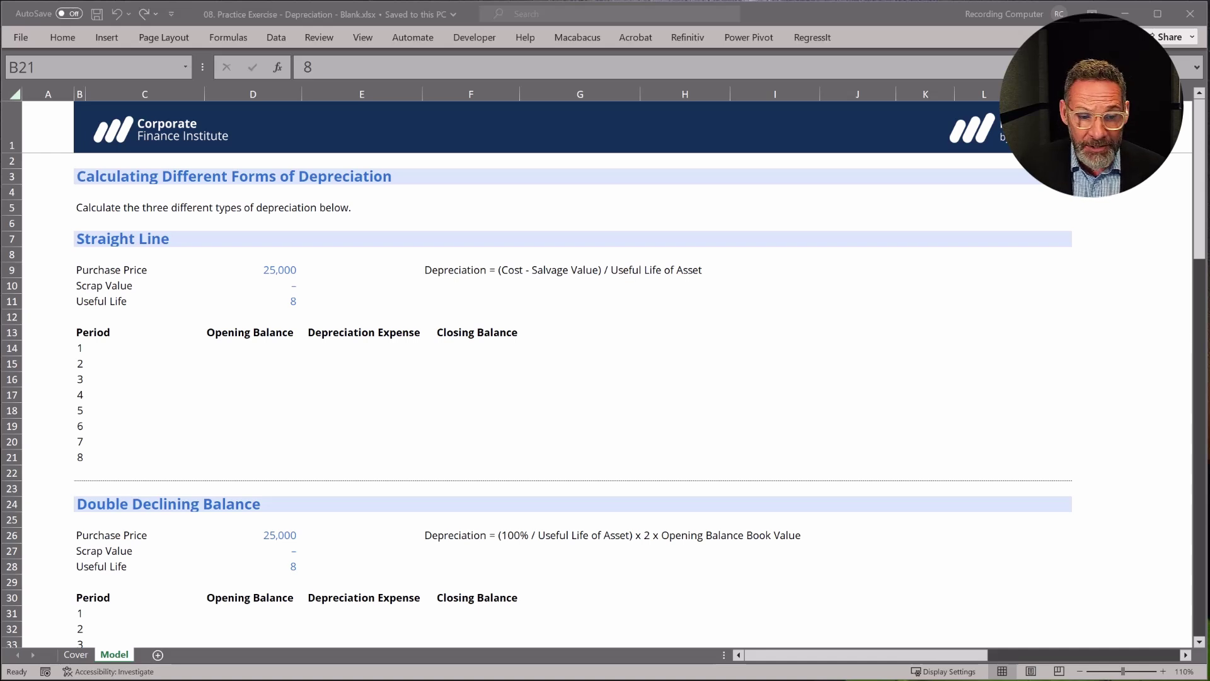
Review the purchase price, scrap value and useful life assumptions in the Straight Line section
key("alt+Tab")
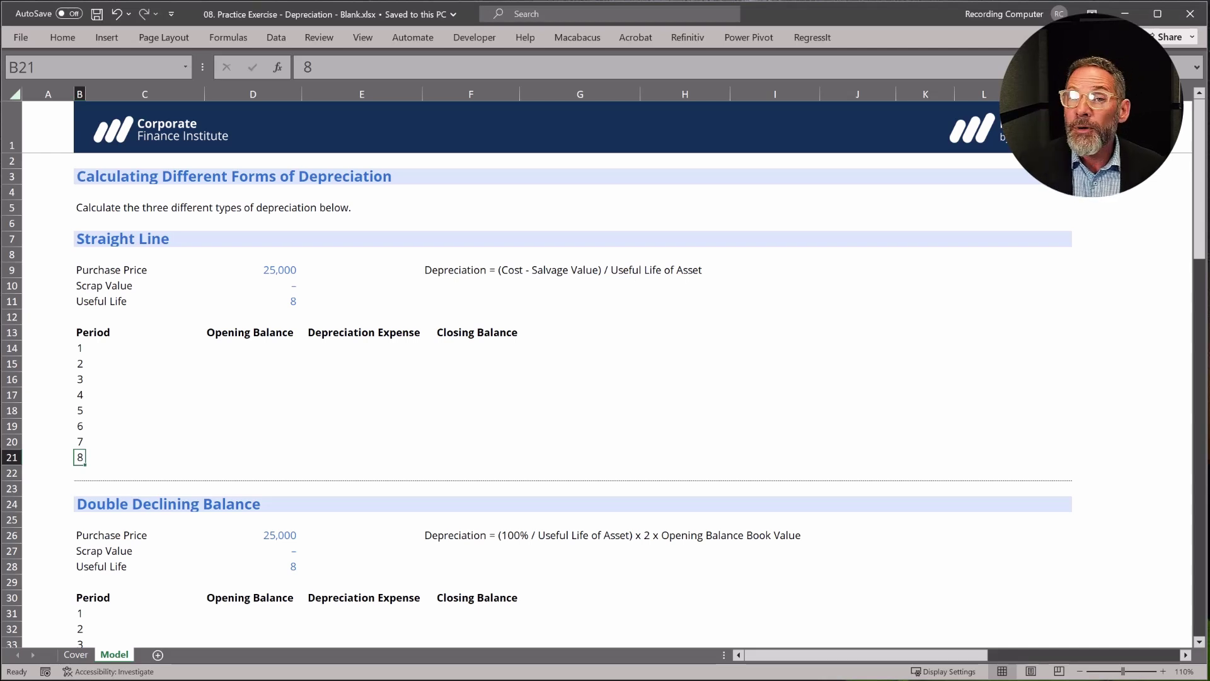
left_click(252, 270)
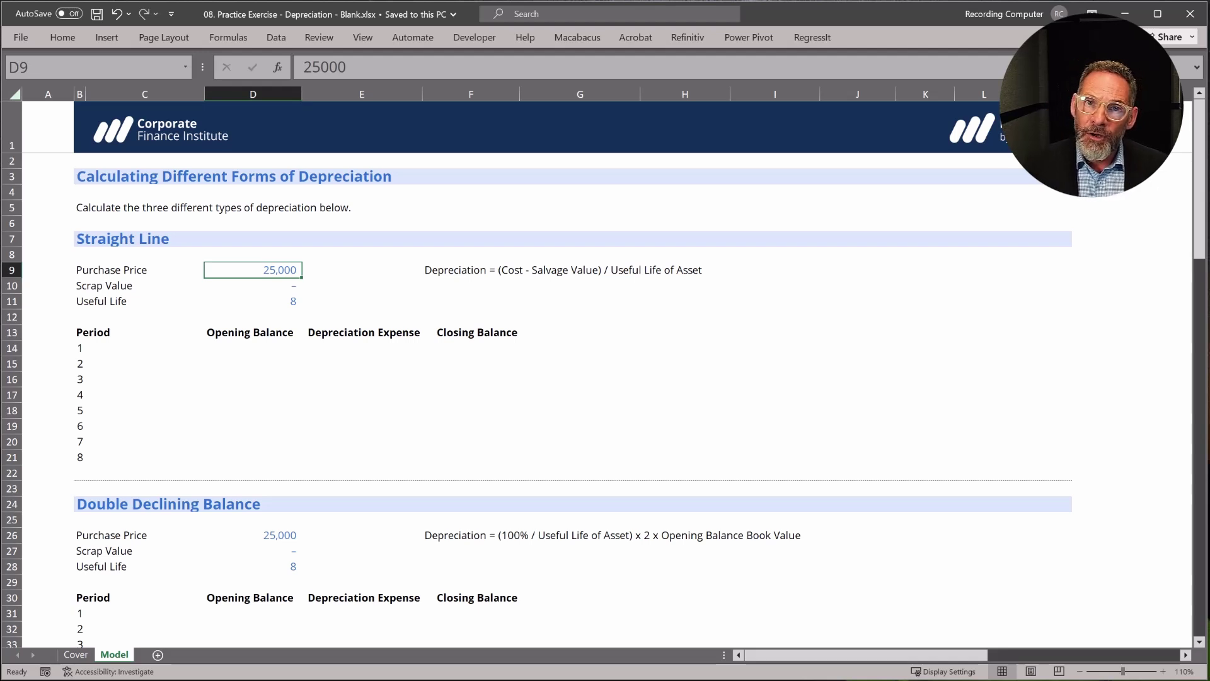
key("Down")
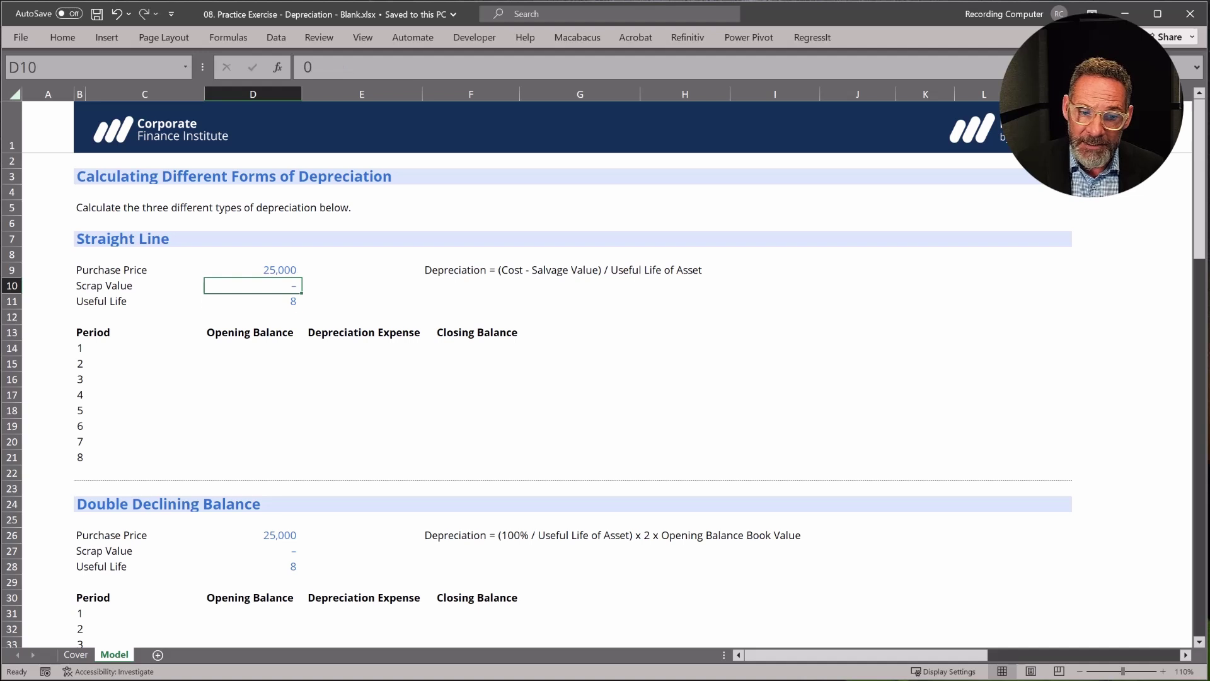
key("Down")
key("Left")
key("Right")
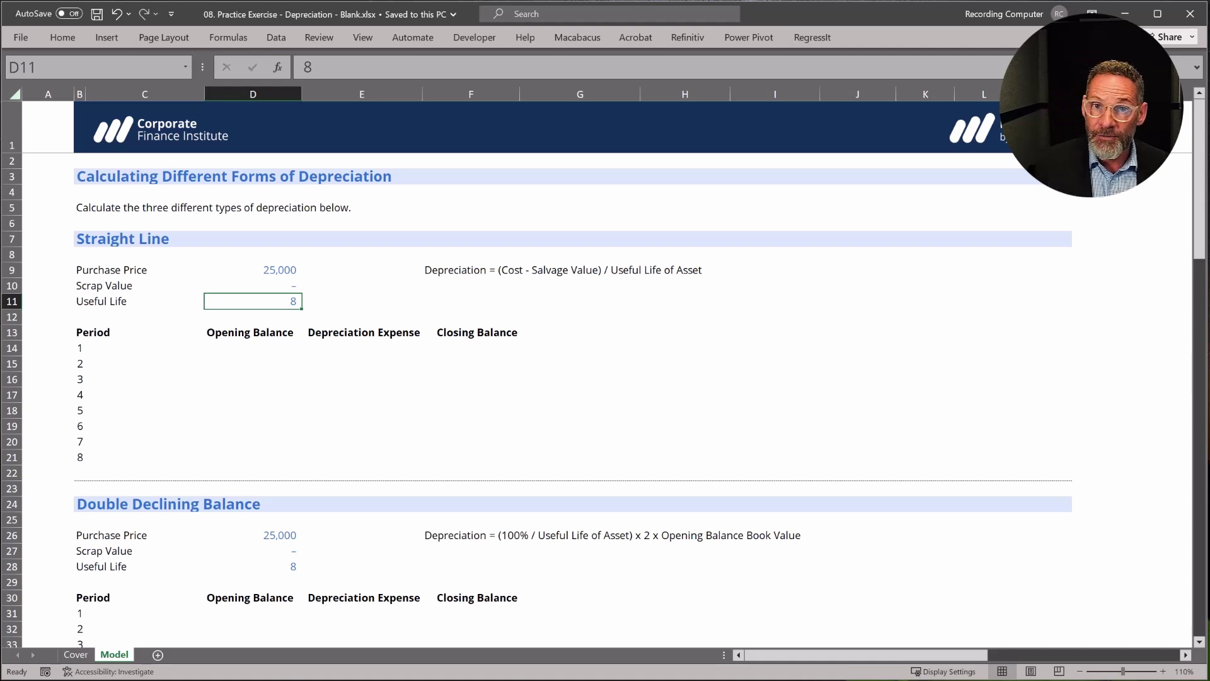
left_click(252, 285)
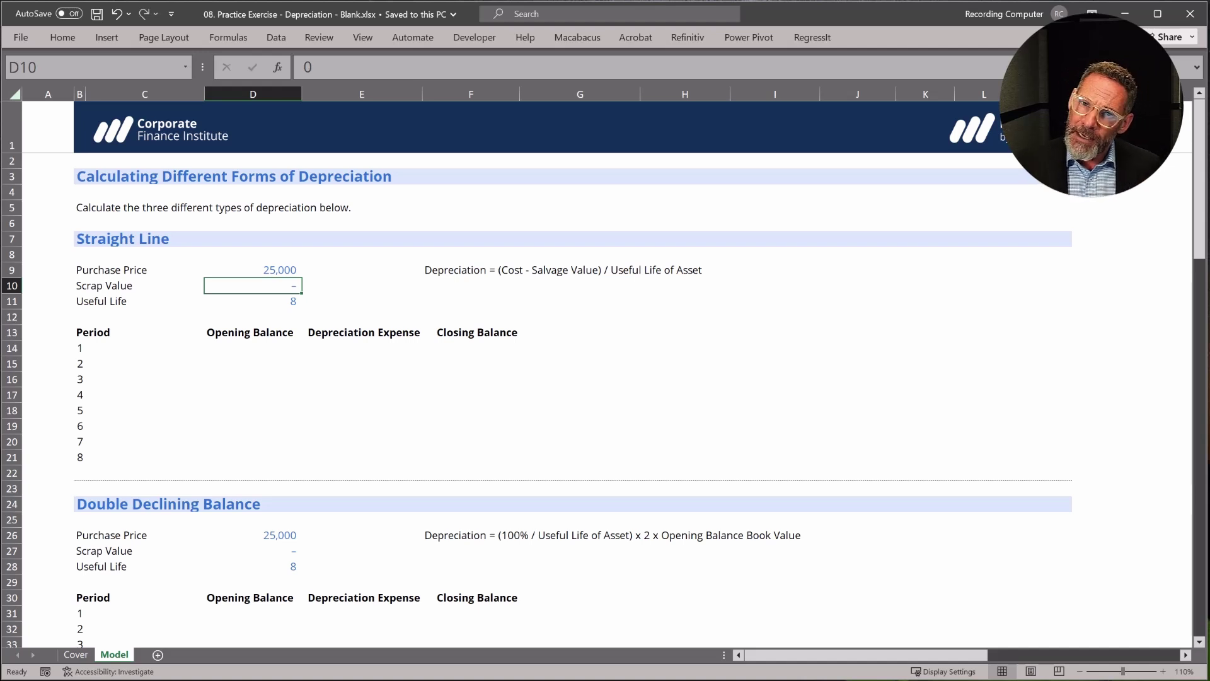
Link the period 1 opening balance in D14 of the Straight Line schedule to the purchase price in D9
key("Down")
key("Down")
key("Down")
key("Down")
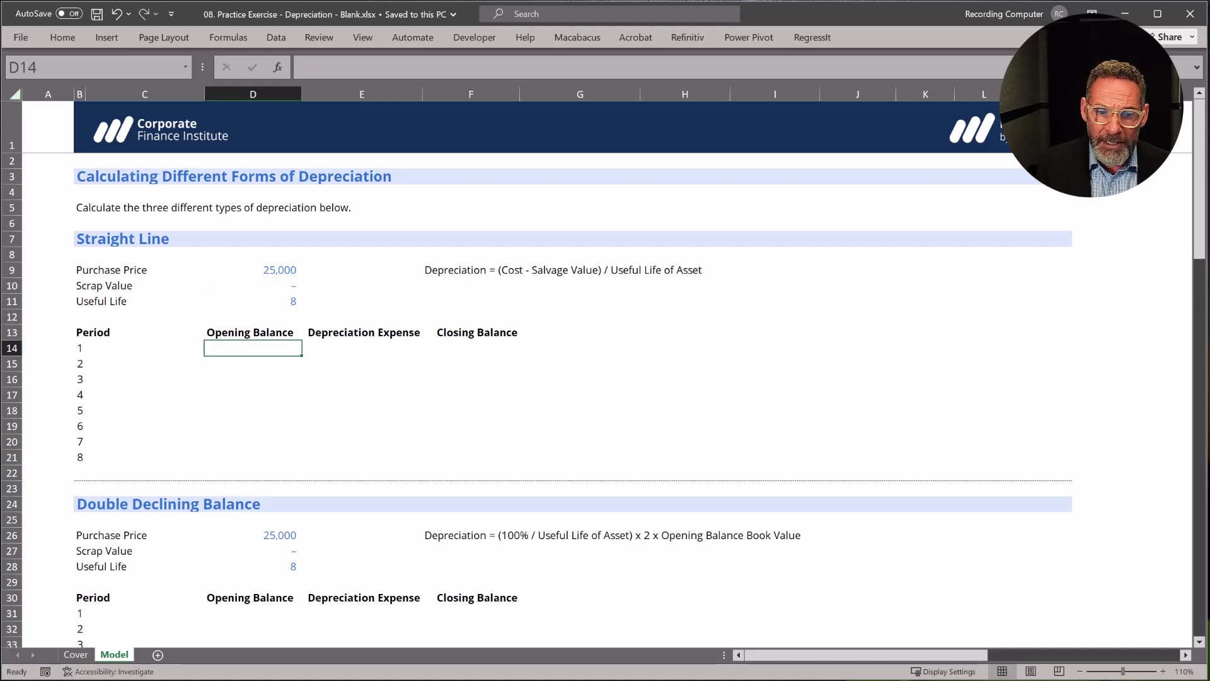
type("+")
key("Up")
key("Up")
key("Up")
key("Up")
key("Up")
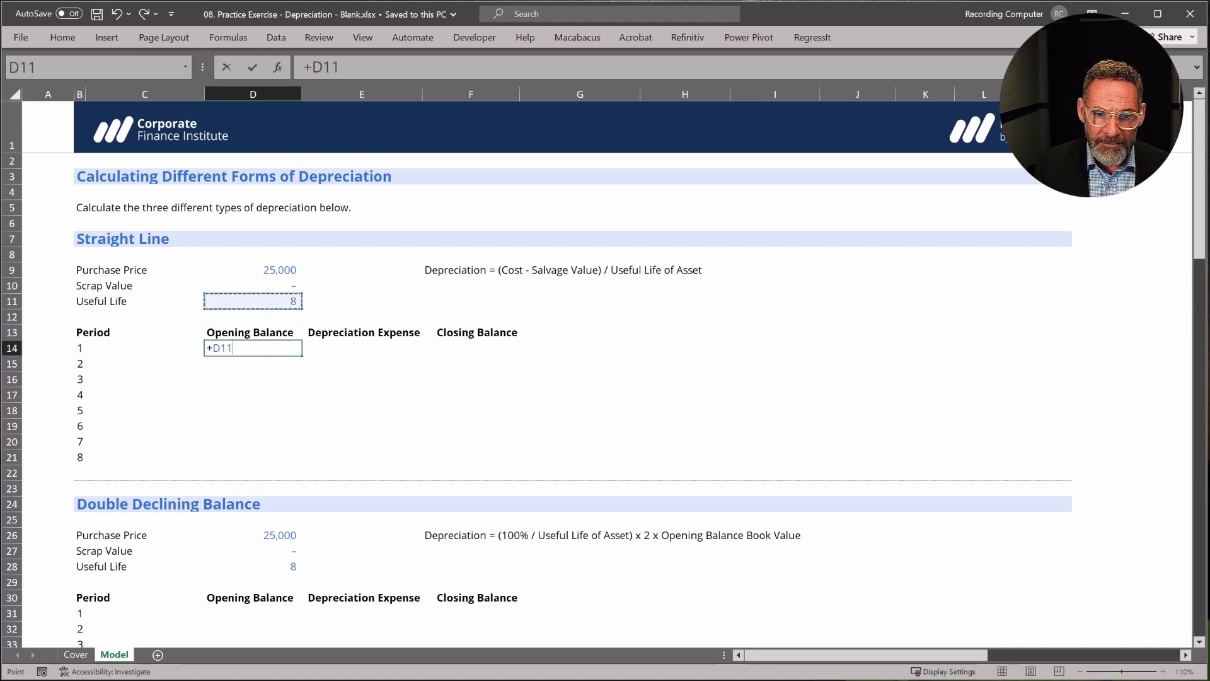
key("Return")
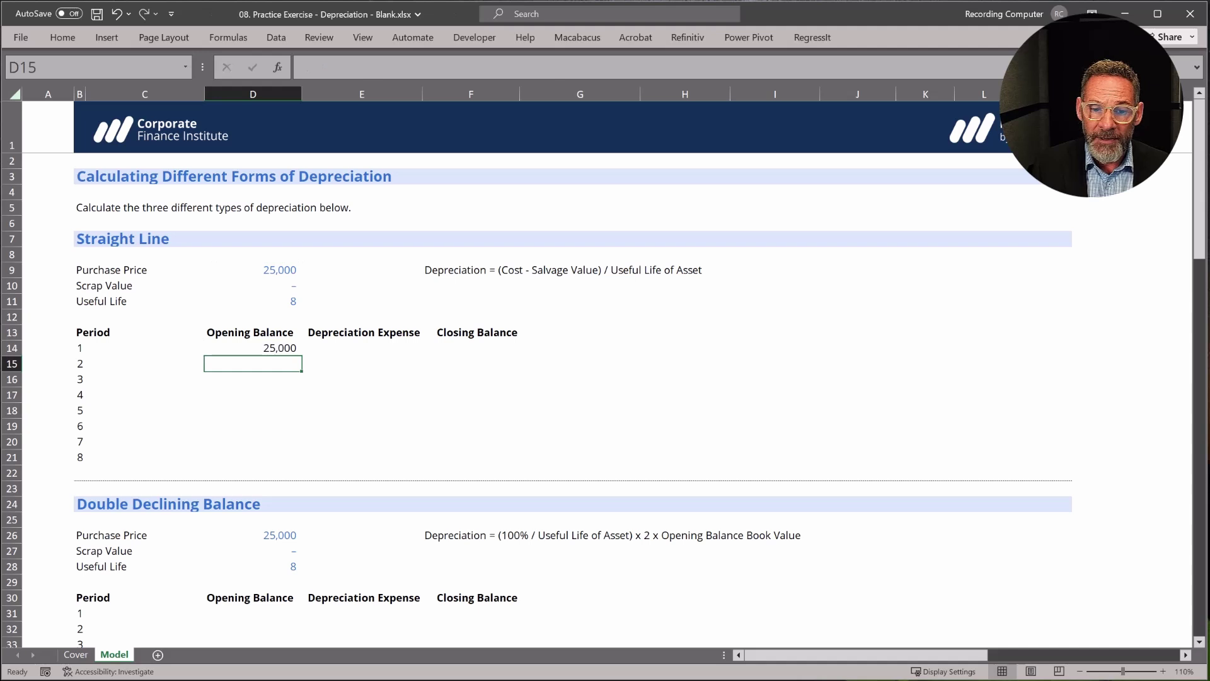
Enter the period 1 depreciation expense in E14 as (D9-D10)/$D$11, with the useful life reference absolute
key("Up")
key("Right")
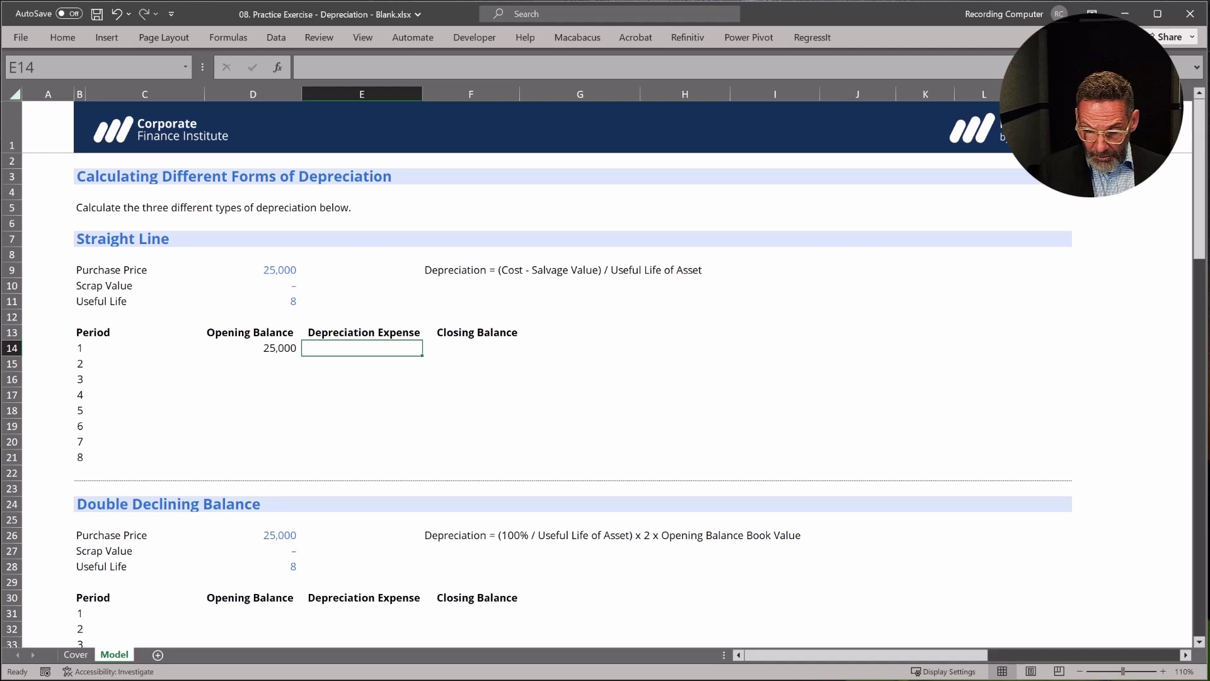
type("+")
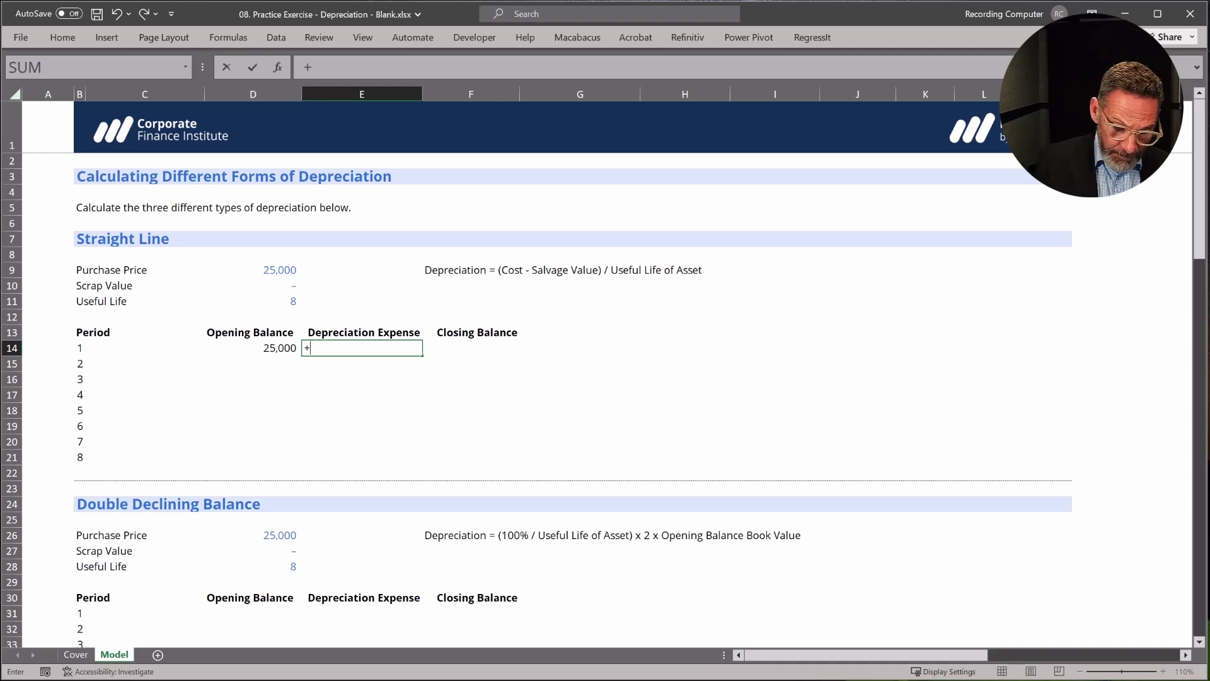
type("(")
key("Up")
key("Up")
key("Up")
key("Up")
key("Up")
key("Left")
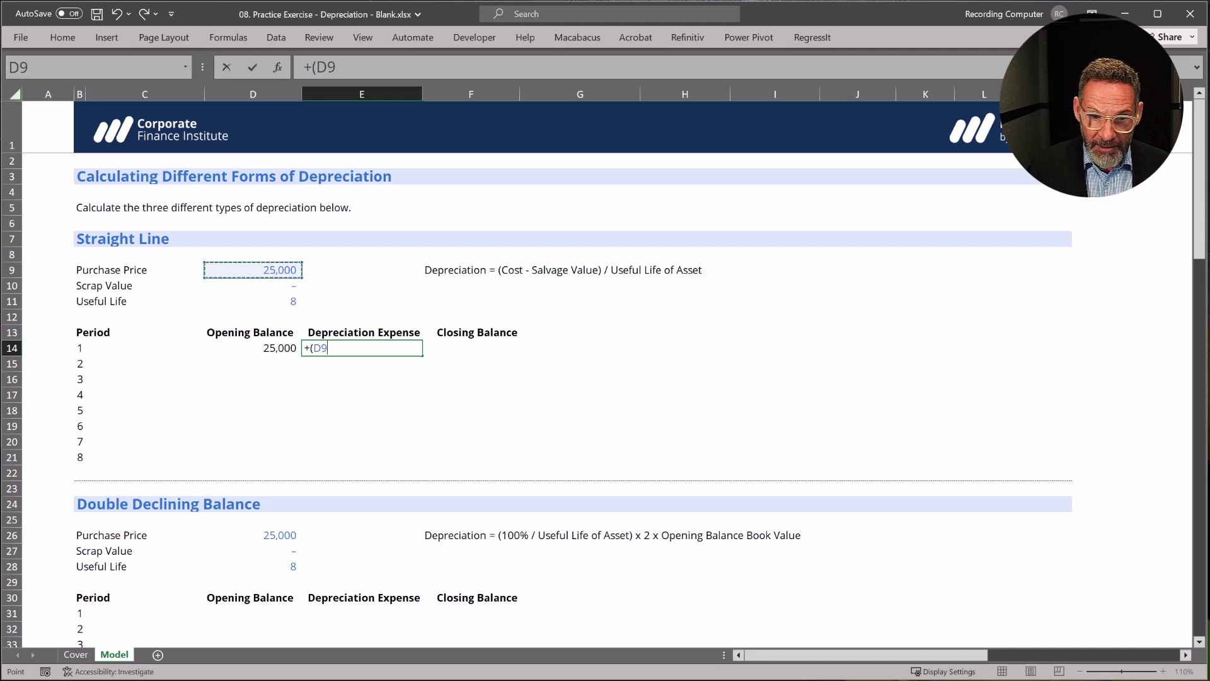
type("-")
key("Up")
key("Up")
key("Up")
key("Up")
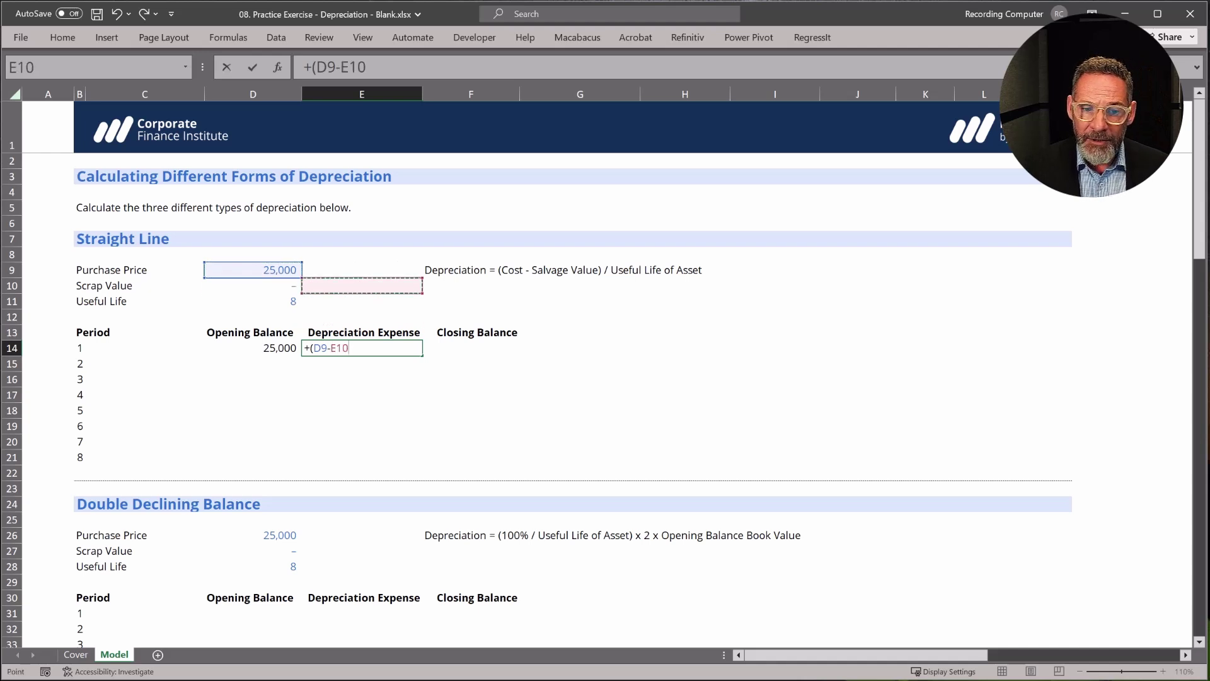
key("Left")
type(")")
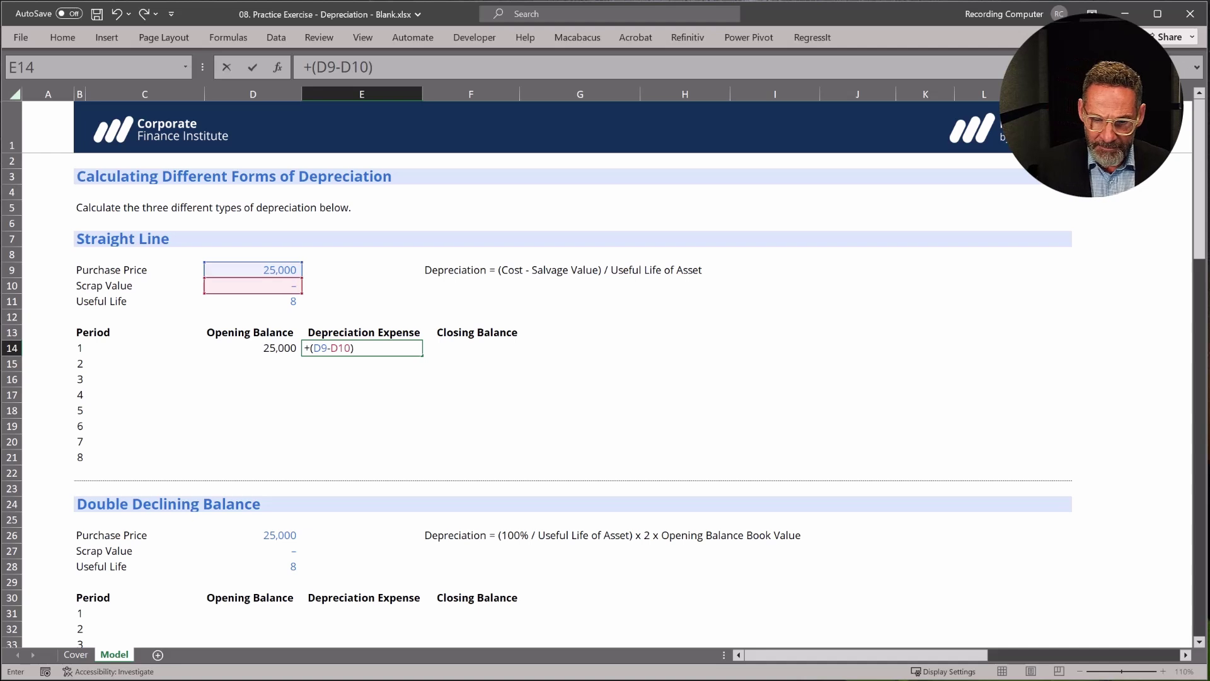
type("/")
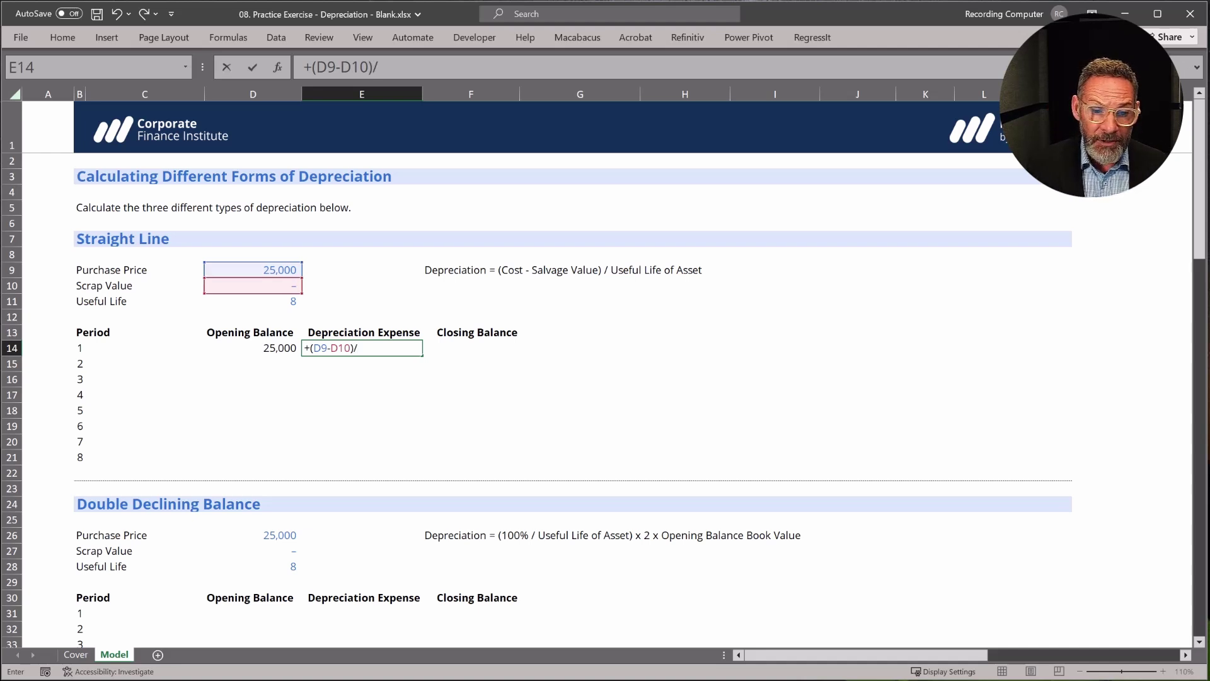
key("Up")
key("Up")
key("Up")
key("Left")
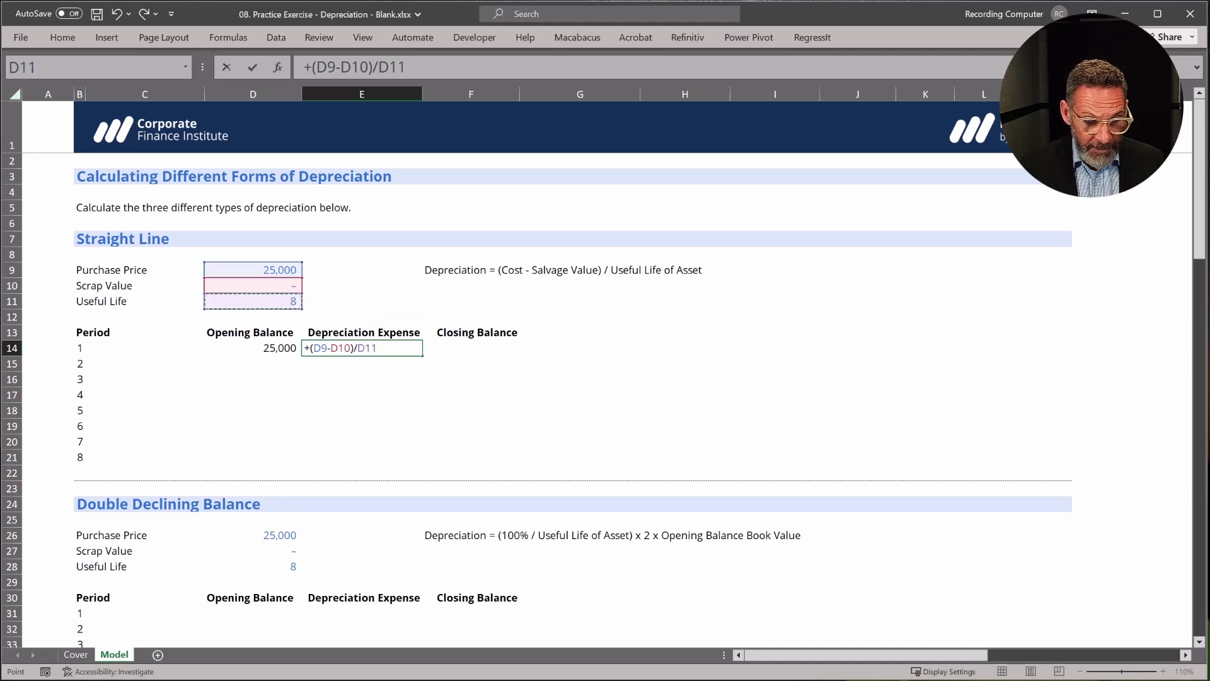
key("F4")
key("Return")
Make the purchase price and scrap value references in E14 absolute, giving ($D$9-$D$10)/$D$11
key("Up")
key("F2")
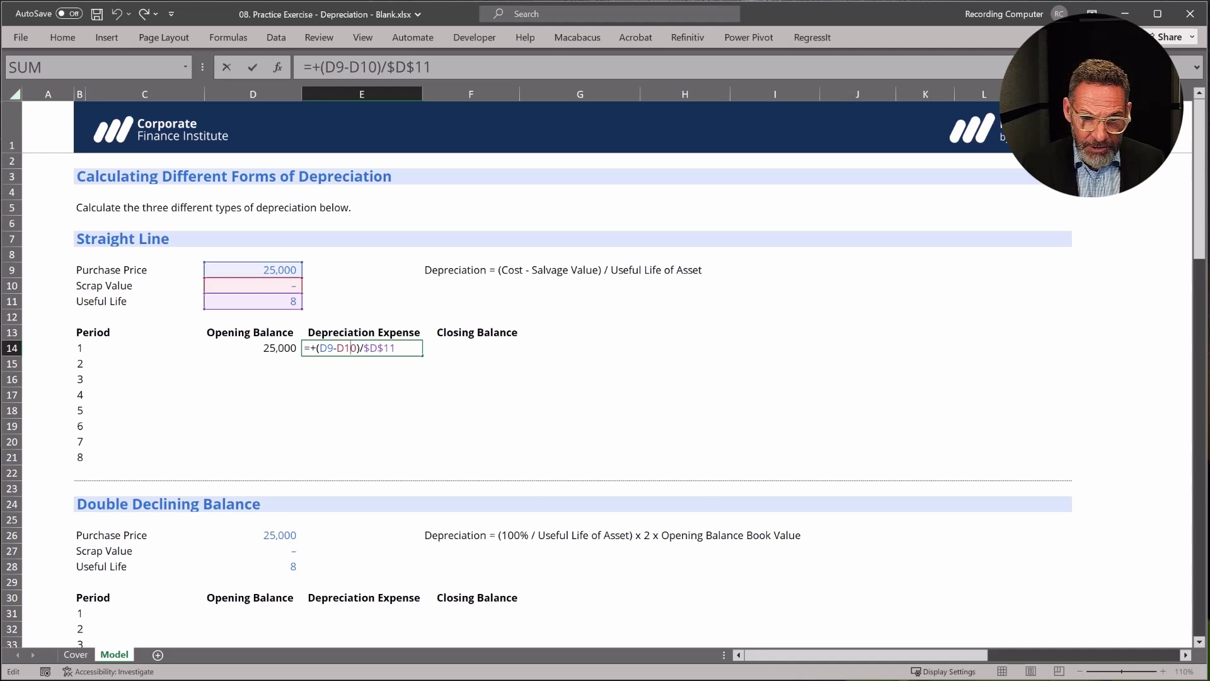
key("F4")
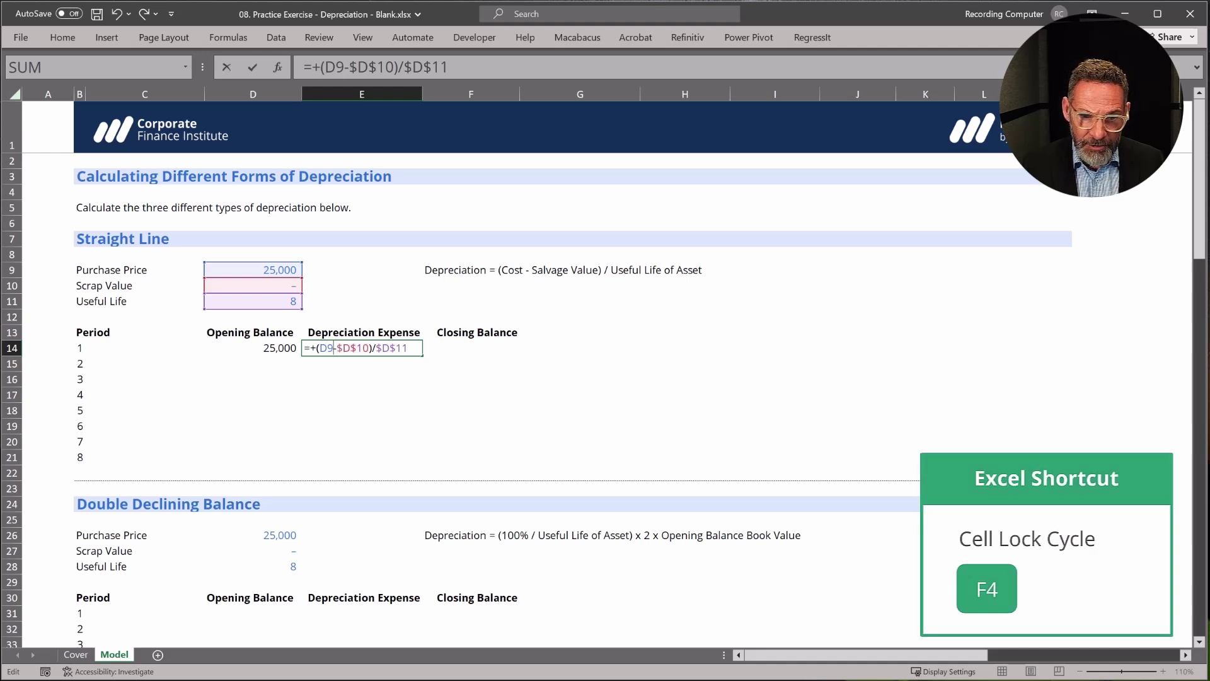
key("F4")
key("Return")
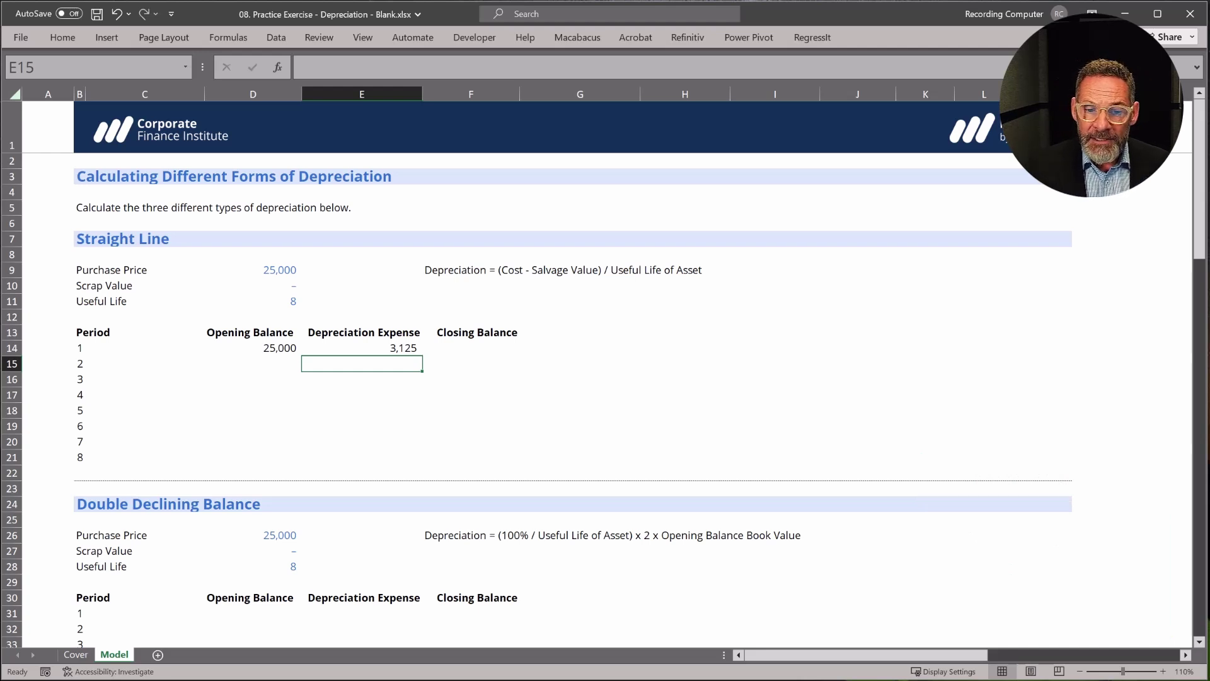
Set the Straight Line scrap value in D10 to 5000
key("Up")
key("Up")
key("Up")
key("Up")
key("Up")
key("Left")
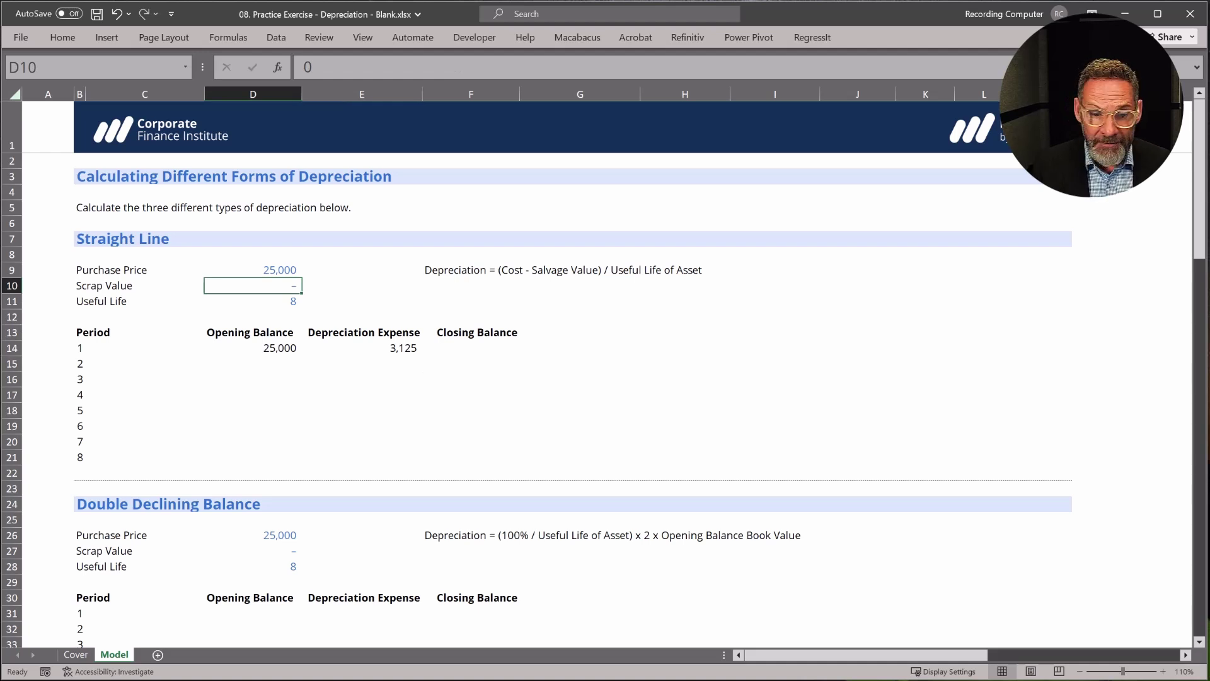
type("5000")
key("Return")
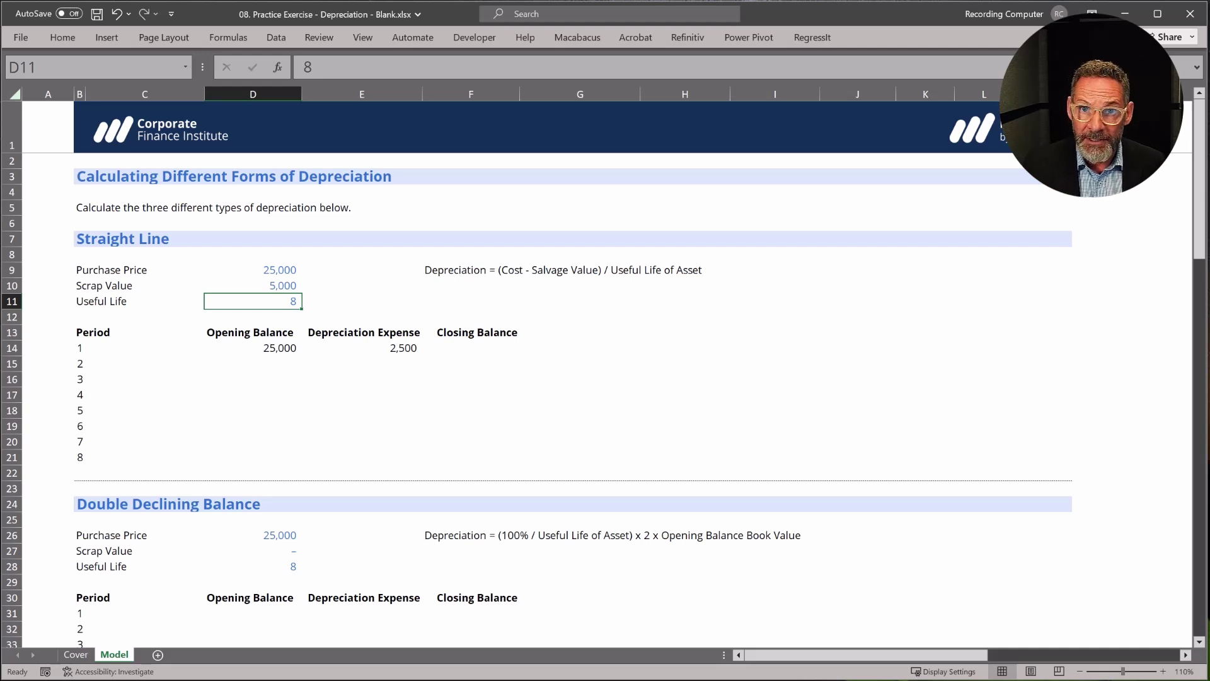
Reset the Straight Line scrap value in D10 to 0
key("Up")
type("0")
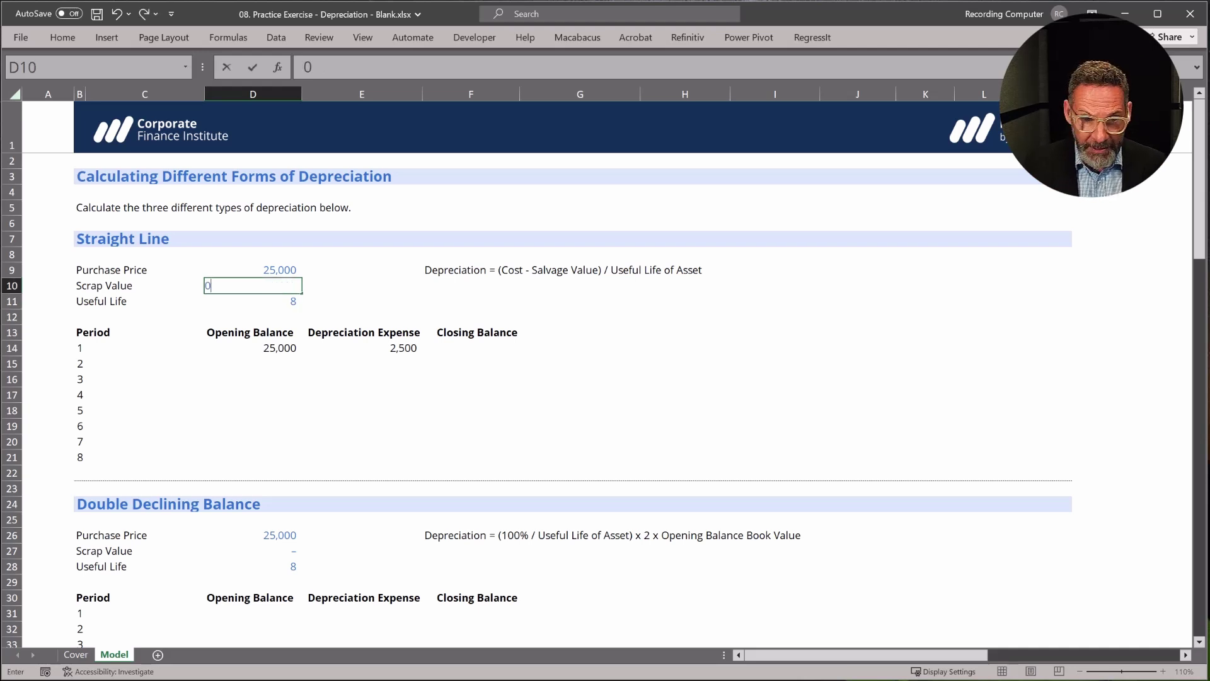
key("Return")
Calculate the period 1 closing balance in F14 as opening balance minus depreciation expense, D14-E14
key("Down")
key("Down")
key("Down")
key("Right")
key("Right")
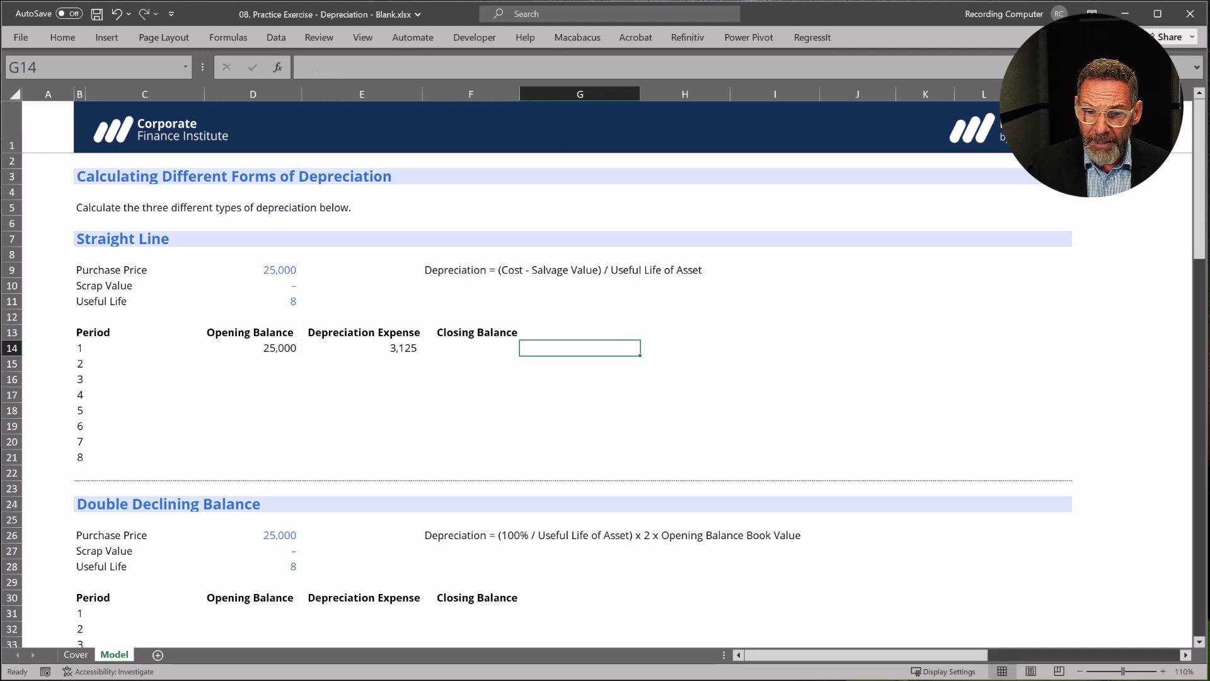
type("+")
key("Left")
key("Left")
type("-")
key("Left")
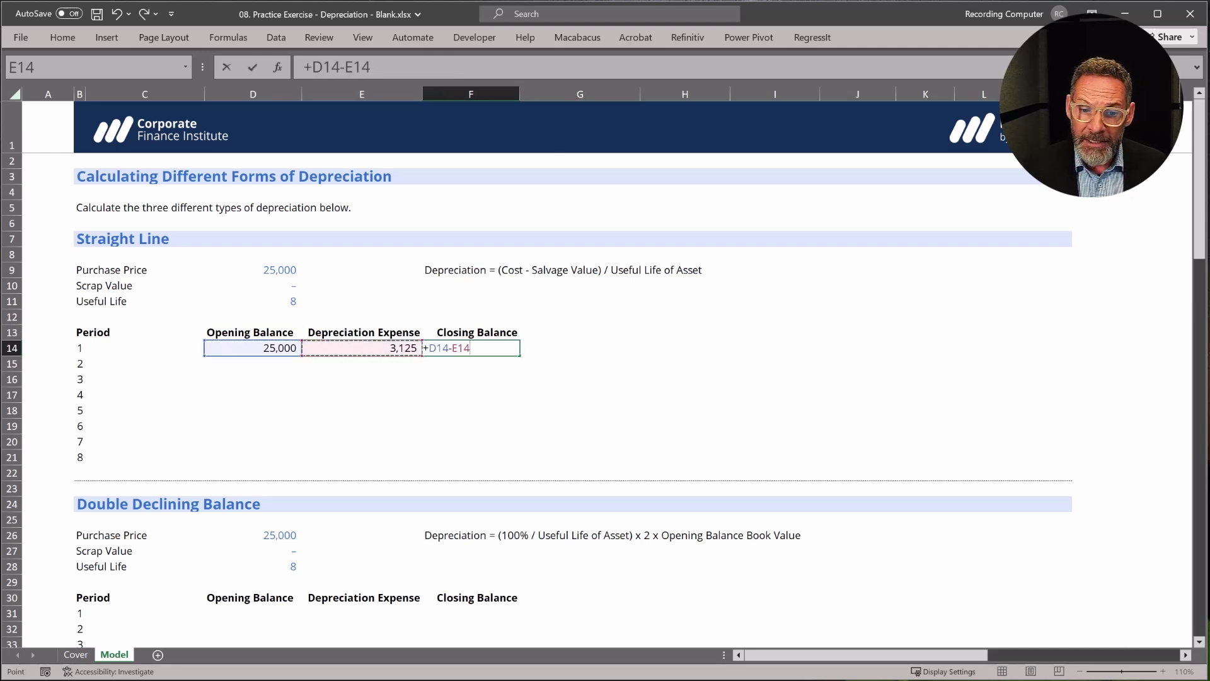
key("Return")
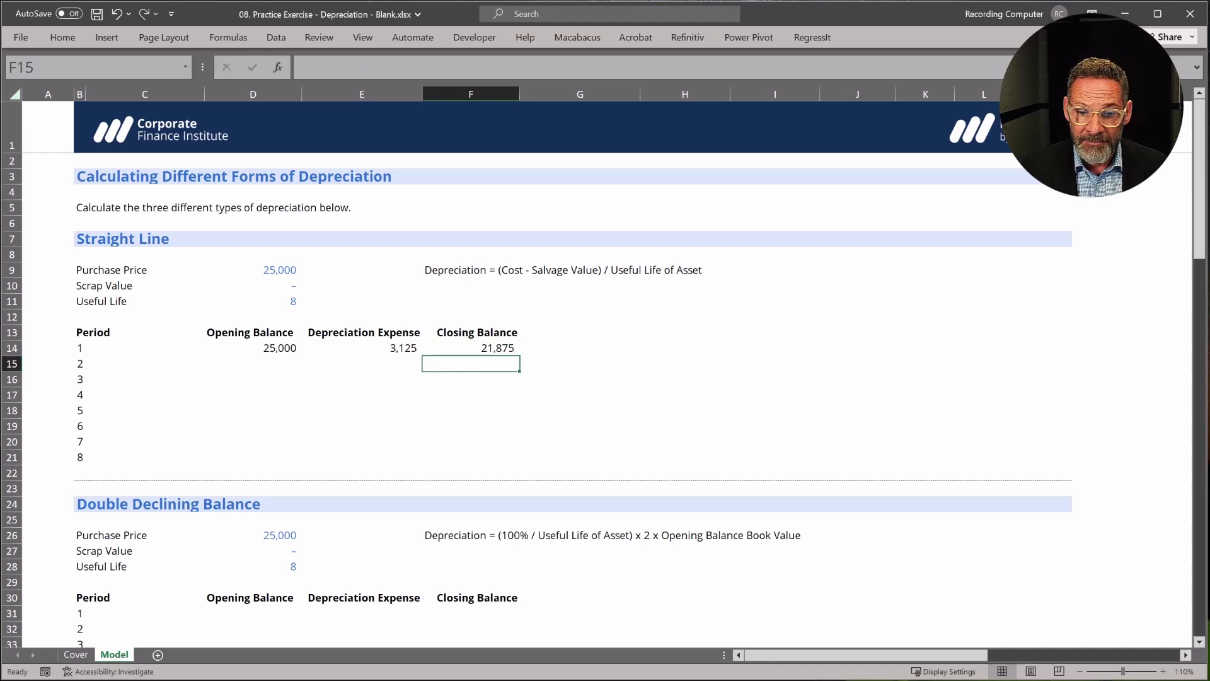
Link the period 2 opening balance in D15 to the period 1 closing balance in F14
left_click(253, 364)
type("+")
key("Up")
key("Right")
key("Right")
key("Right")
key("Left")
key("Return")
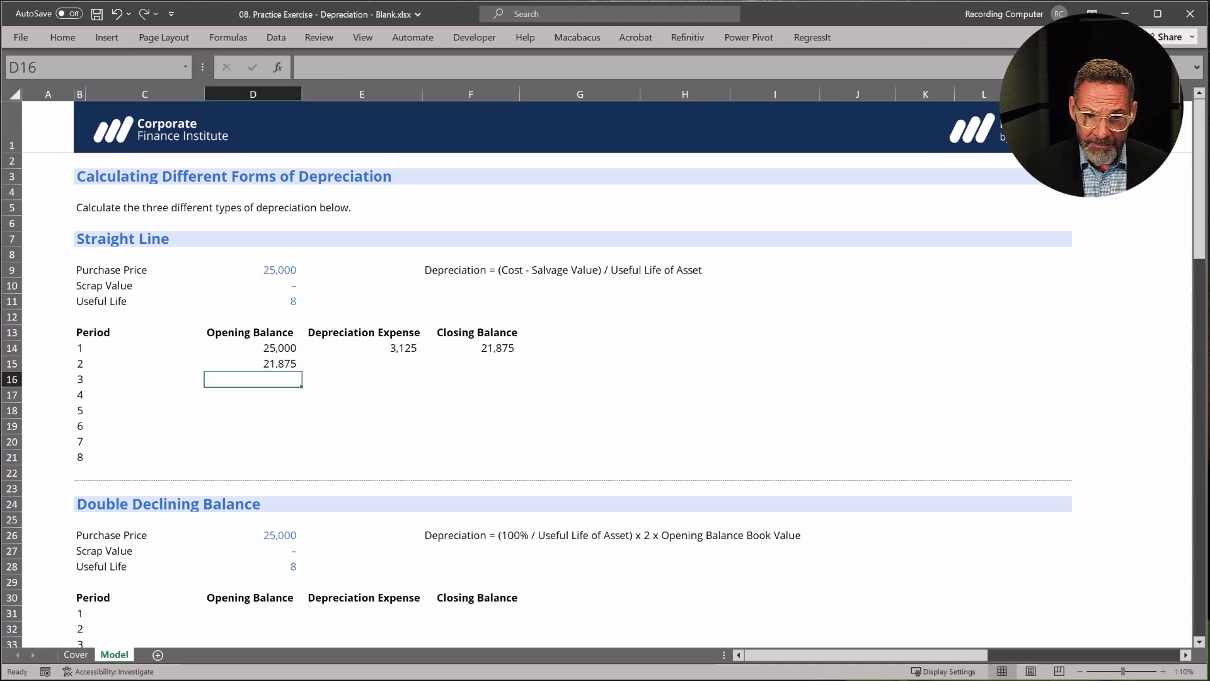
Fill the depreciation expense formula from E14 down to period 2 in E15
key("Right")
key("Right")
key("Up")
key("Left")
key("Up")
key("shift+Down")
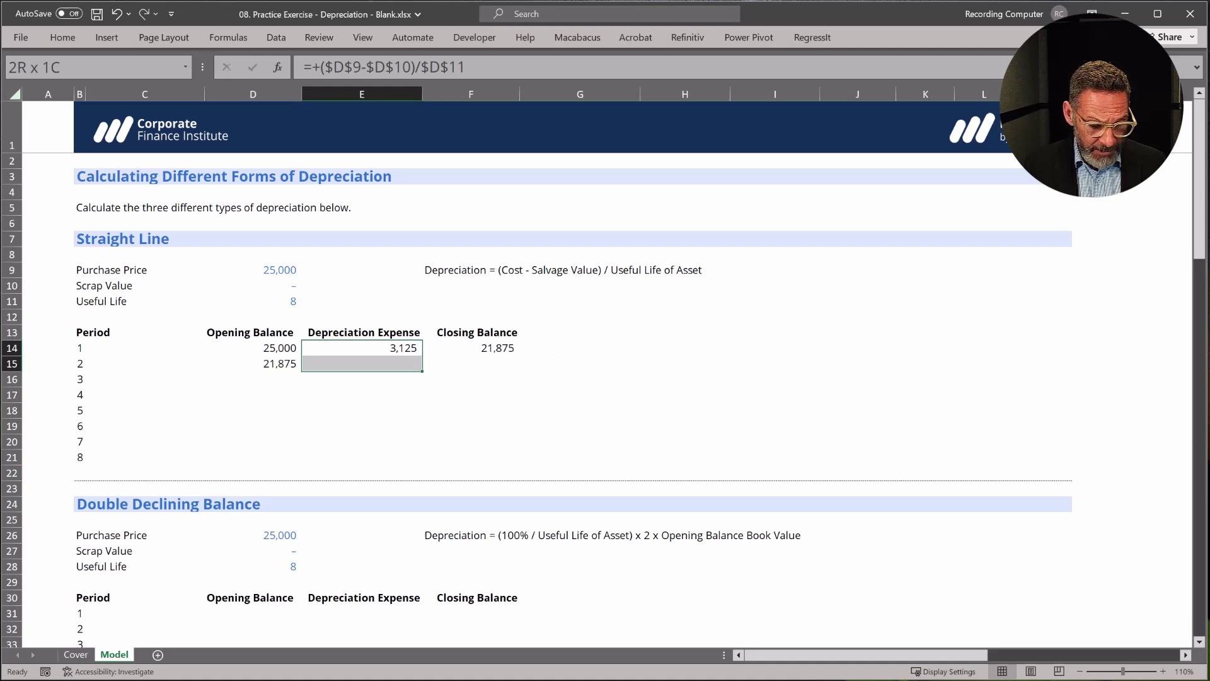
key("ctrl+d")
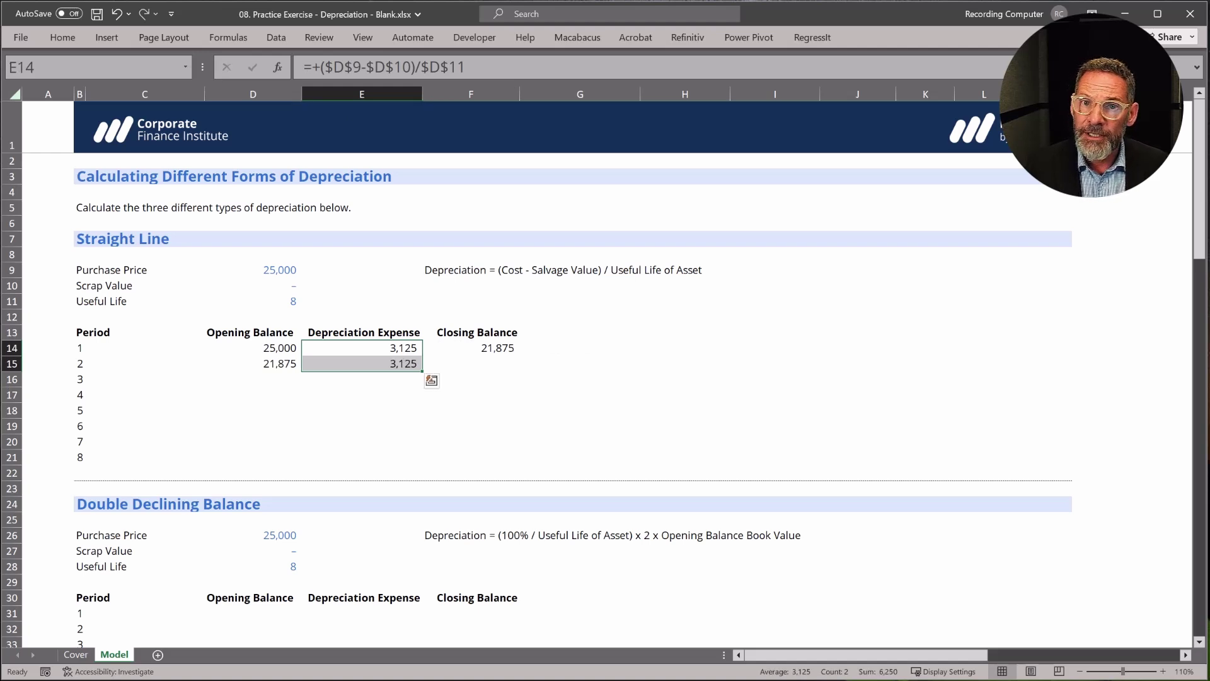
Fill the closing balance formula from F14 down to period 2 in F15
key("Right")
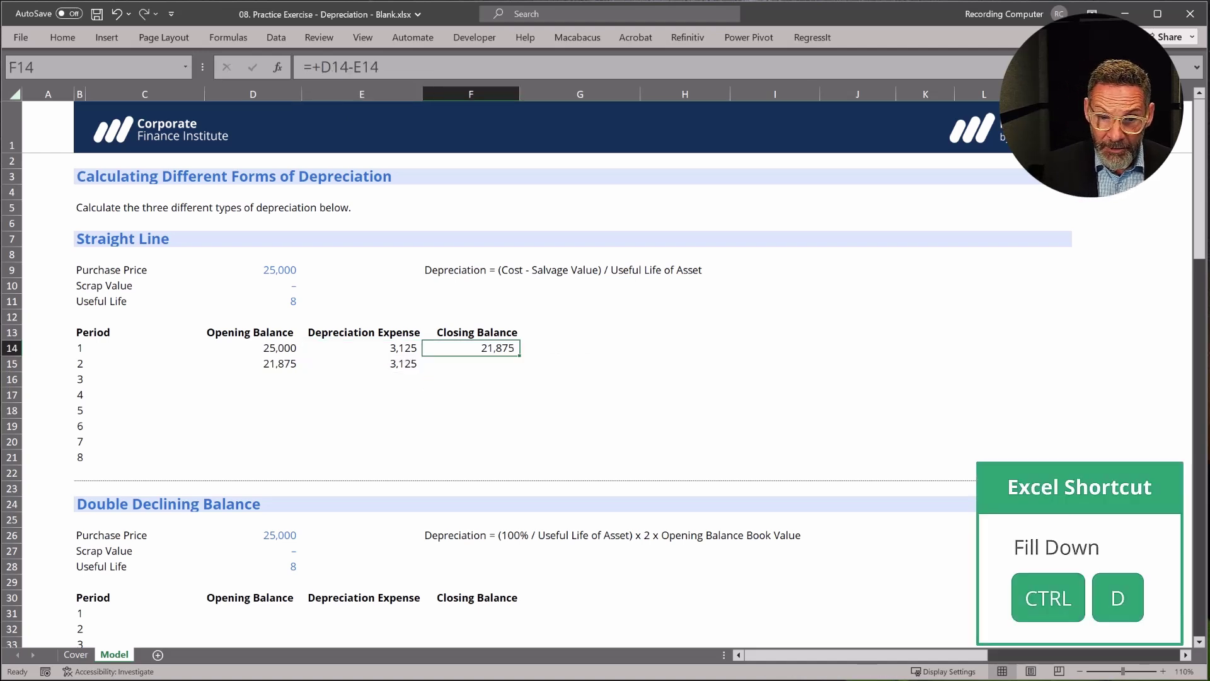
key("shift+Down")
key("ctrl+d")
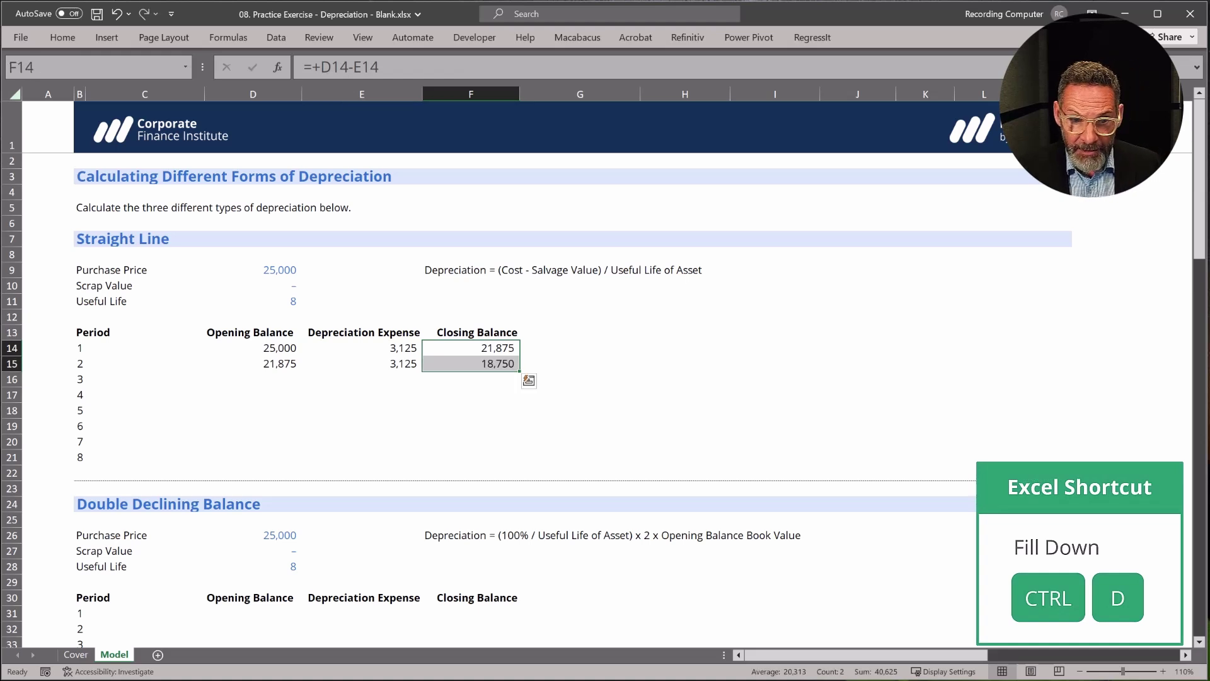
Fill the period 2 formulas in D15:F15 down through period 8 in row 21
key("Left")
key("Left")
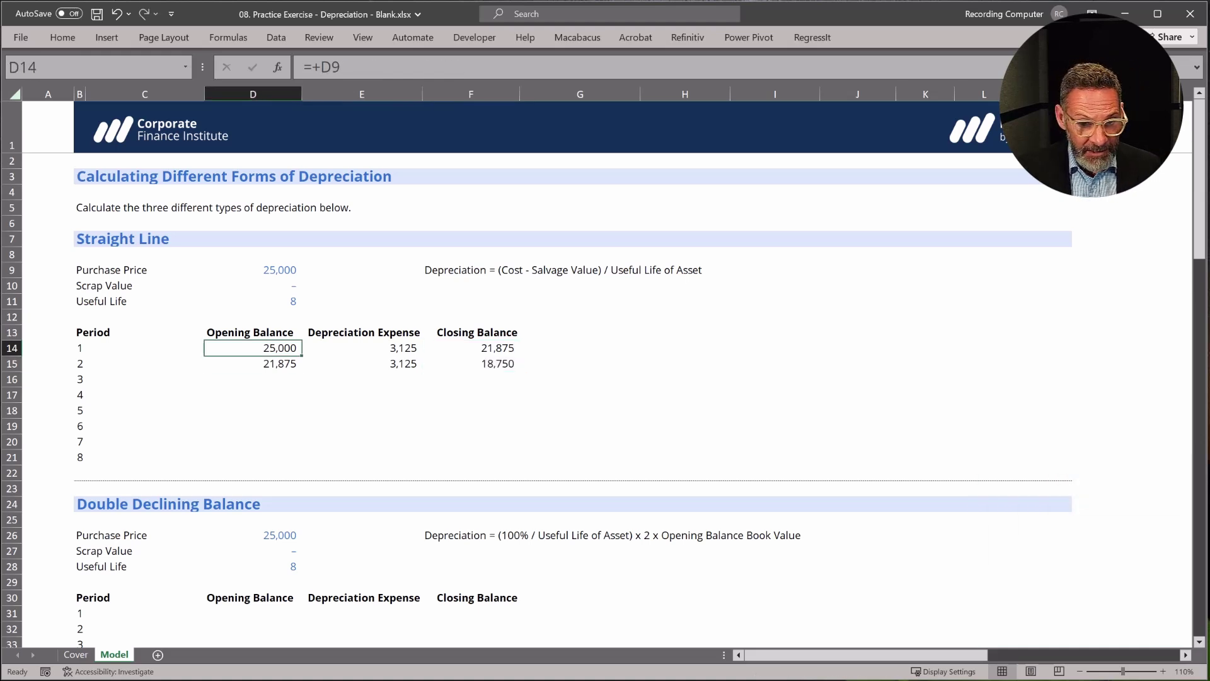
key("Down")
key("shift+Right")
key("shift+Right")
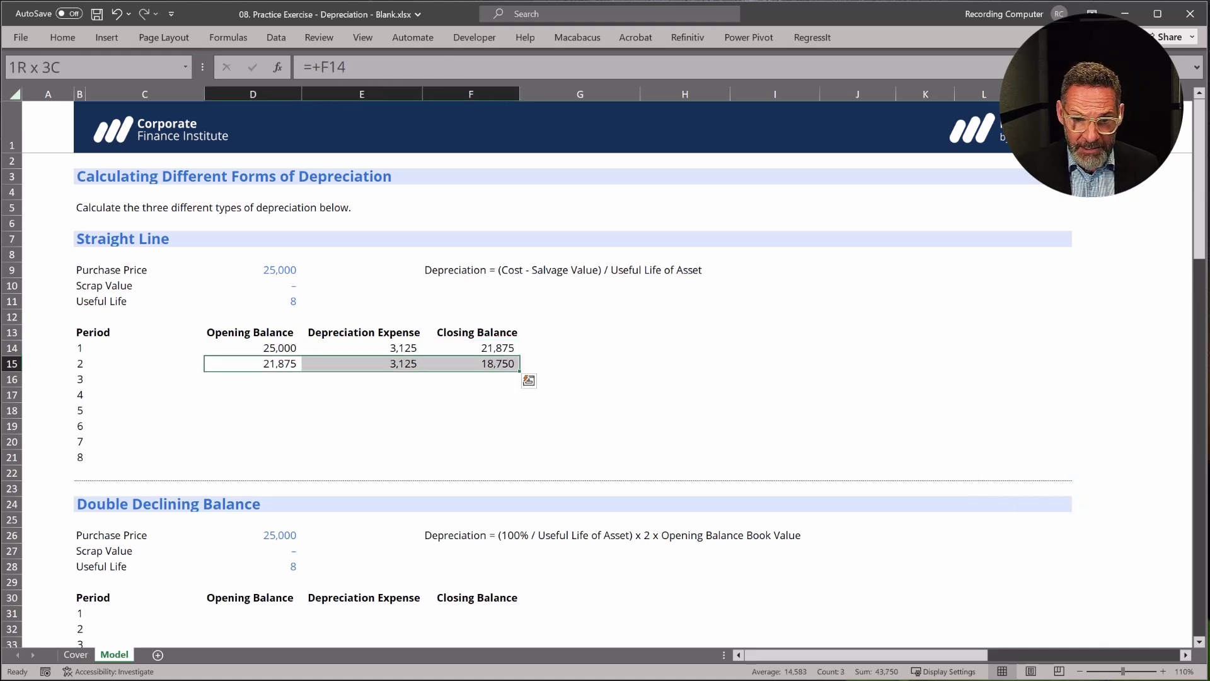
key("shift+Down")
key("shift+Down")
key("shift+Down")
key("shift+Down")
key("shift+Down")
key("shift+Down")
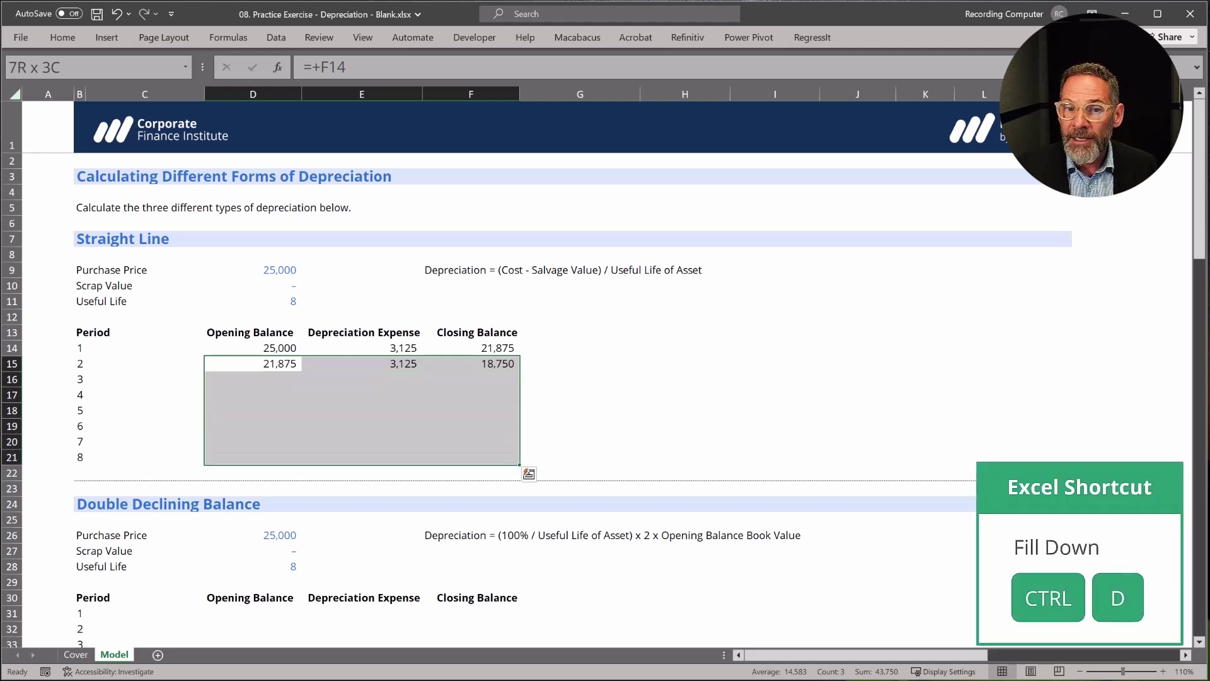
key("ctrl+d")
Review the opening balances and formulas of the filled Straight Line schedule
key("Down")
key("Down")
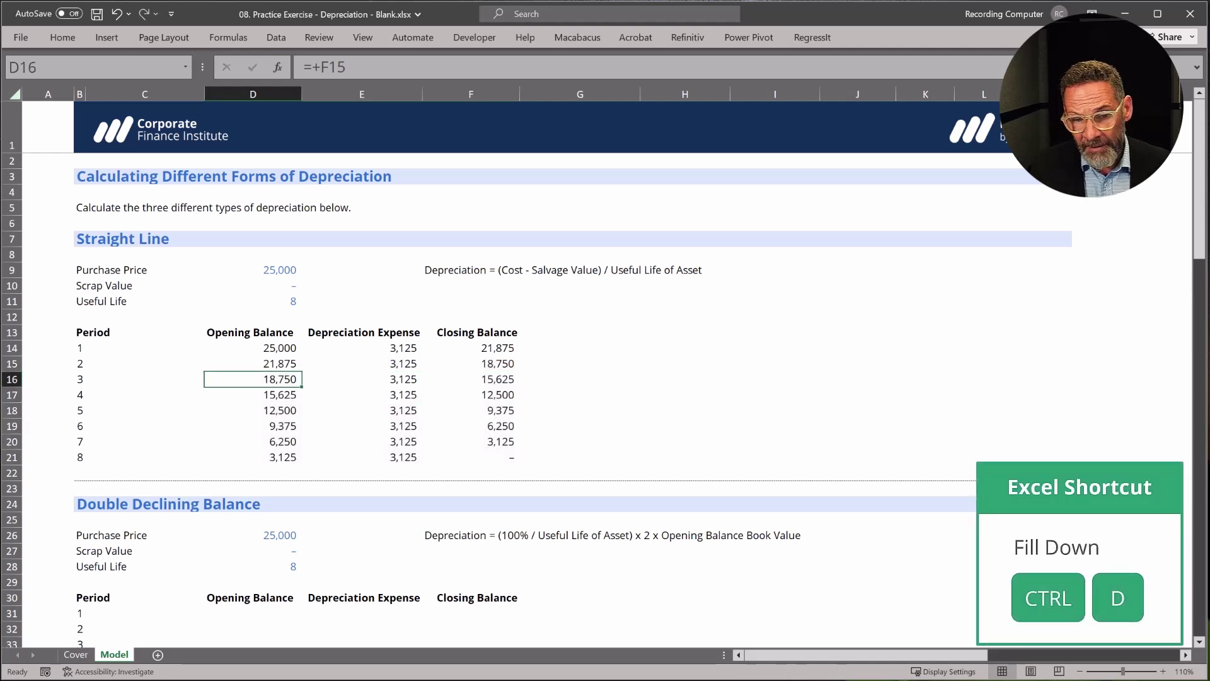
key("Down")
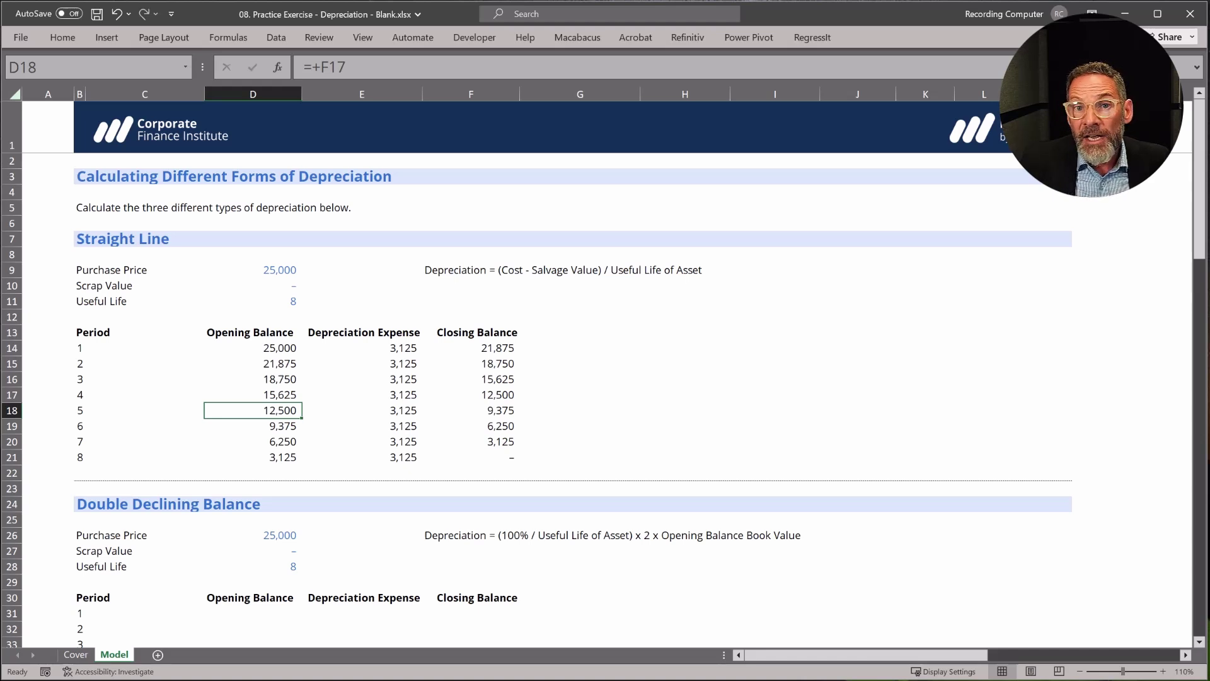
key("Up")
key("Up")
key("Up")
key("Up")
key("Up")
key("Up")
key("Up")
key("Up")
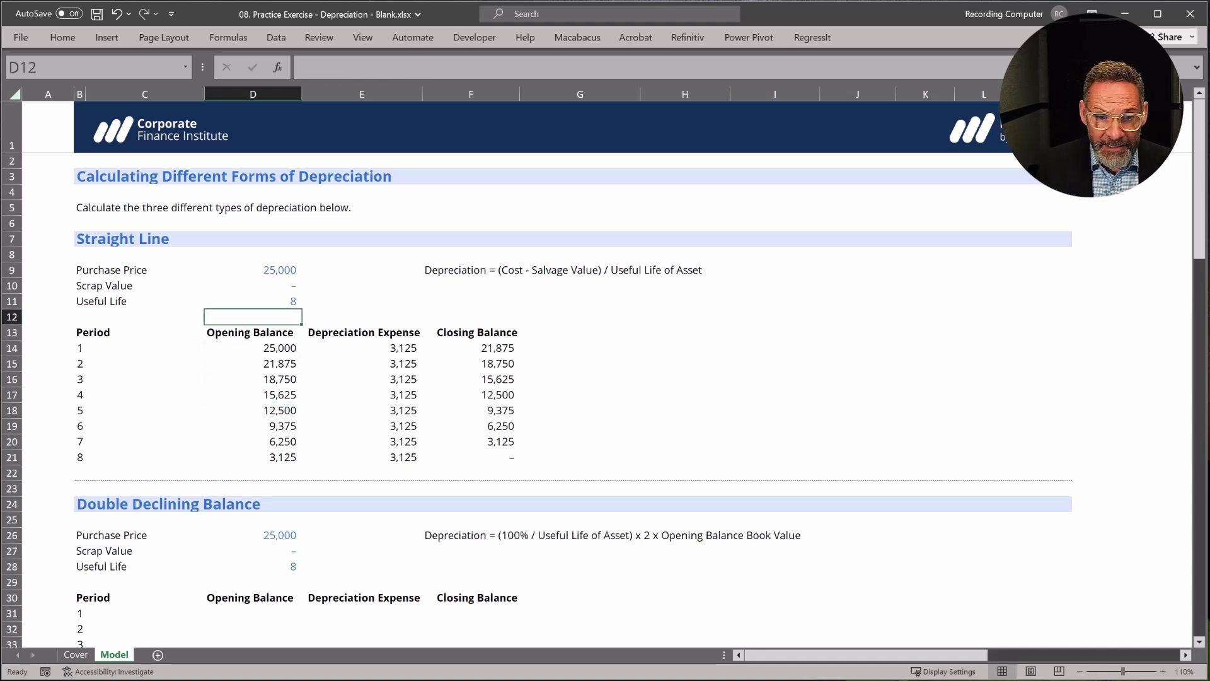
Test the Straight Line schedule with a scrap value of 5000 in D10, and reset the scrap value to 0
type("5000")
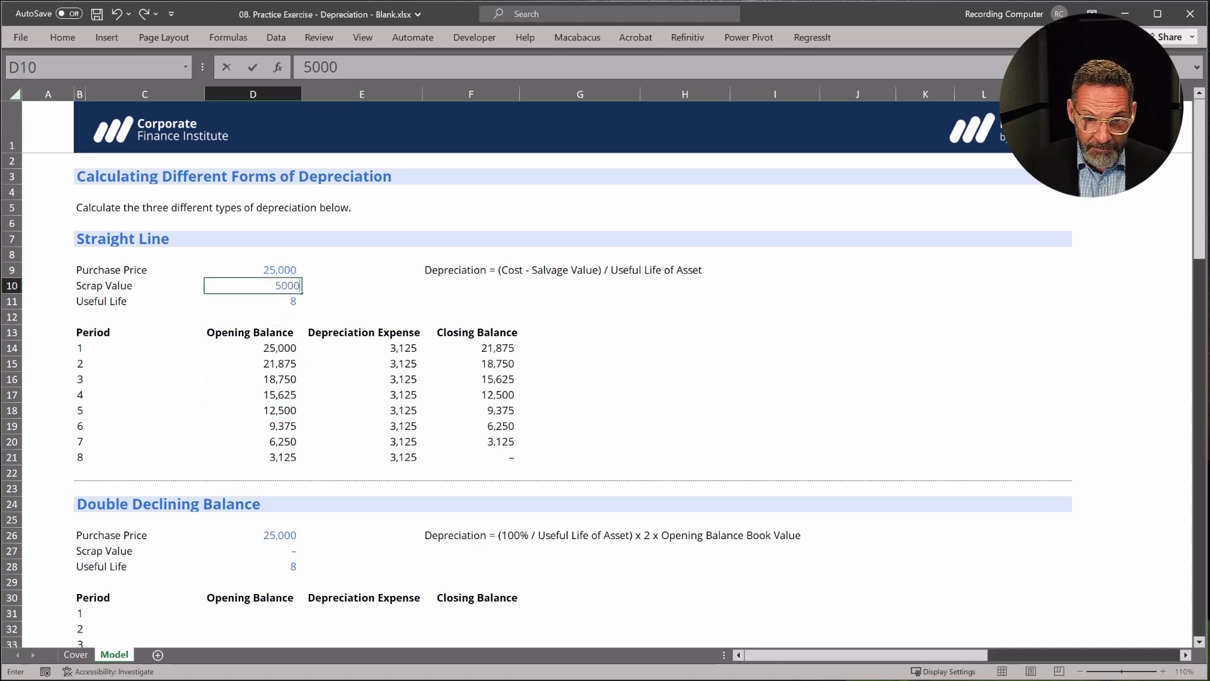
key("Return")
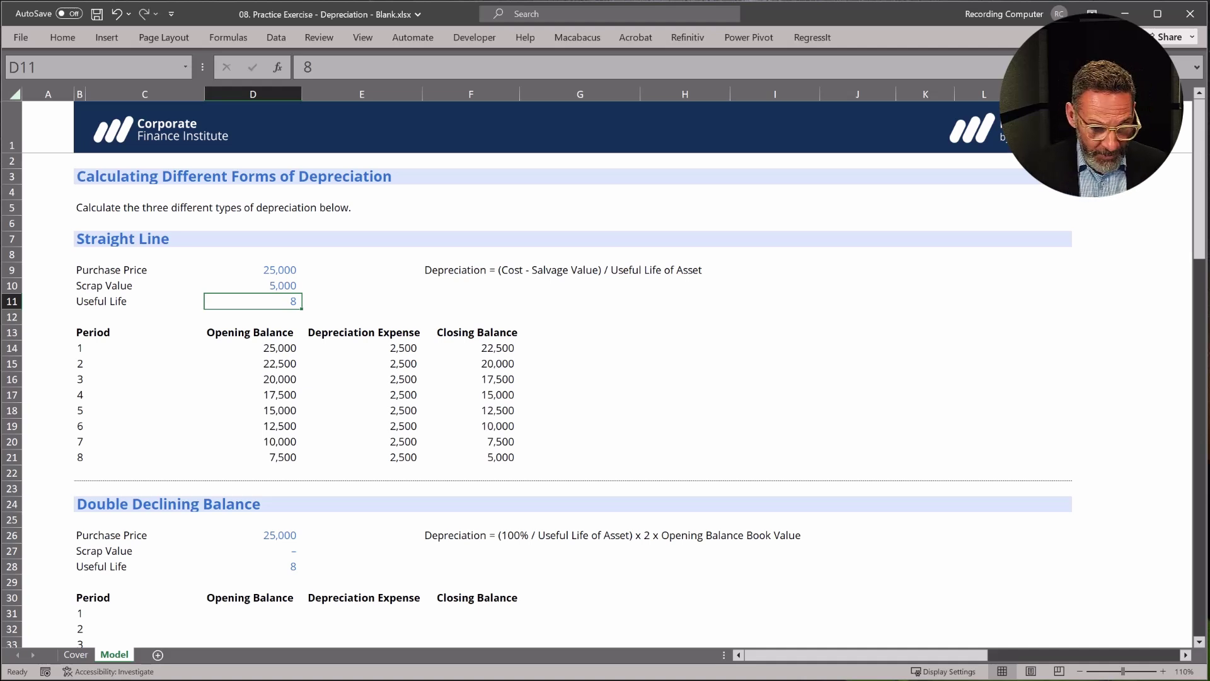
key("Up")
type("0")
key("Return")
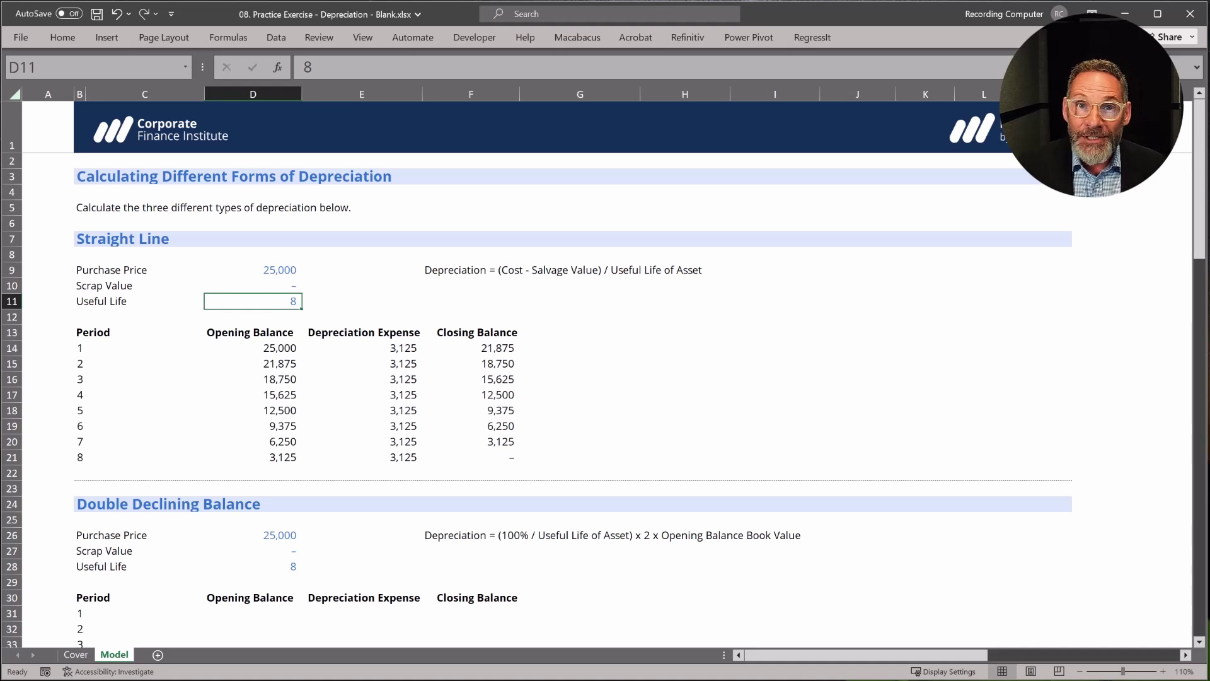
Examine the inputs, depreciation formula note and empty period rows of the Double Declining Balance section
key("Down")
key("Down")
key("Down")
key("Down")
key("Down")
key("Down")
key("Down")
key("Down")
key("Down")
key("Down")
key("Down")
key("Down")
key("Down")
key("Down")
key("Down")
key("Down")
key("Down")
key("Down")
key("Down")
key("Down")
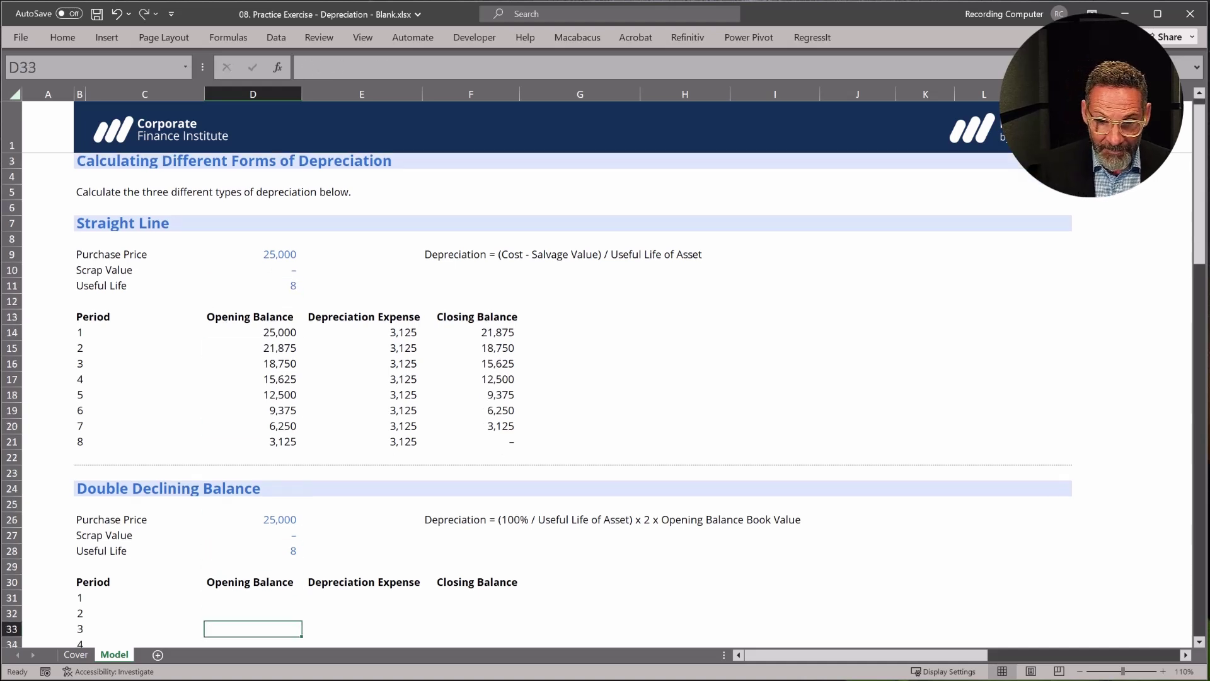
key("Down")
key("Down")
key("Down")
key("Down")
key("Down")
key("Down")
key("Down")
key("Up")
key("Up")
key("Up")
key("Up")
key("Up")
key("Up")
key("Up")
key("Up")
key("Up")
key("Up")
key("Up")
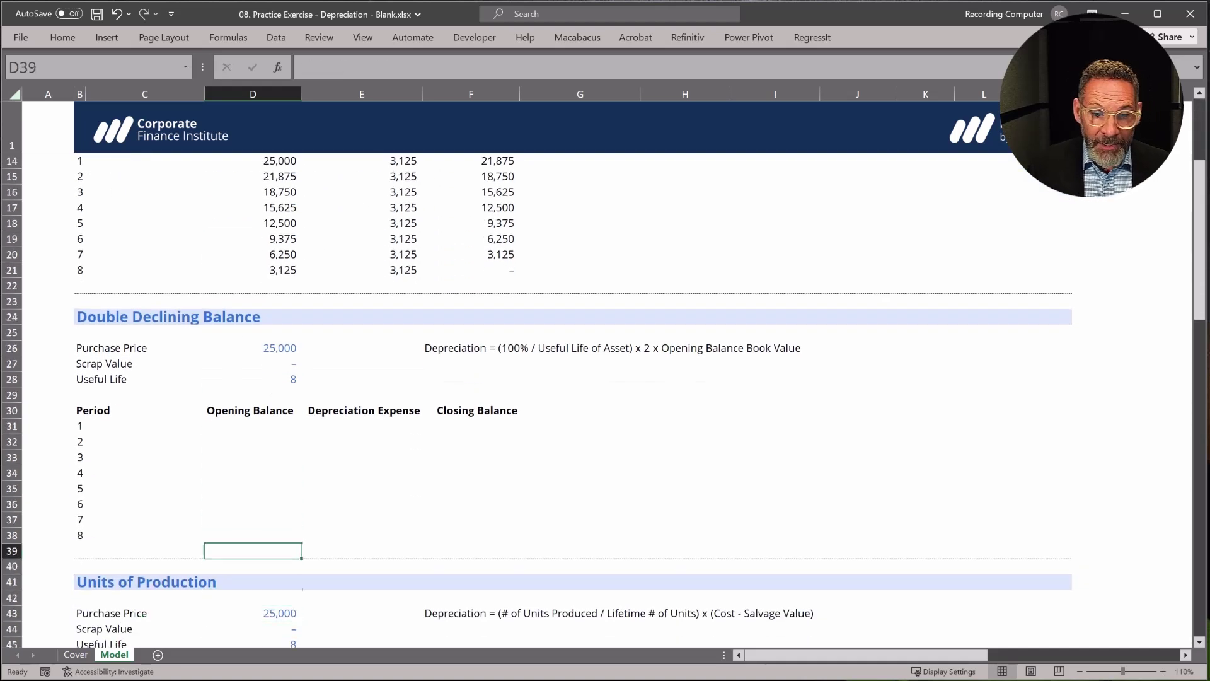
key("Up")
key("Up")
key("Up")
key("Up")
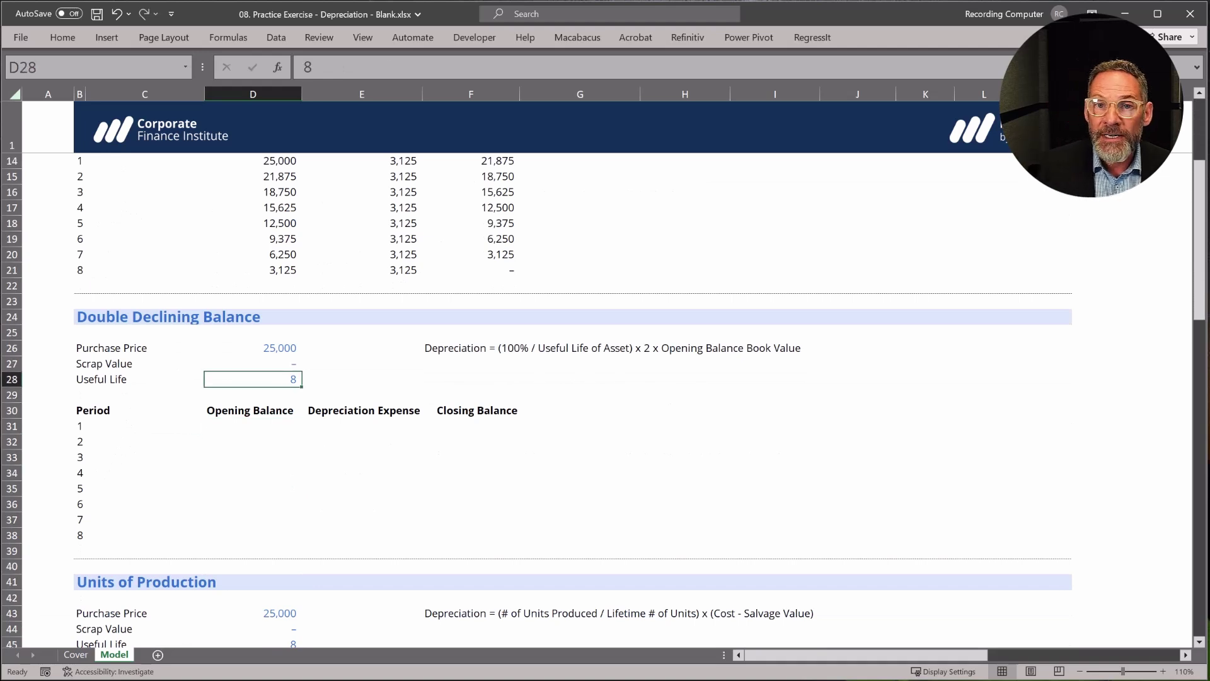
Link the Double Declining Balance opening balance for period 1 in D31 to the purchase price in D26
key("Down")
key("Down")
key("Down")
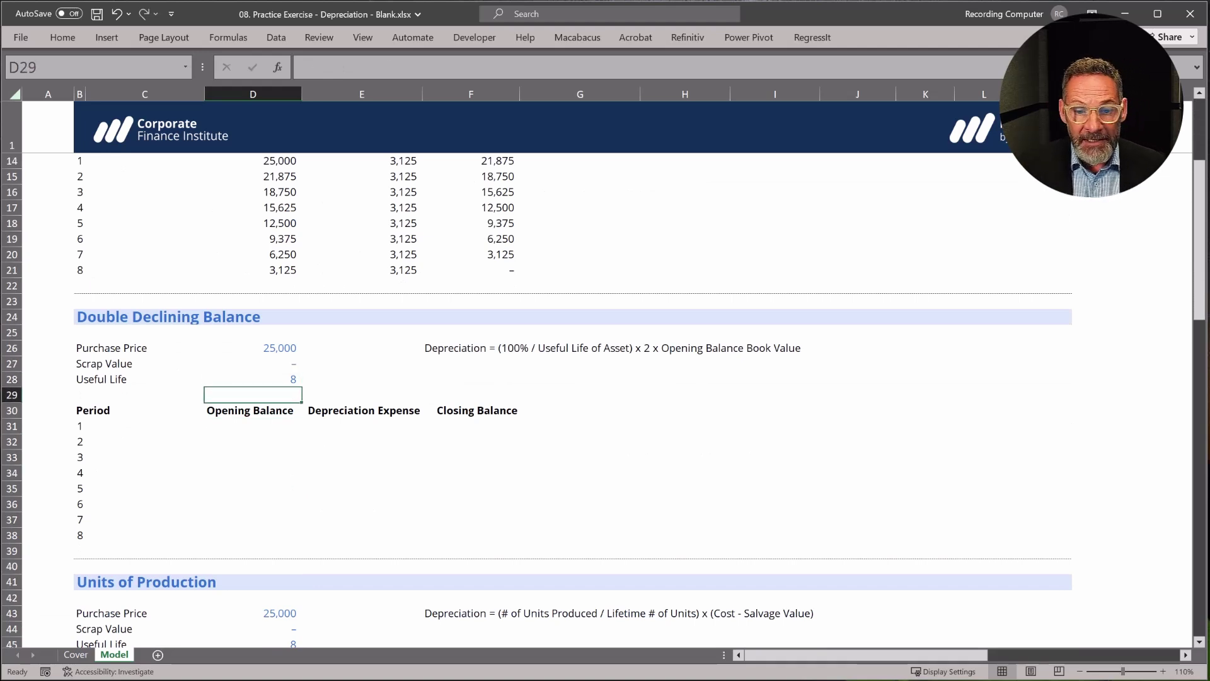
type("+")
key("Up")
key("Up")
key("Up")
key("Up")
key("Up")
key("Return")
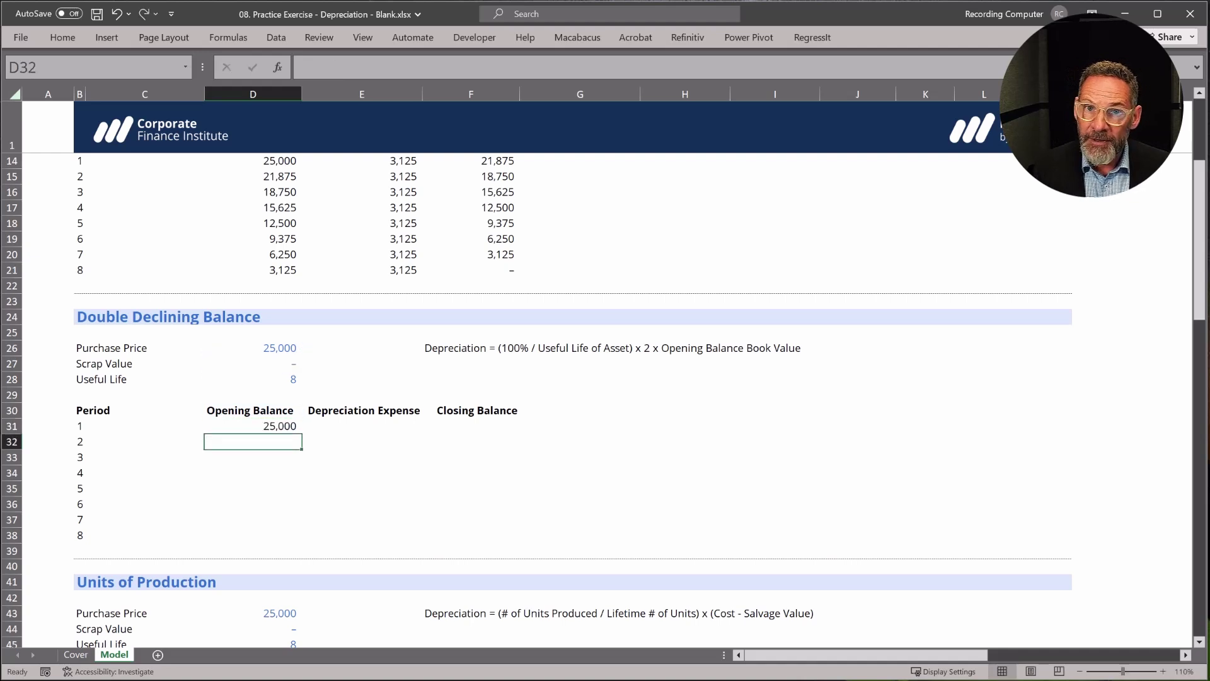
Enter the period 1 depreciation expense formula =(100%/$D$28)*2*D31 in E31, with the useful life reference locked
key("Up")
key("Right")
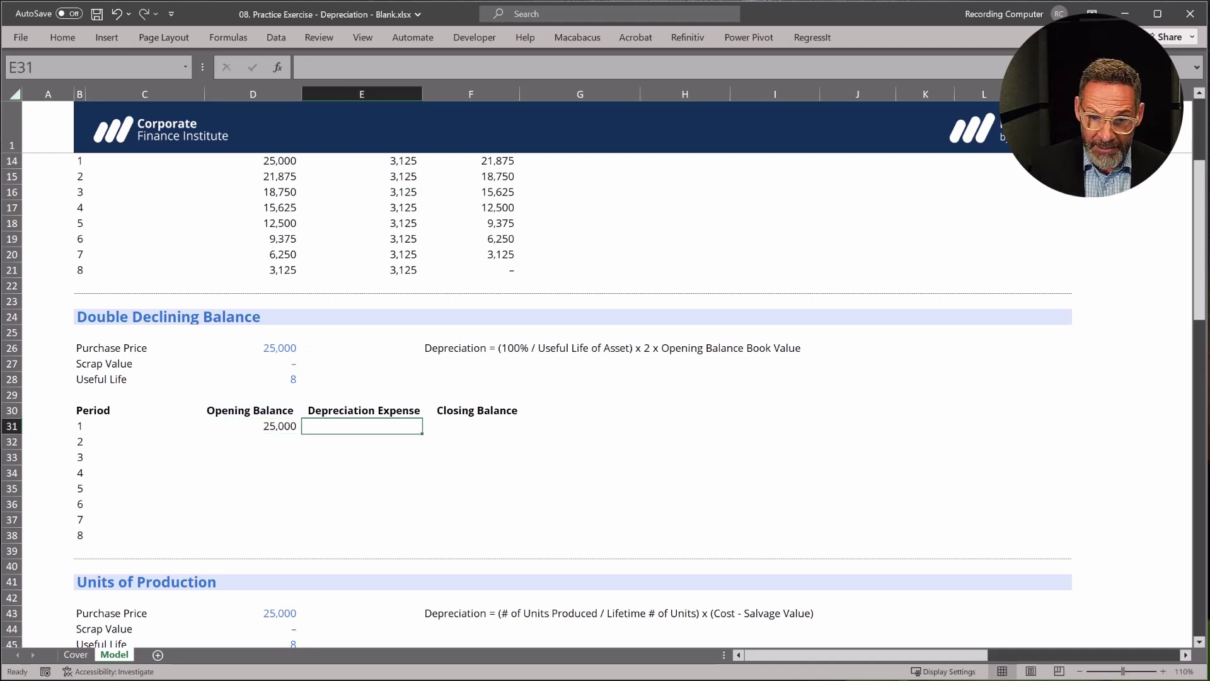
type("=")
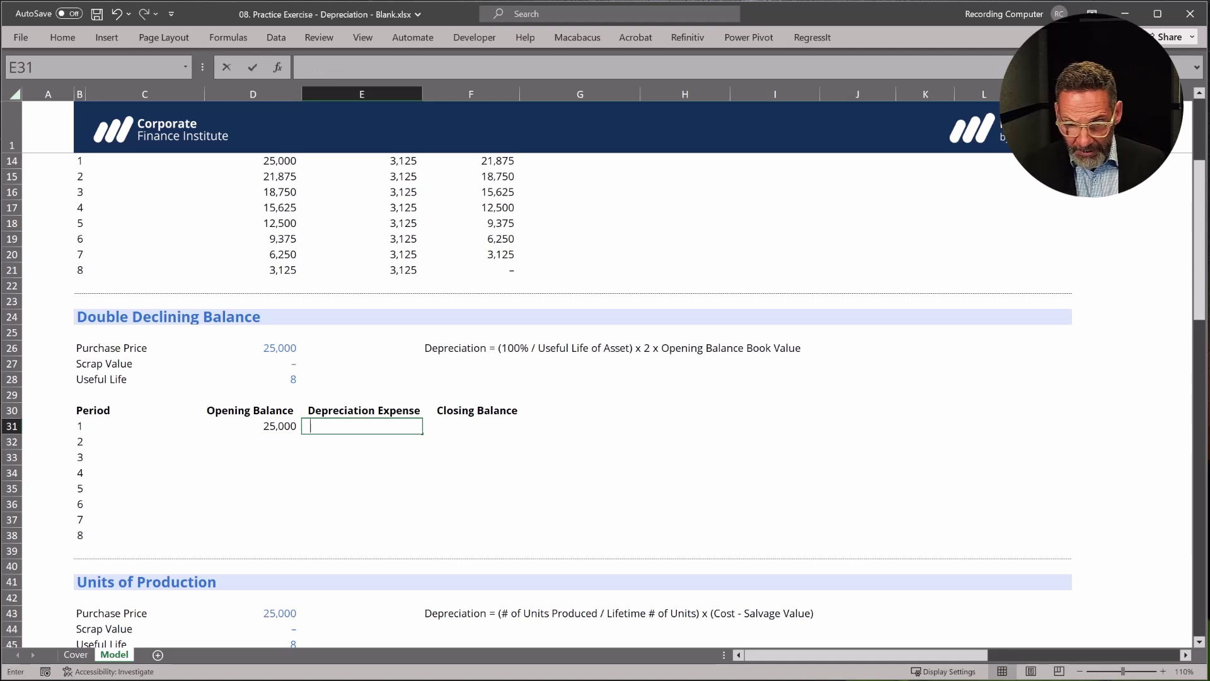
type("(100%")
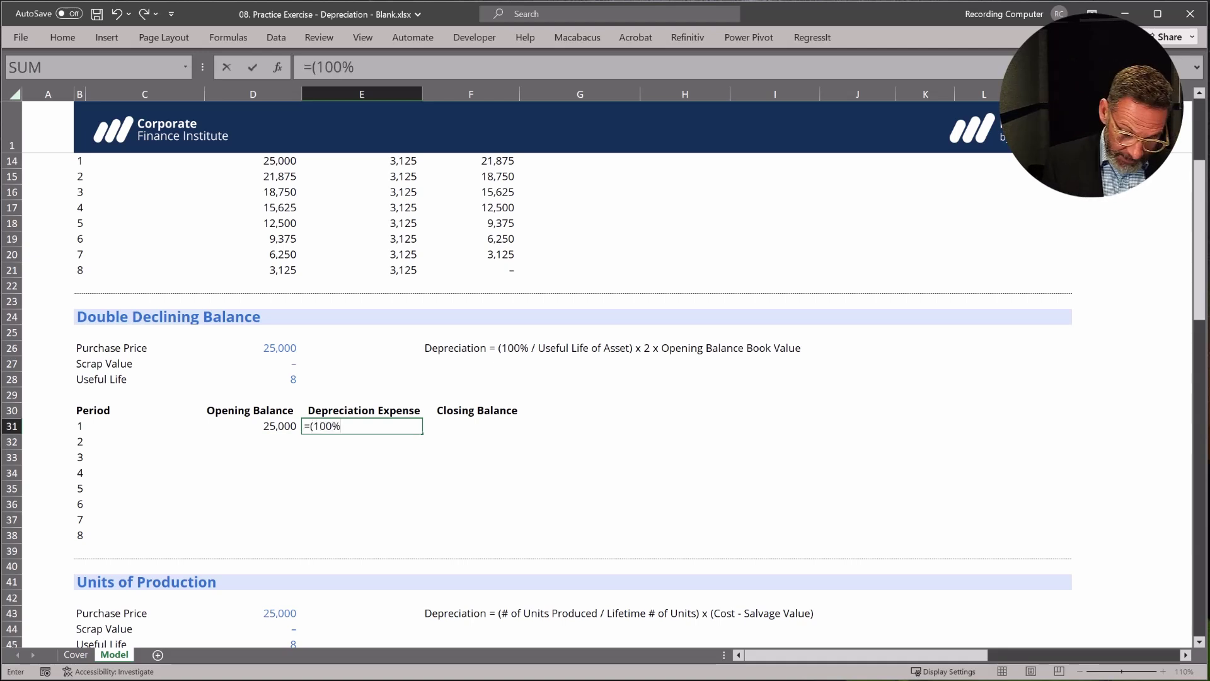
type("/")
key("Up")
key("Up")
key("Up")
key("Left")
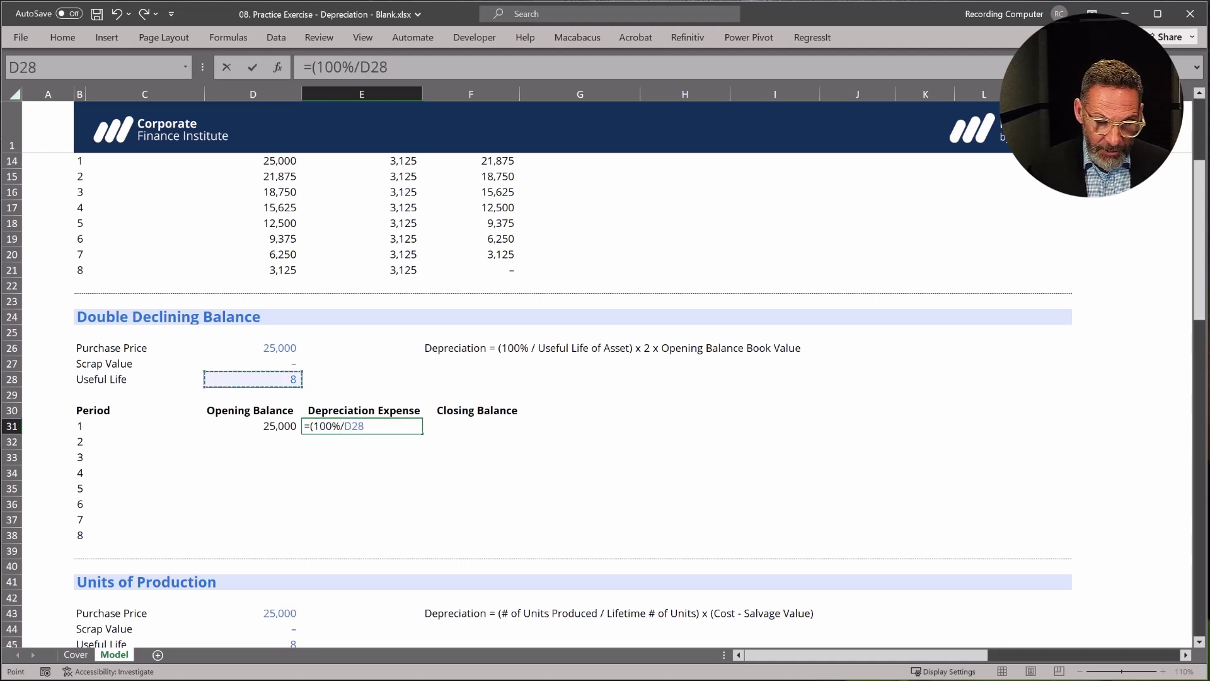
key("F4")
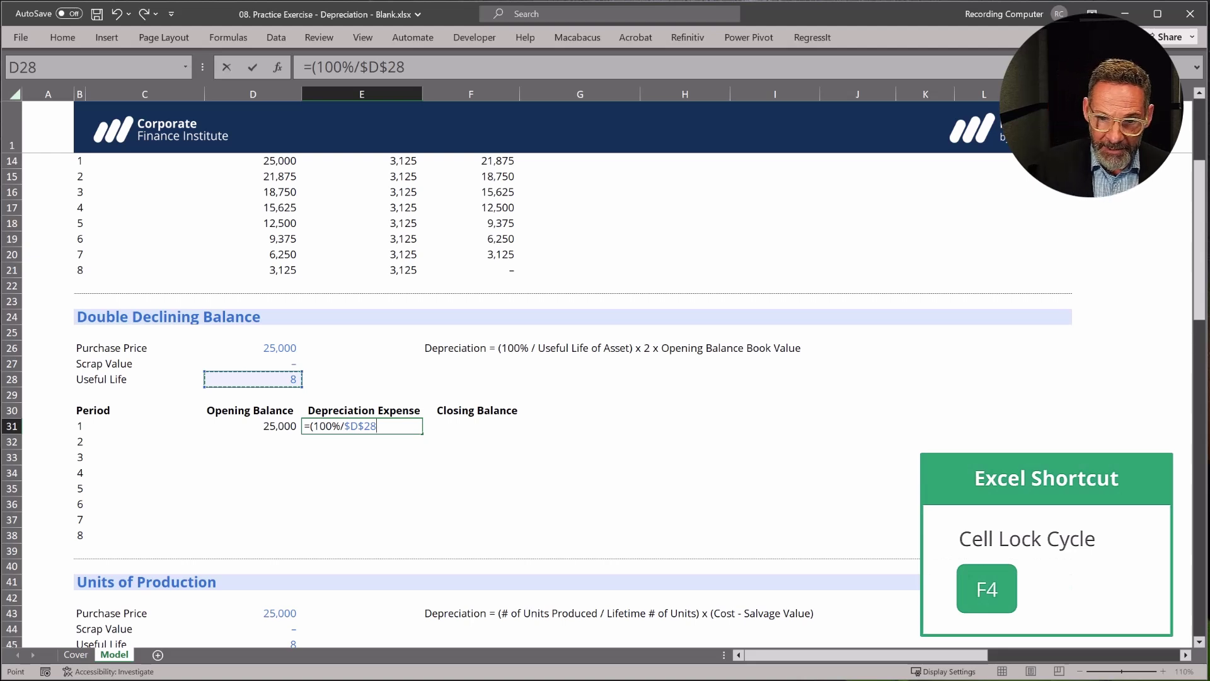
type(")")
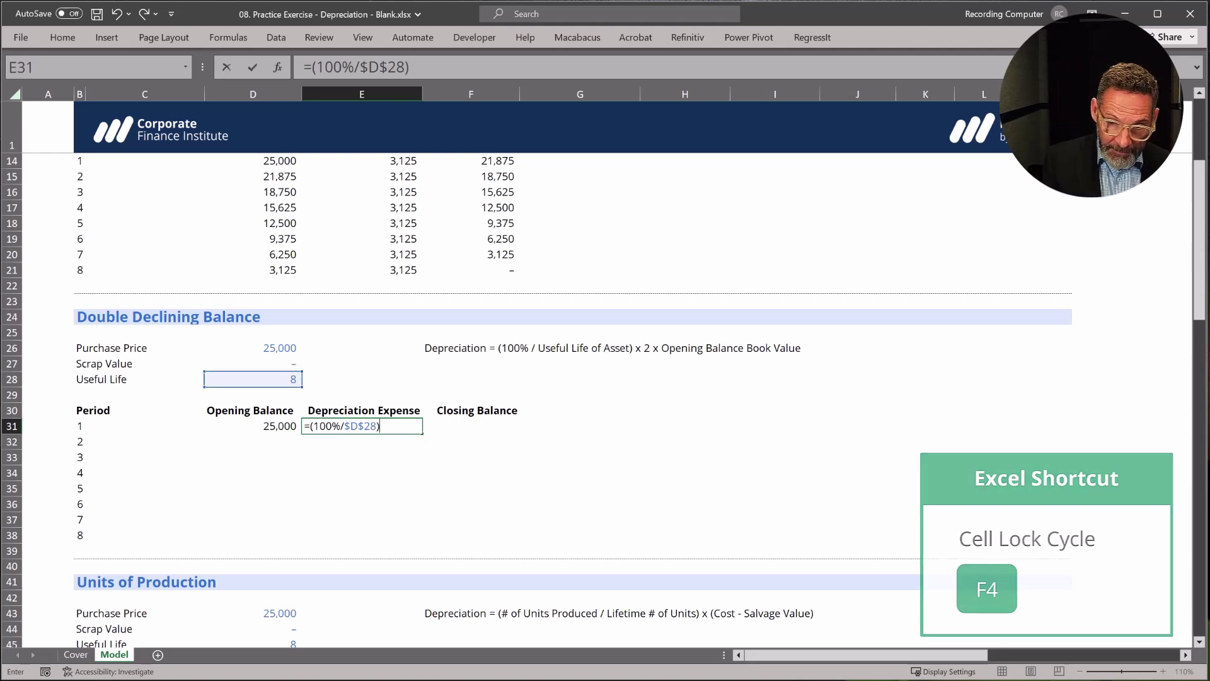
type("*2")
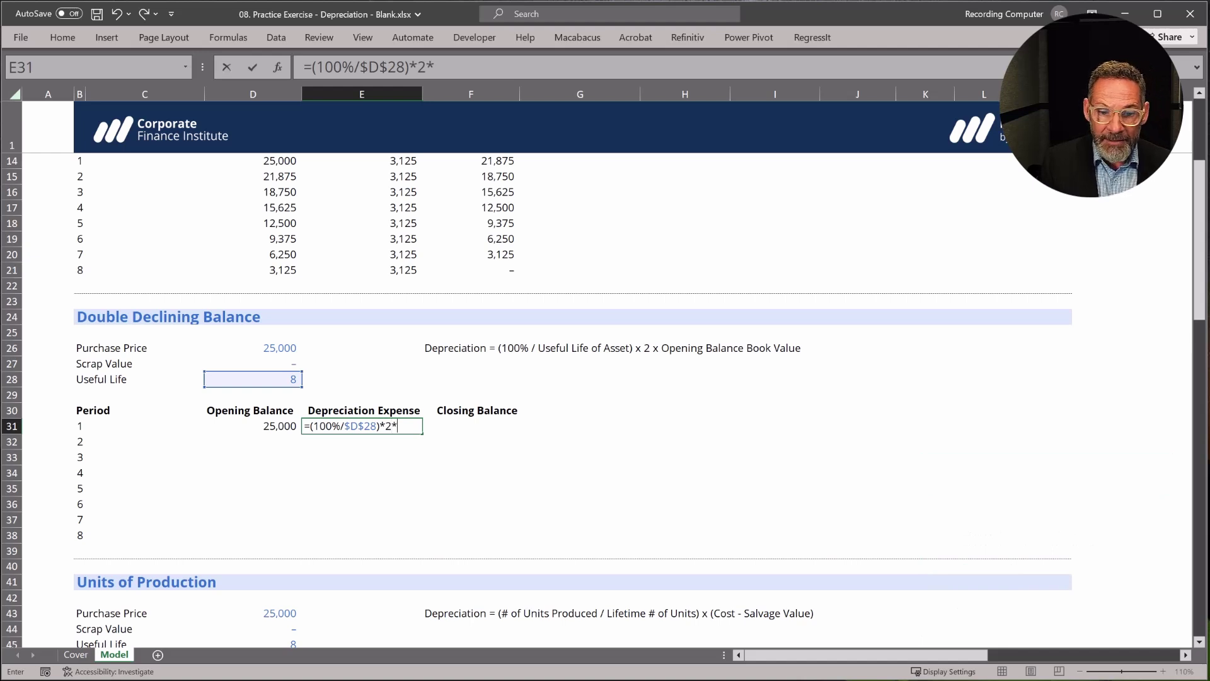
type("*")
key("Left")
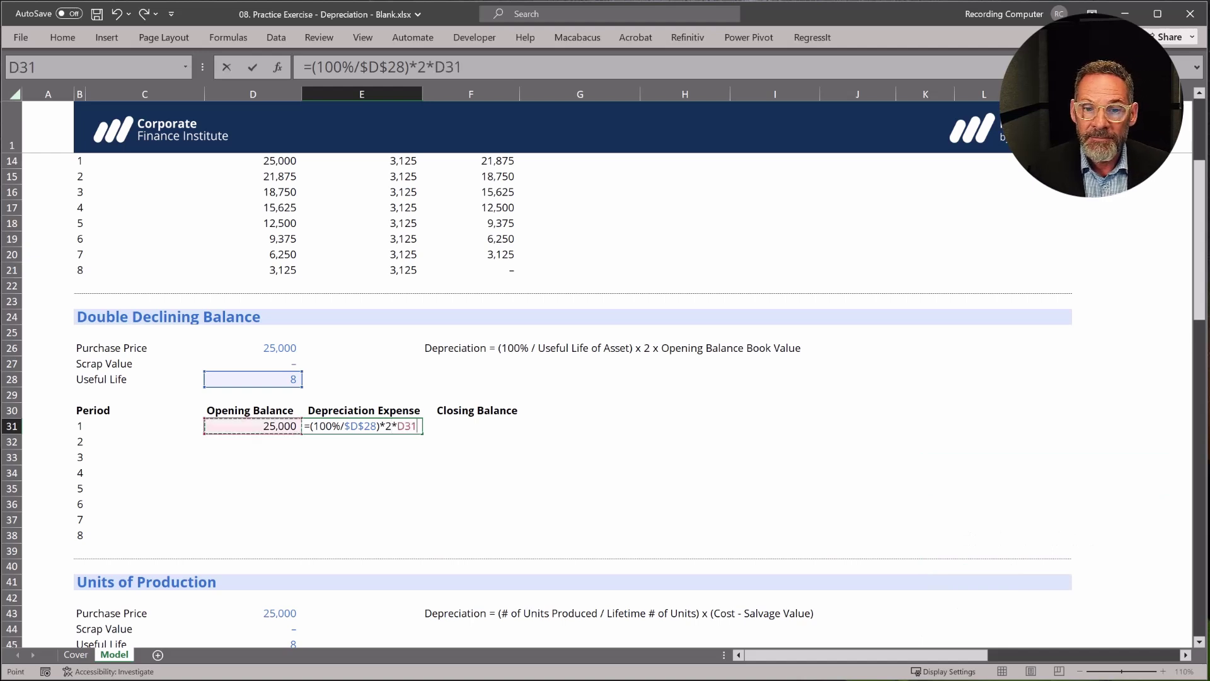
key("Return")
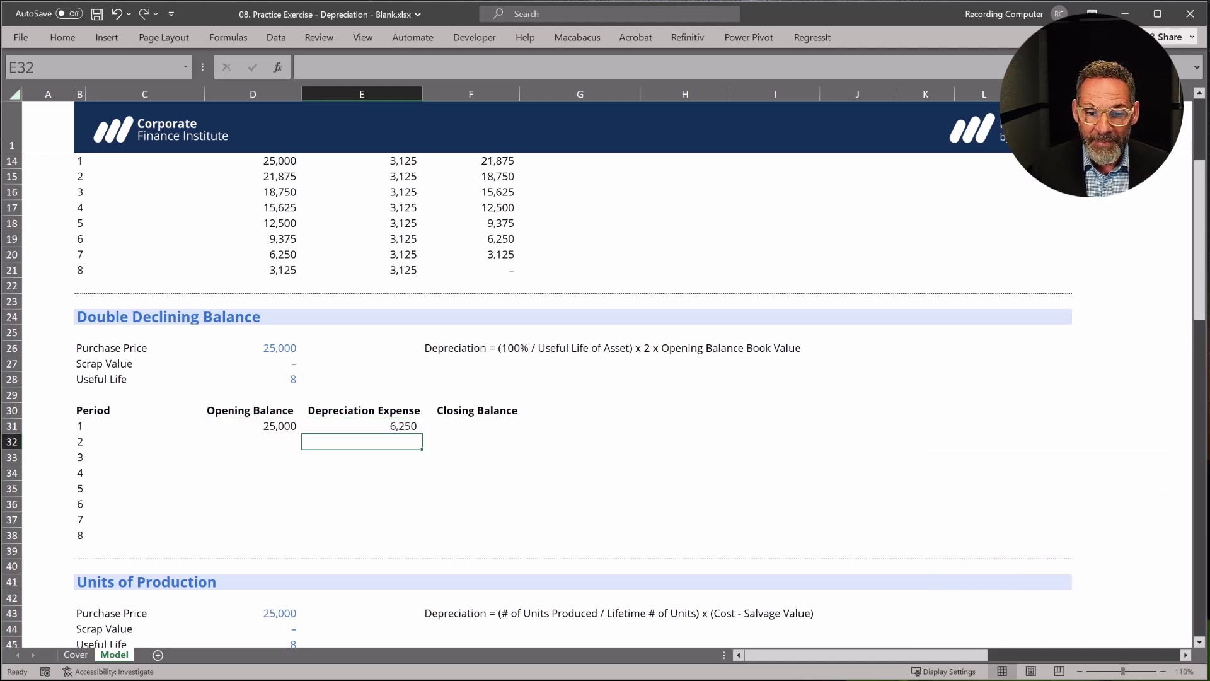
Calculate the period 1 closing balance in F31 as D31-E31, opening balance minus depreciation expense
key("Up")
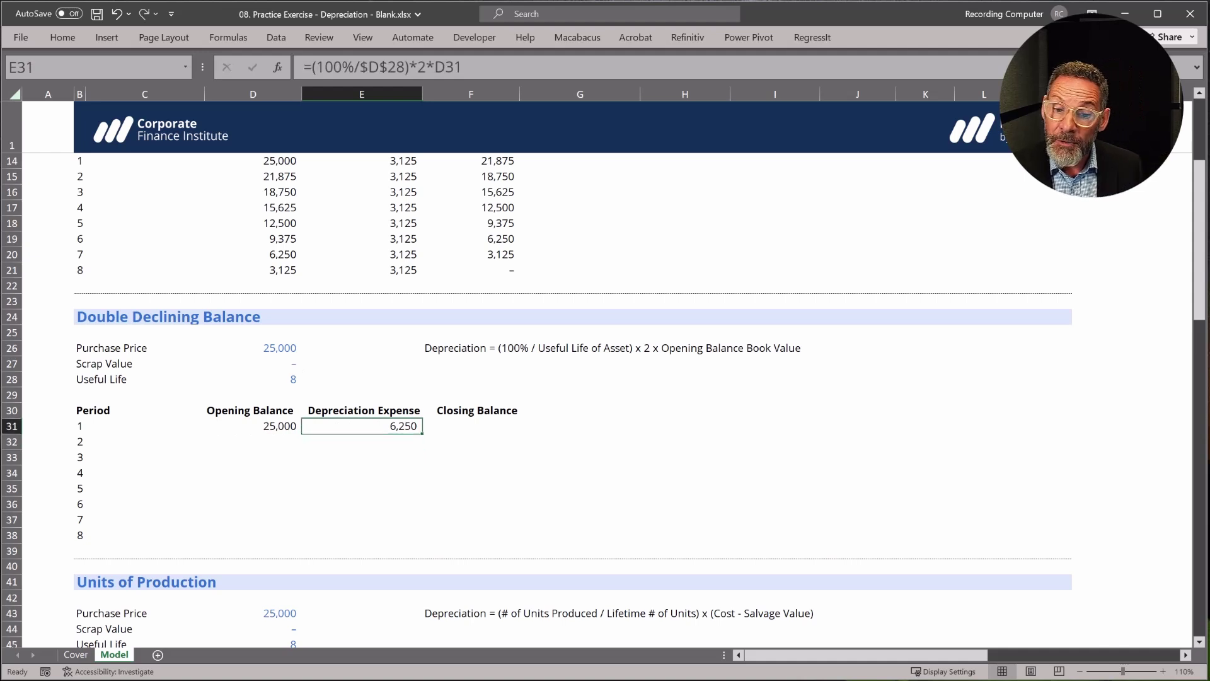
key("Right")
type("+")
key("Left")
key("Left")
type("-")
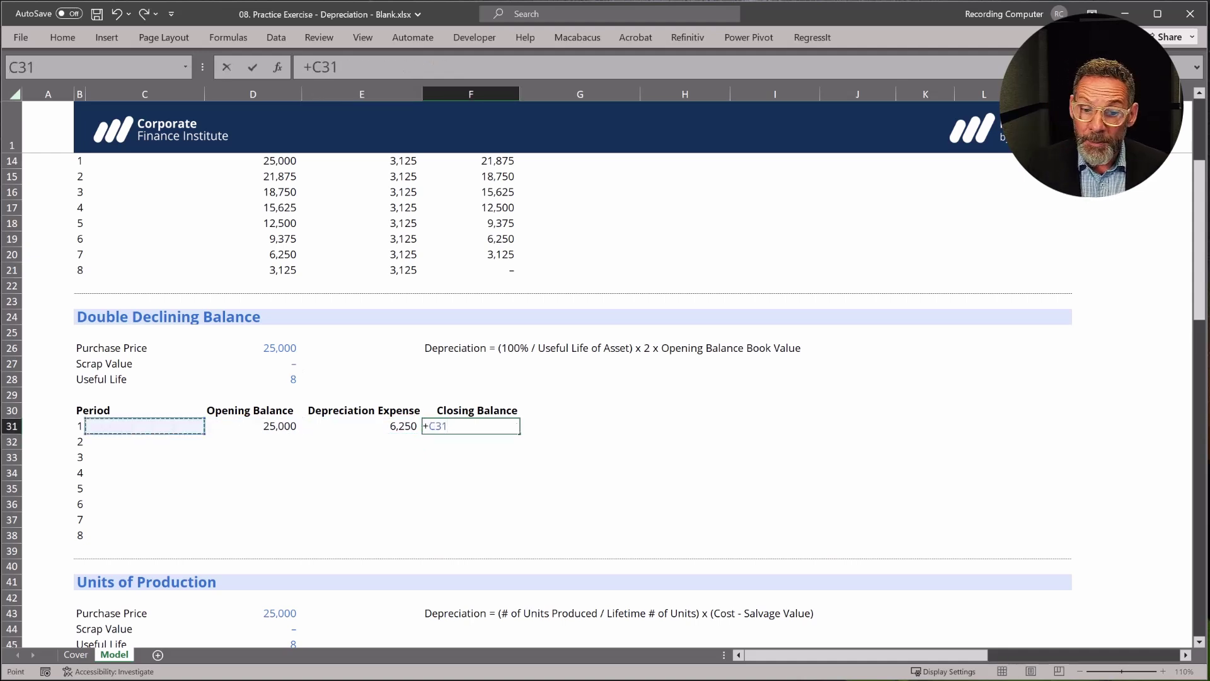
key("Right")
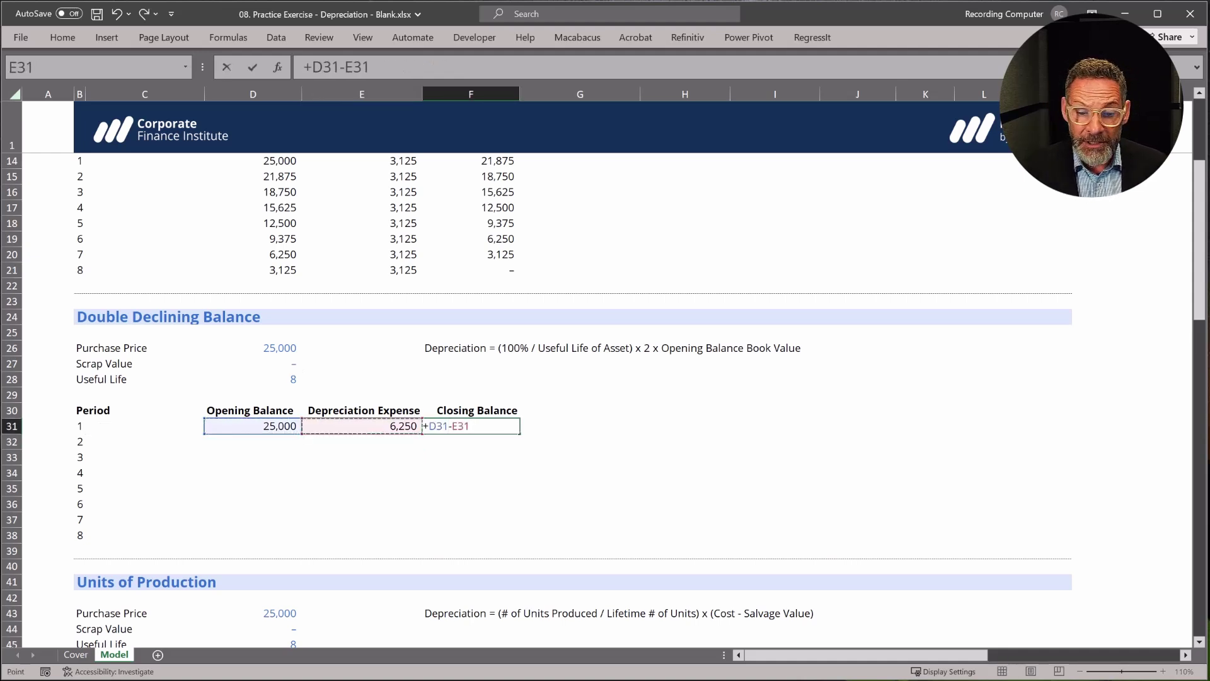
key("Return")
Link the period 2 opening balance in D32 to the period 1 closing balance in F31
key("Left")
key("Left")
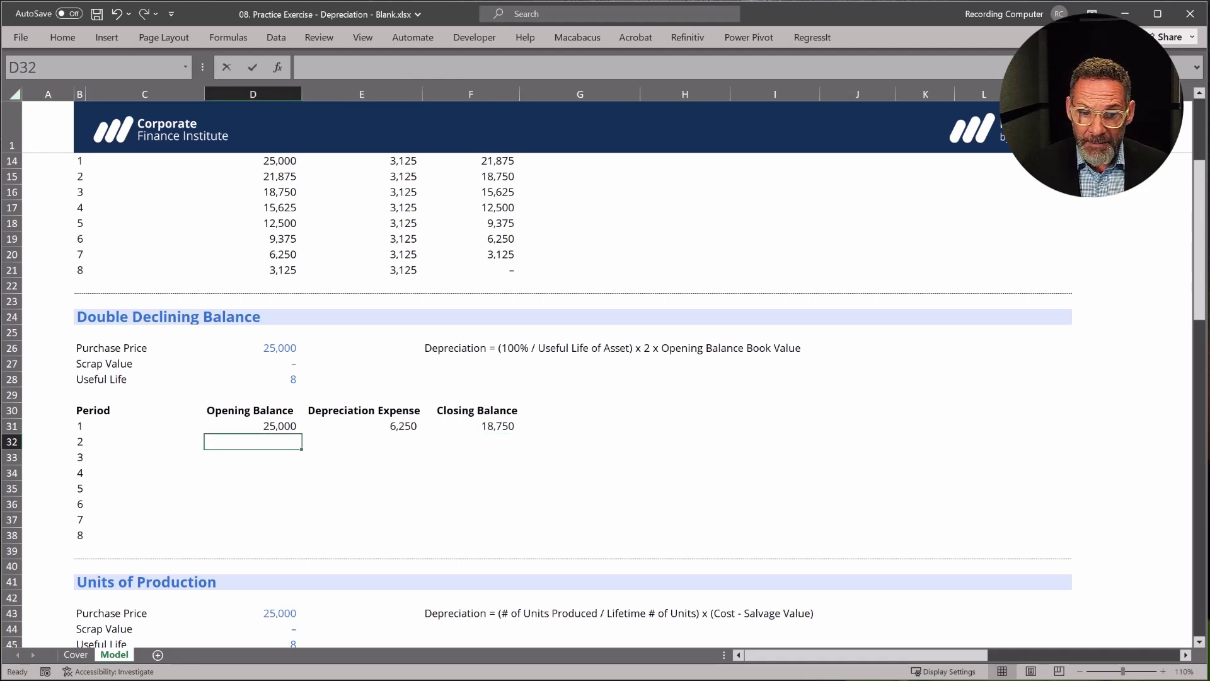
type("+")
key("Up")
key("Right")
key("Right")
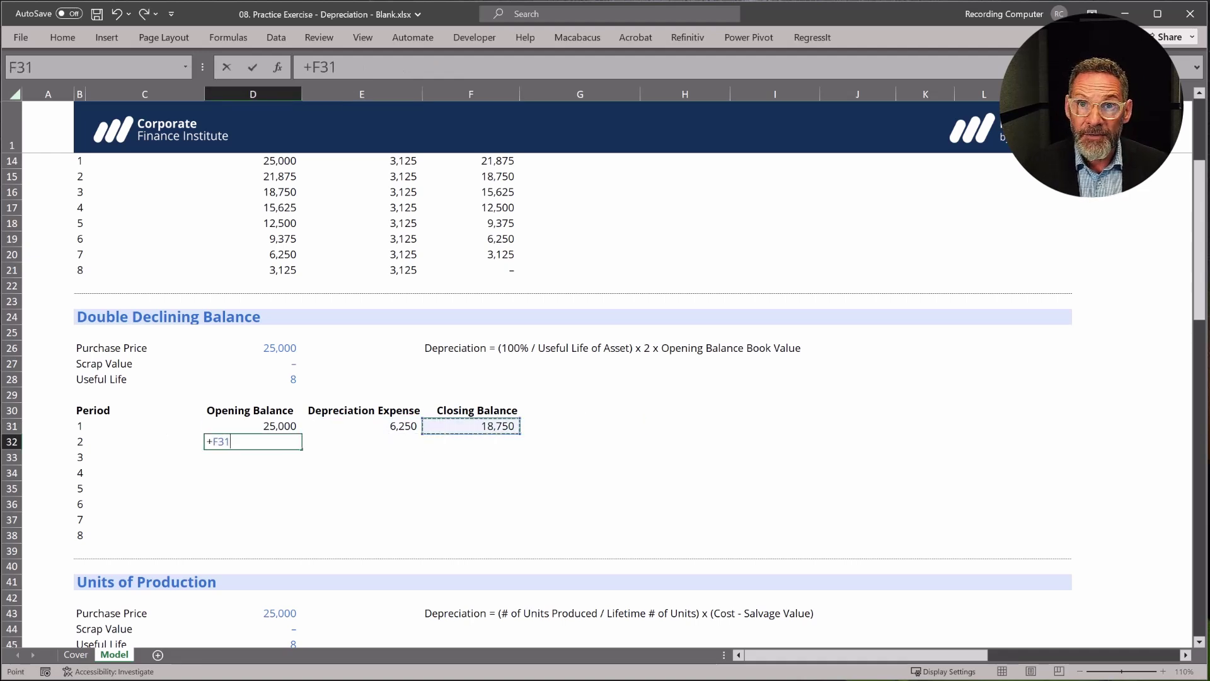
key("Return")
Fill the depreciation expense and closing balance formulas from E31 and F31 down to period 2 in row 32
key("Up")
key("Right")
key("Up")
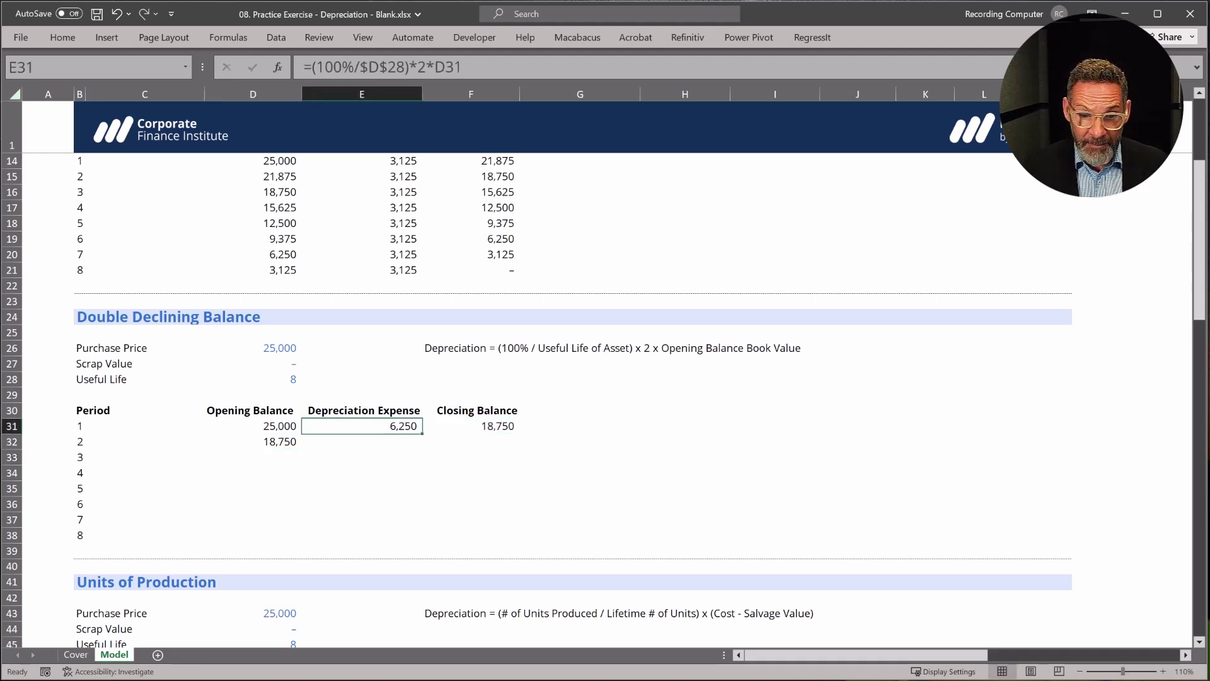
key("shift+Down")
key("ctrl+d")
key("Right")
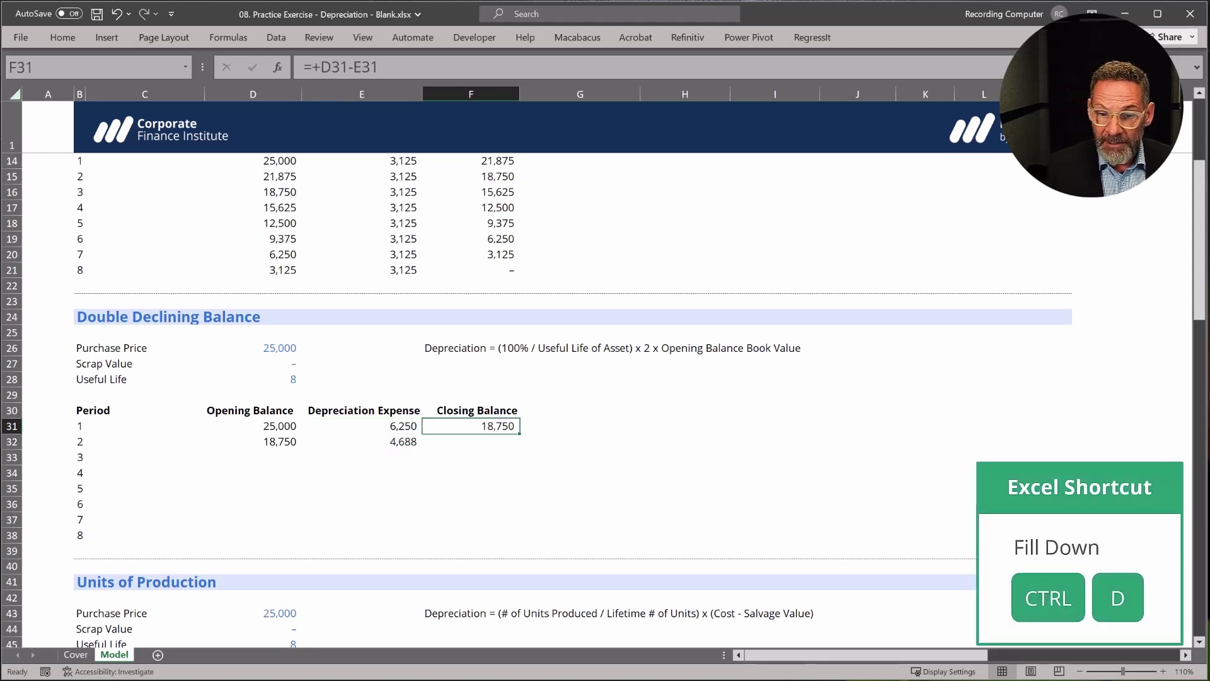
key("shift+Down")
key("ctrl+d")
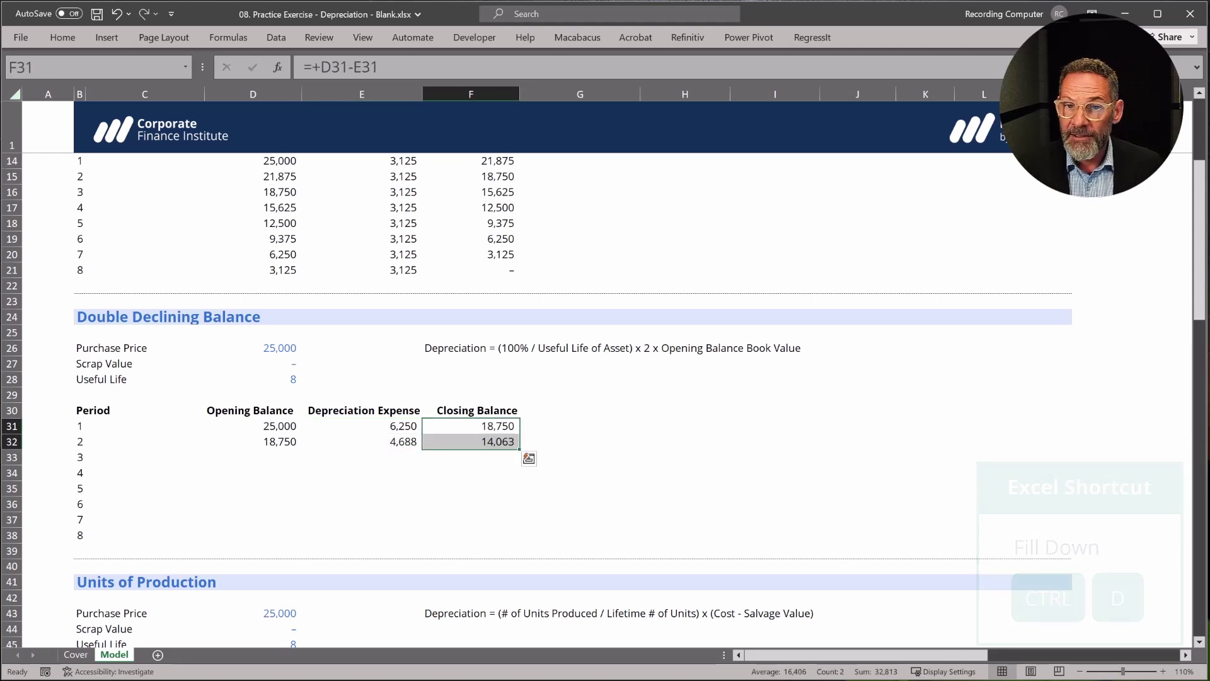
Fill the period 2 formulas in D32:F32 down through period 8 in row 38
key("Left")
key("Left")
key("Down")
key("shift+Right")
key("shift+Right")
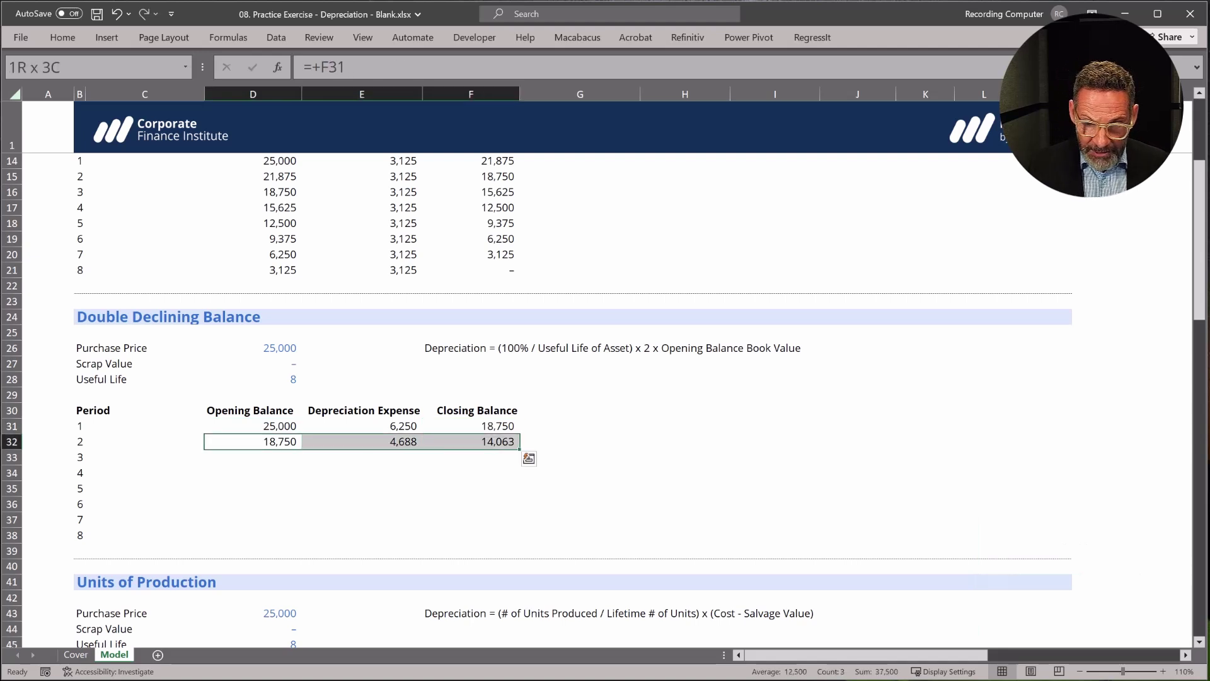
key("shift+Down")
key("shift+Down")
key("shift+Down")
key("shift+Down")
key("shift+Down")
key("shift+Down")
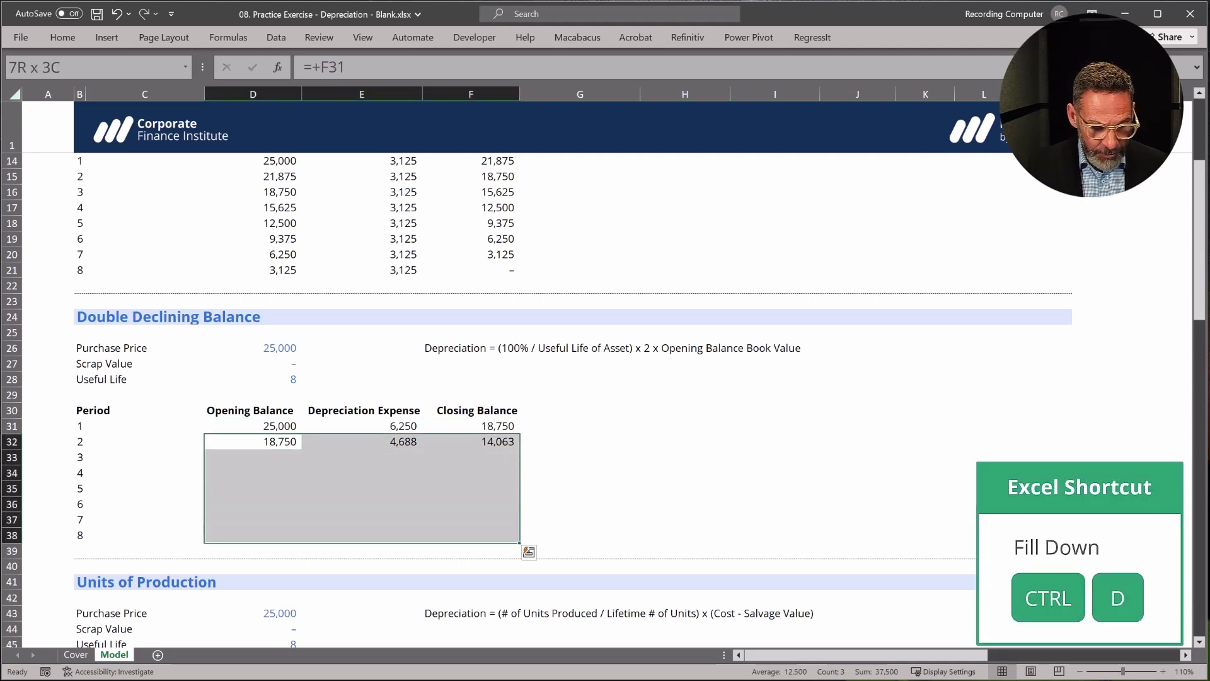
key("ctrl+d")
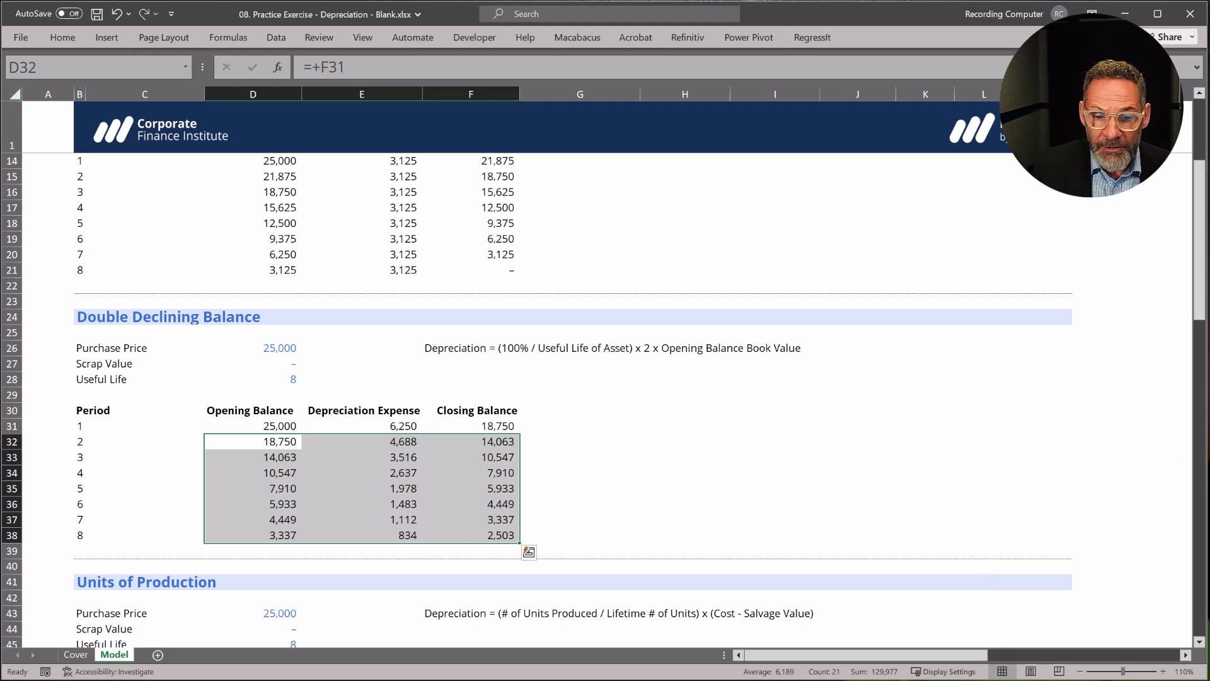
left_click(361, 457)
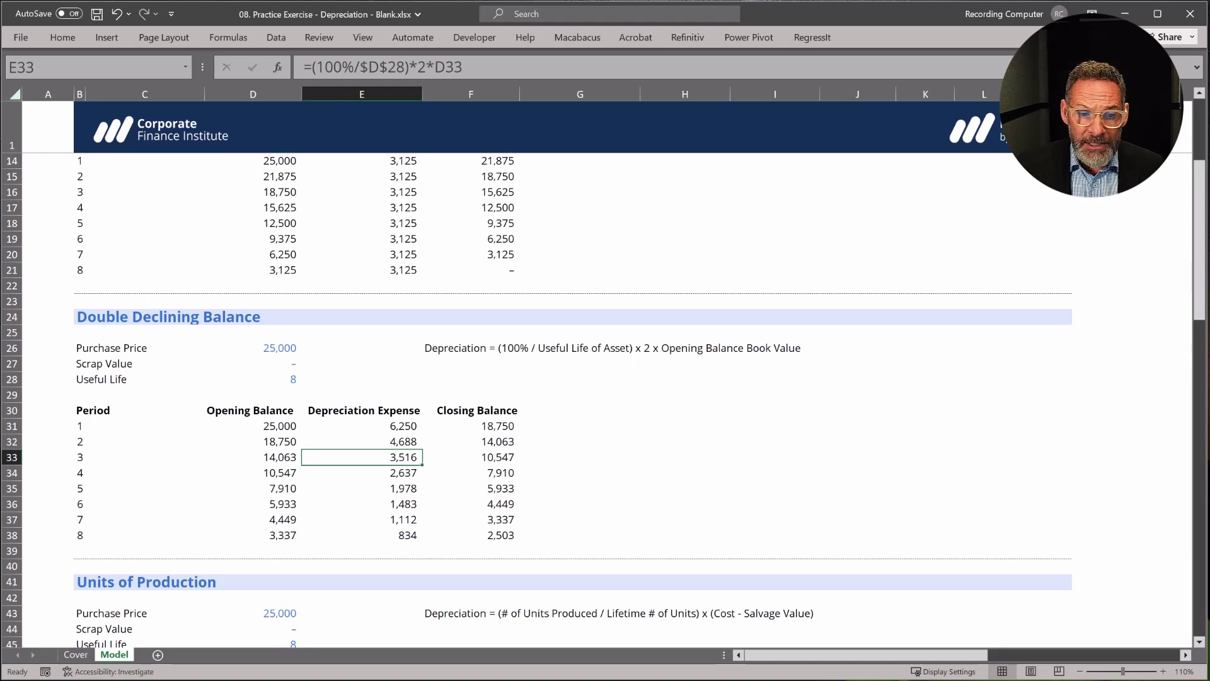
Examine the Units of Production section's purchase price, scrap value and useful life, and its depreciation formula note in F43
scroll(568, 397, "down", 8)
scroll(567, 397, "down", 2)
scroll(567, 397, "up", 2)
left_click(145, 286)
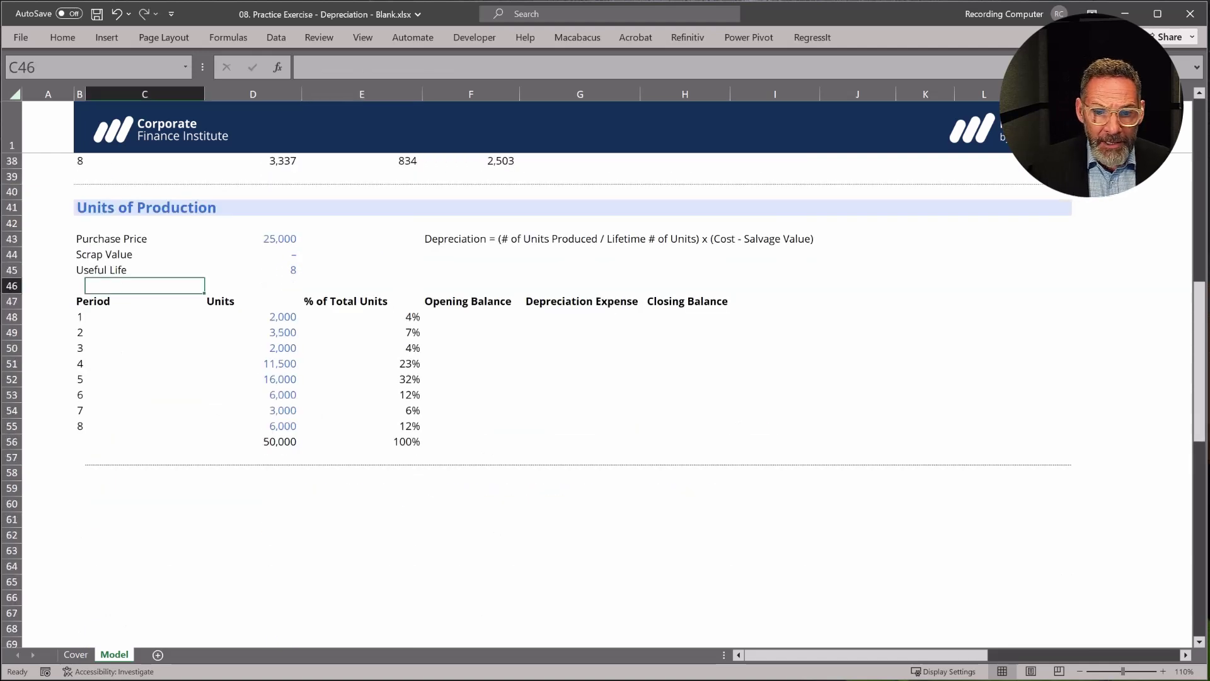
left_click_drag(48, 238, 293, 286)
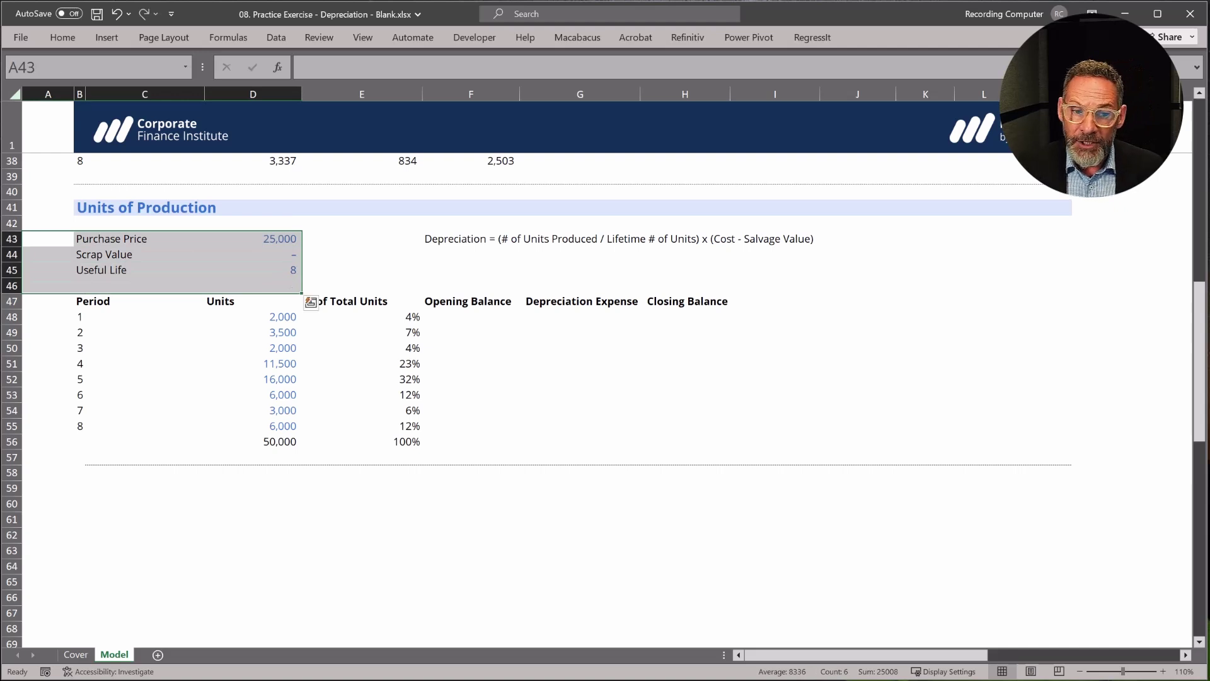
key("Down")
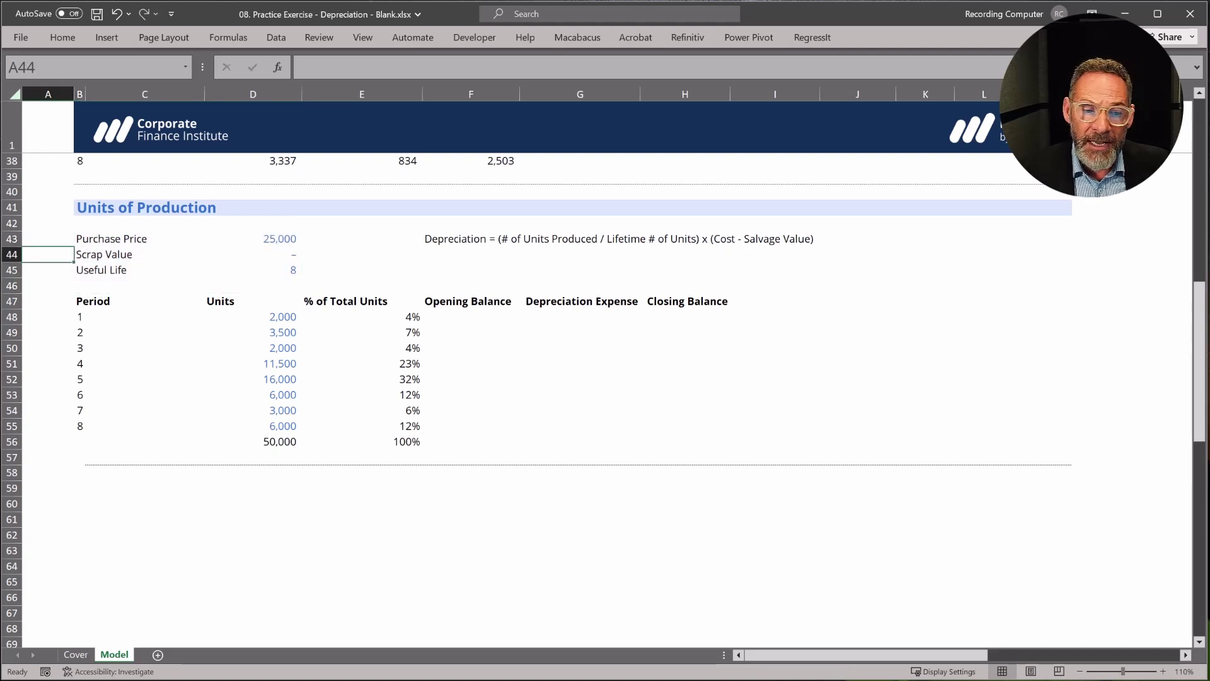
key("Right")
key("Right")
key("Right")
key("Right")
key("Right")
key("Up")
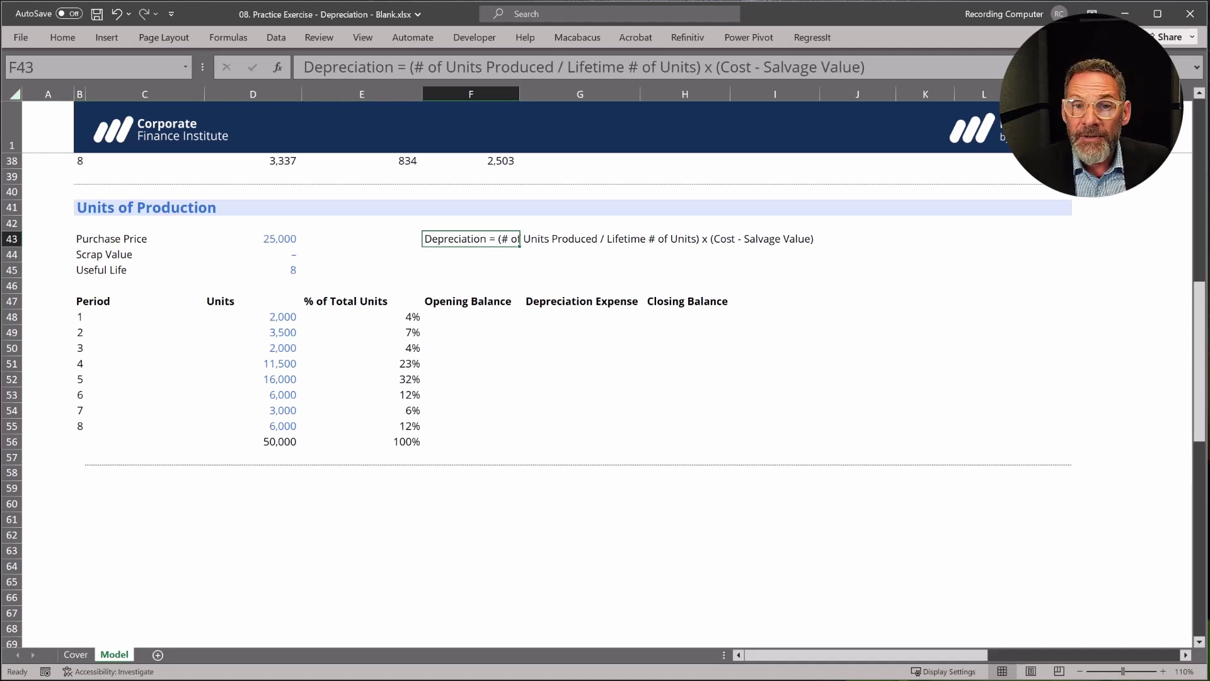
key("Down")
key("Down")
key("Down")
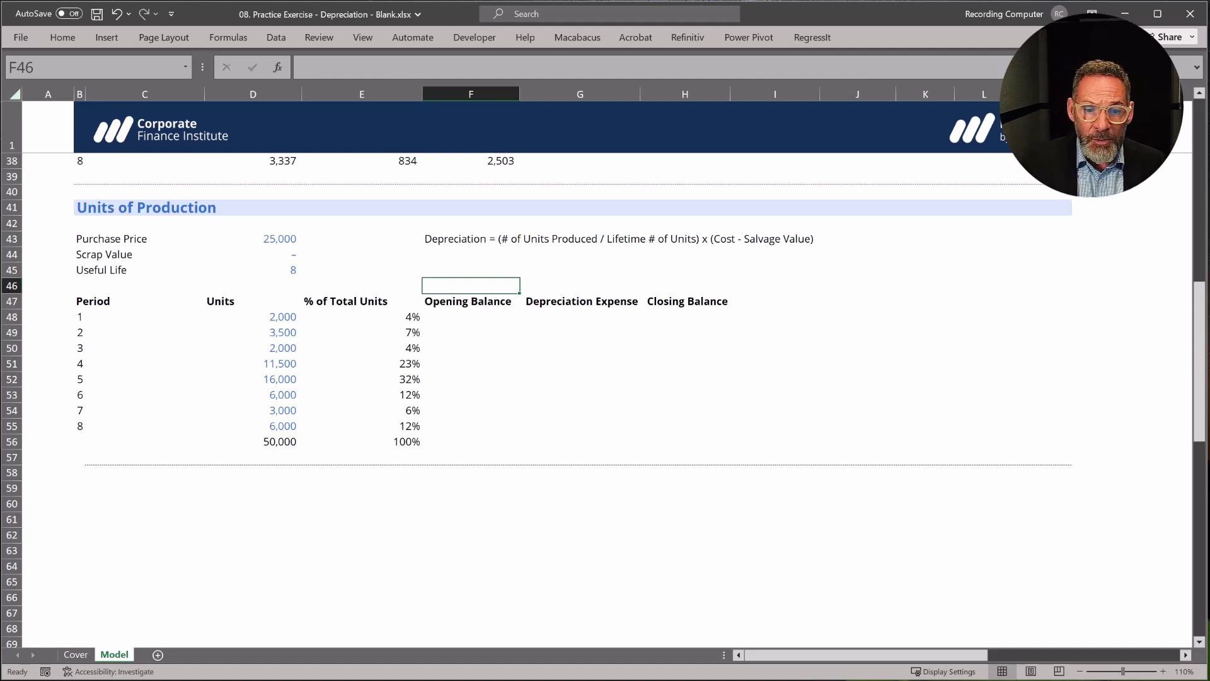
Review the units and percentage columns by period and the total units formula in D56
key("Left")
key("Down")
key("Down")
key("Left")
key("Down")
key("ctrl+Down")
key("Down")
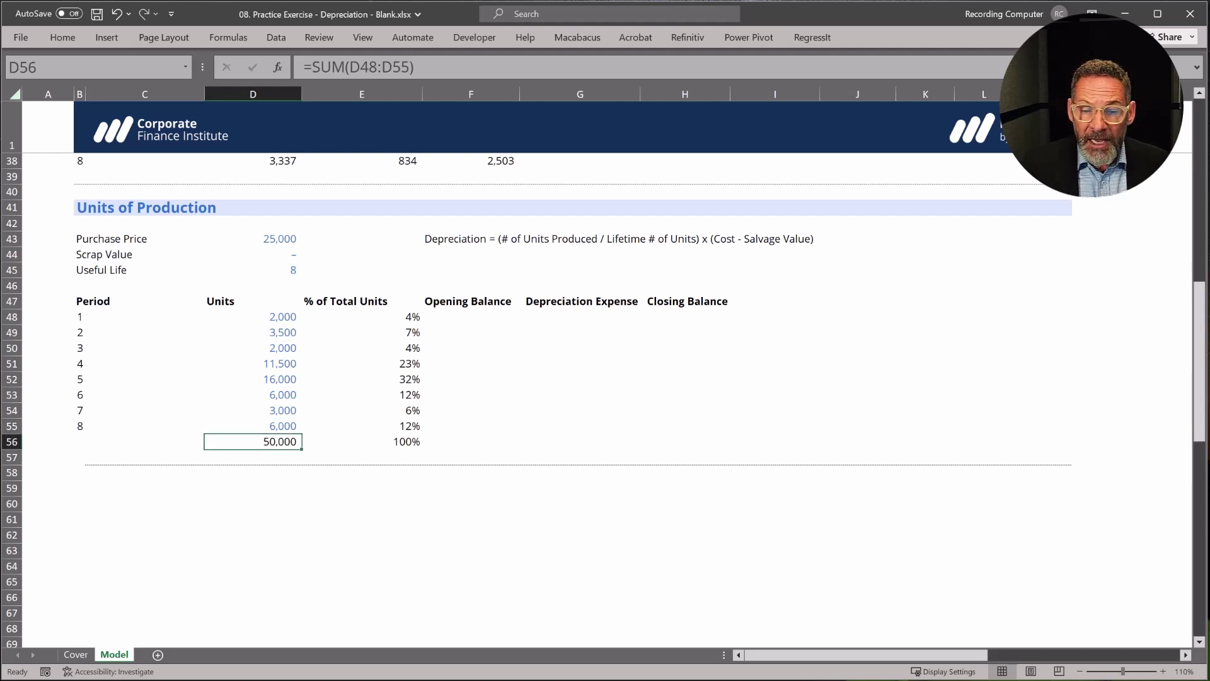
Review the units by period in column D and the percentage of total units formula in E48
key("Up")
key("Up")
key("Up")
key("Up")
key("Up")
key("Up")
key("Up")
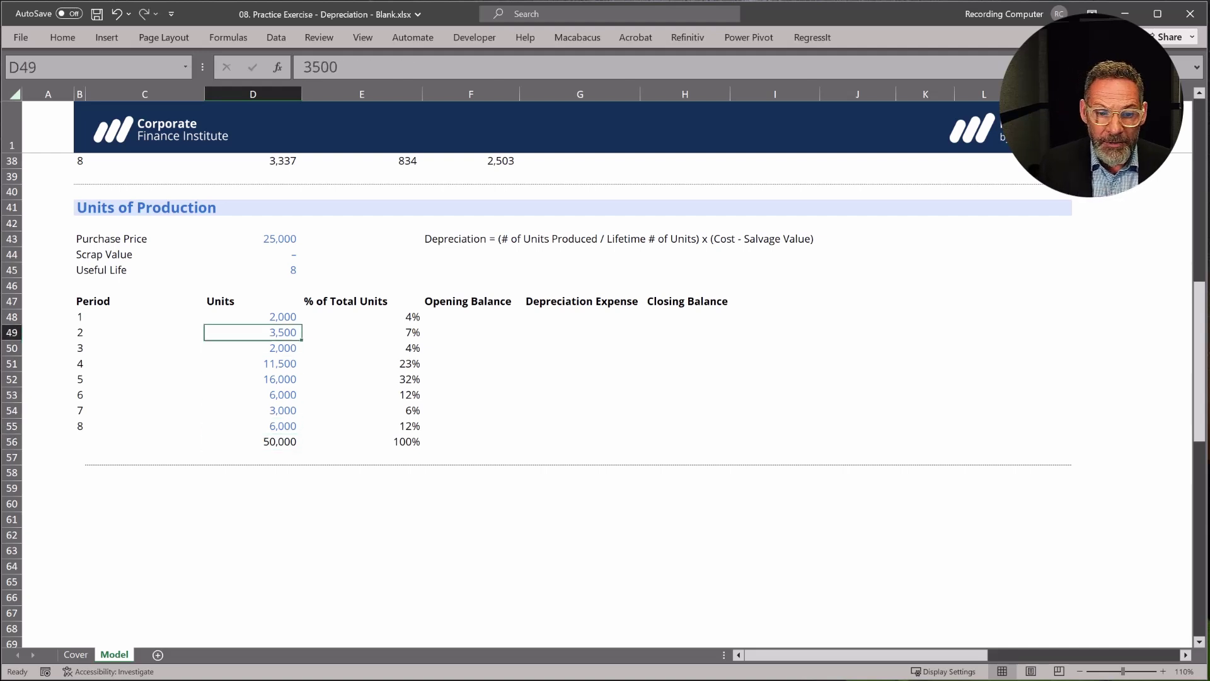
key("Up")
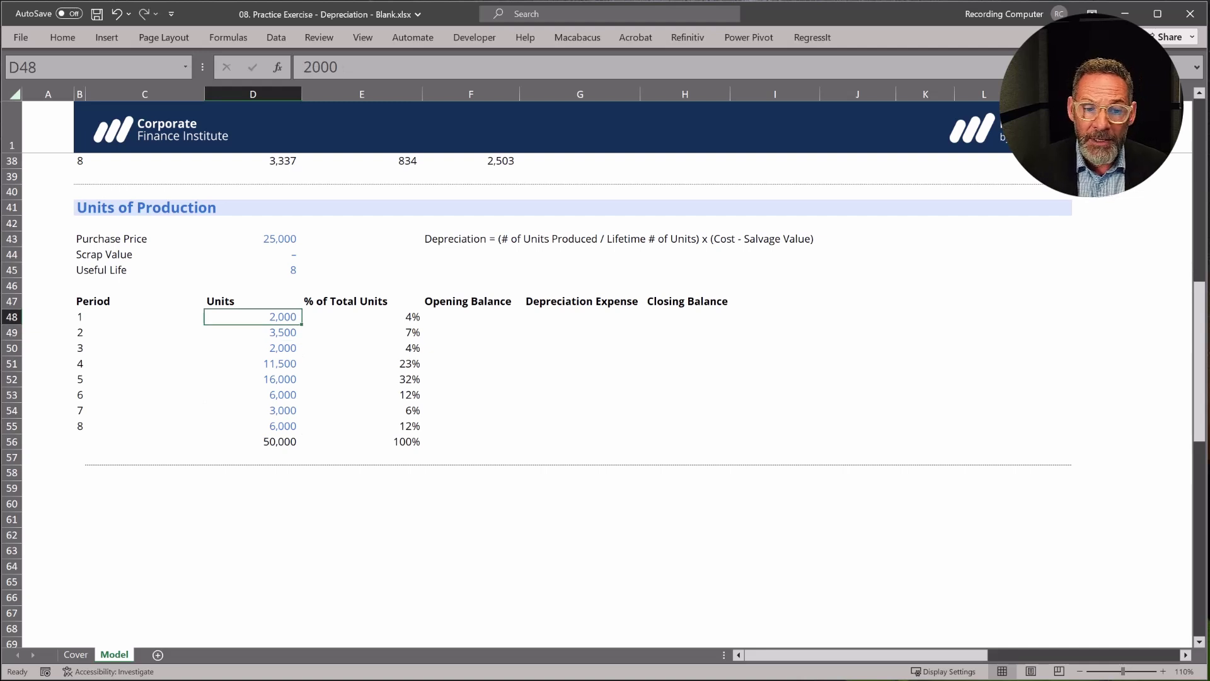
key("Down")
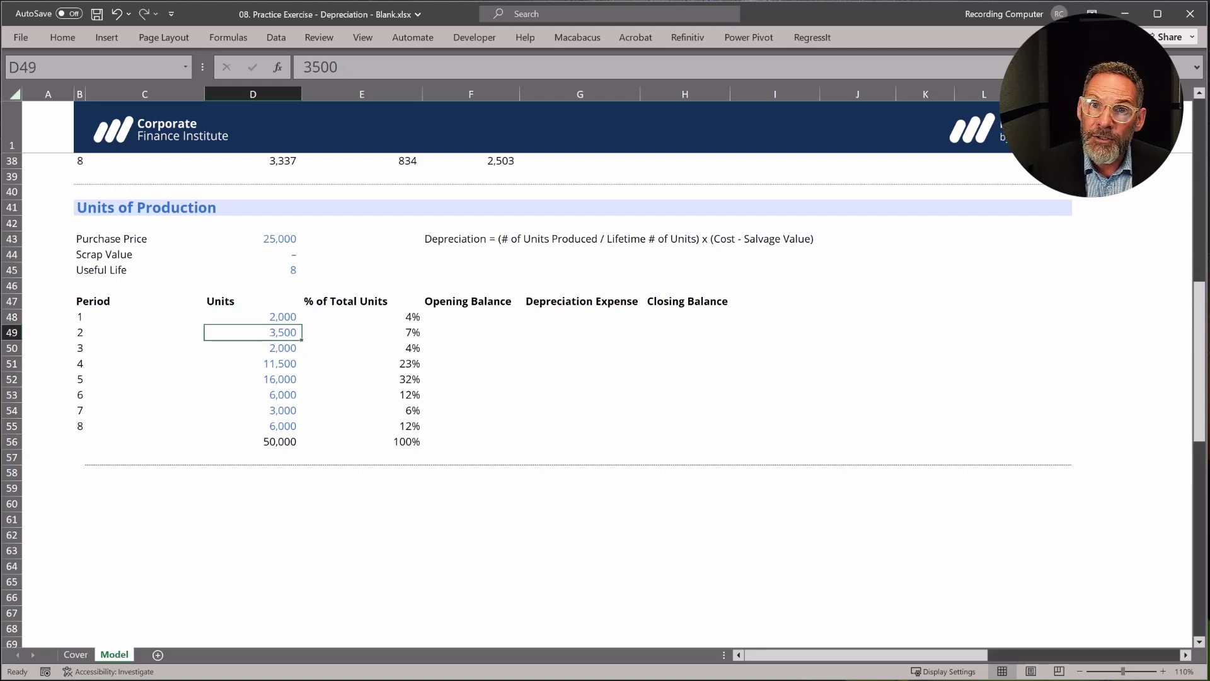
left_click(362, 317)
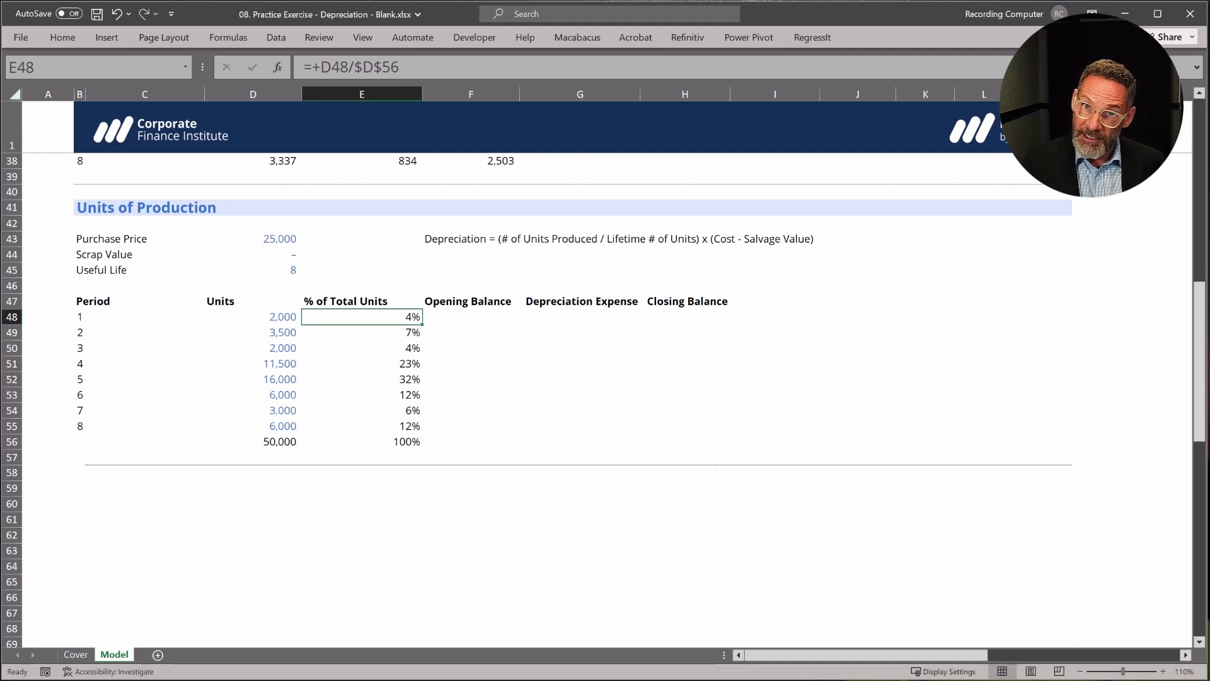
Link the Units of Production period 1 opening balance in F48 to the purchase price in D43
left_click(471, 317)
type("+")
key("Up")
key("Up")
key("Up")
key("Up")
key("Left")
key("Left")
key("Left")
key("Up")
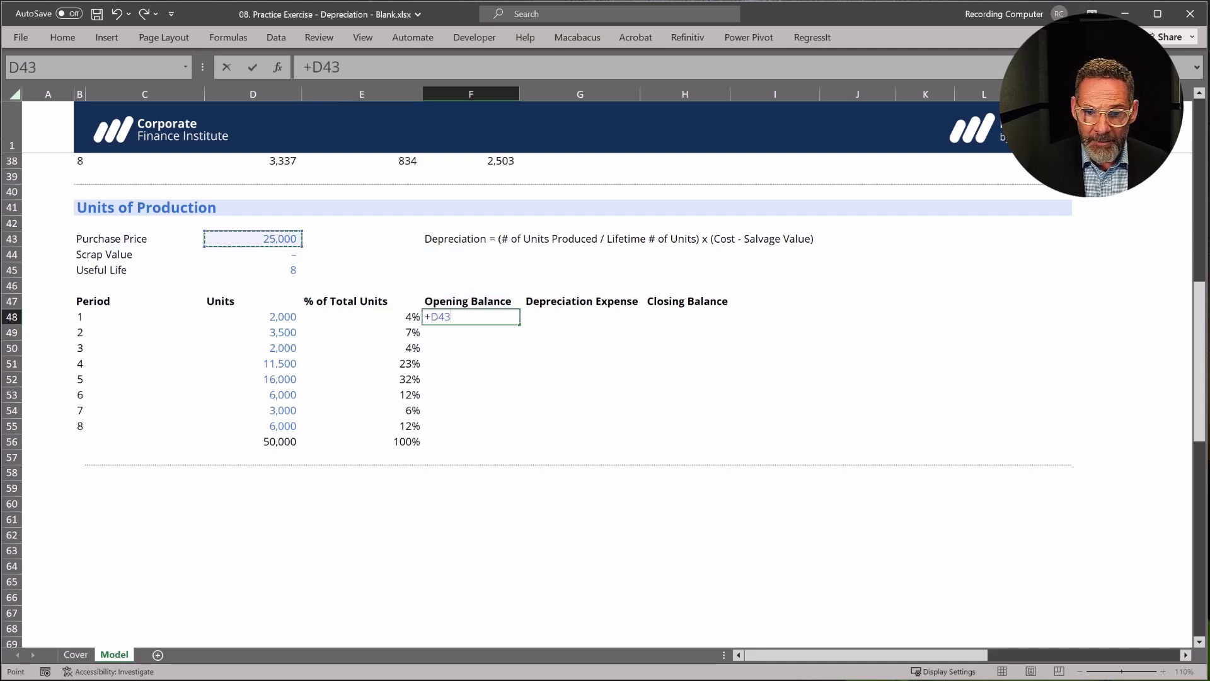
key("Return")
Enter the period 1 depreciation expense in G48 as +E48*($D$43-$D$44), with absolute references to purchase price and scrap value
key("Up")
key("Right")
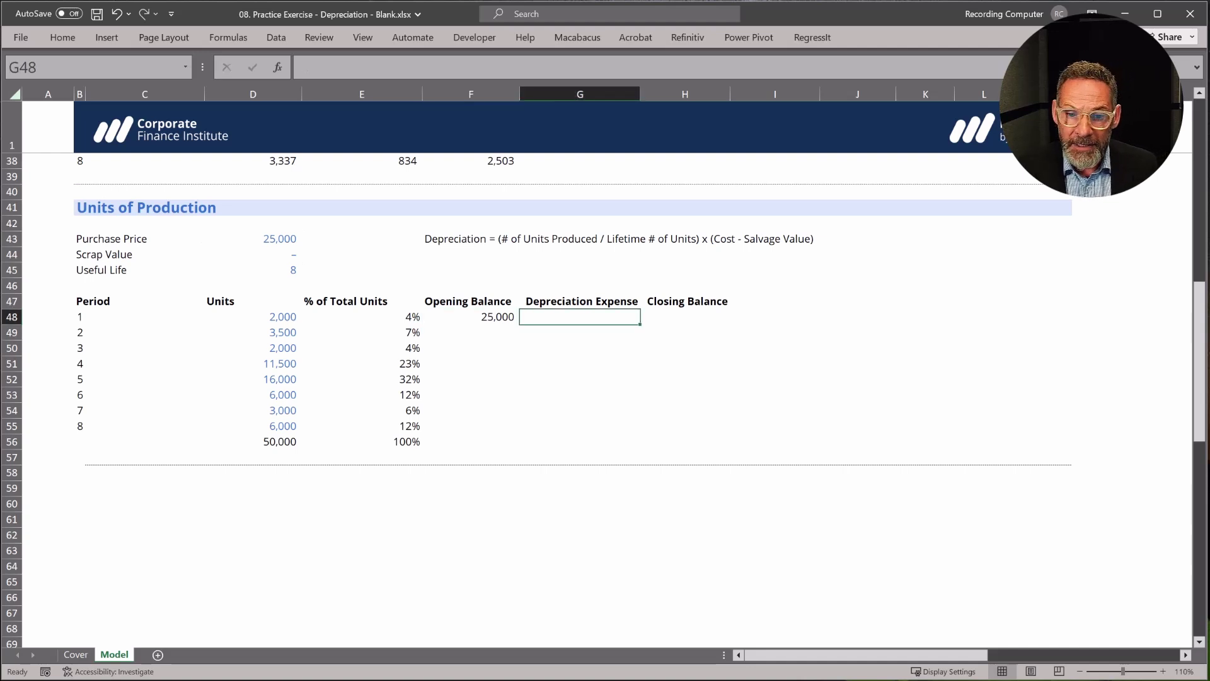
type("+")
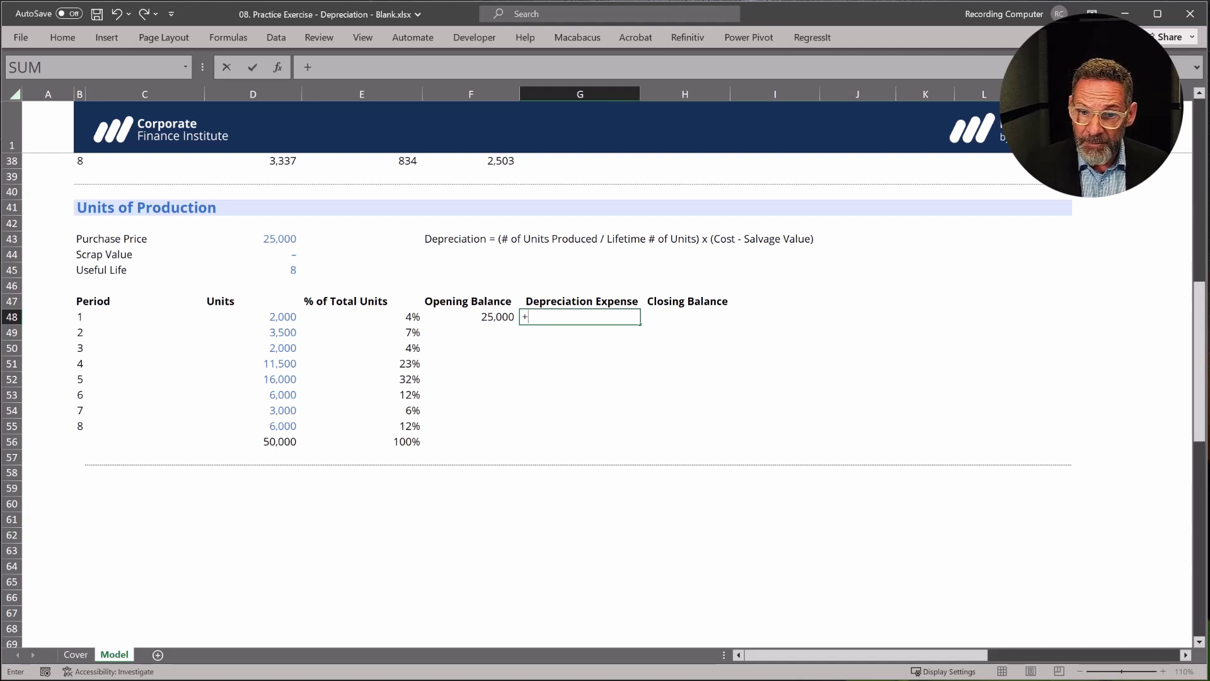
key("Left")
key("Left")
key("Left")
key("Right")
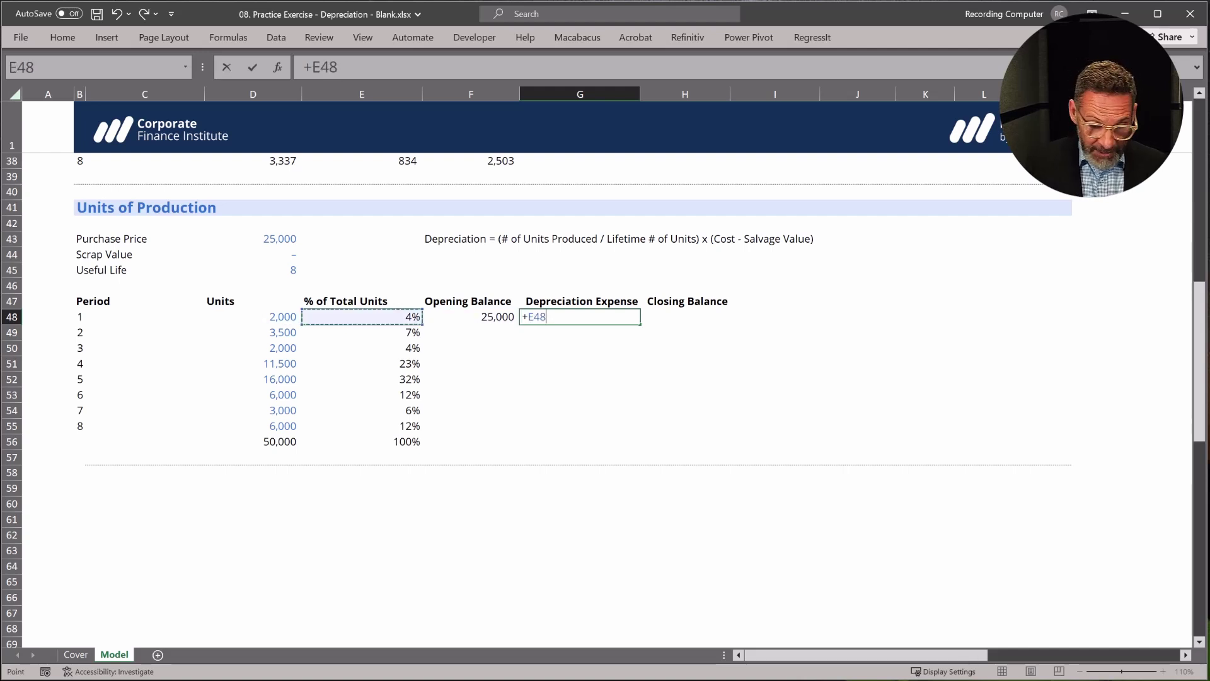
type("*(")
key("Up")
key("Up")
key("Up")
key("Up")
key("Left")
key("Left")
key("Up")
key("Left")
key("F4")
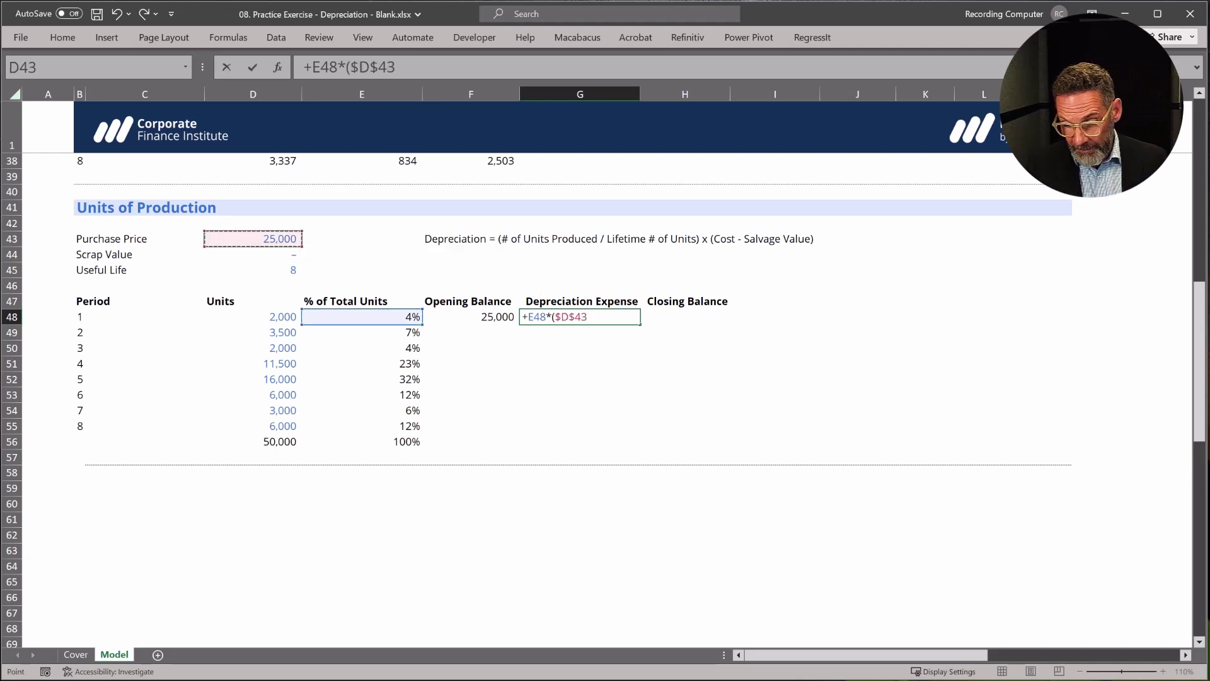
type("-")
key("Up")
key("Up")
key("Up")
key("Left")
key("Left")
key("Left")
key("Up")
key("F4")
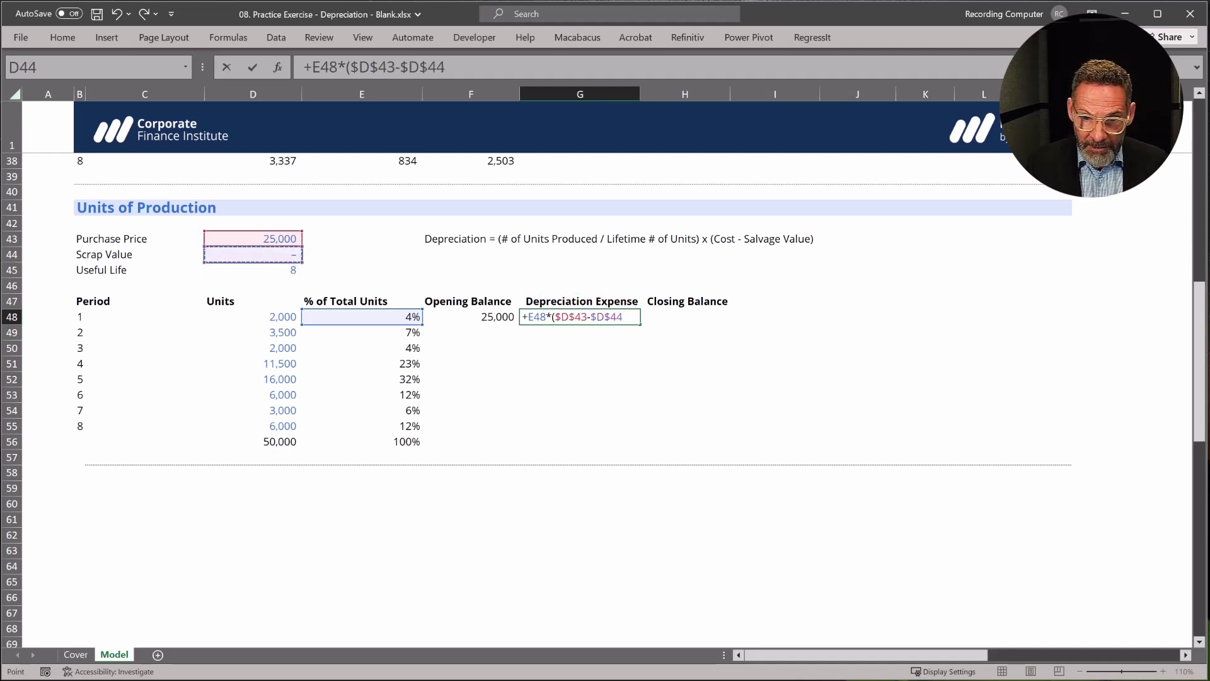
type(")")
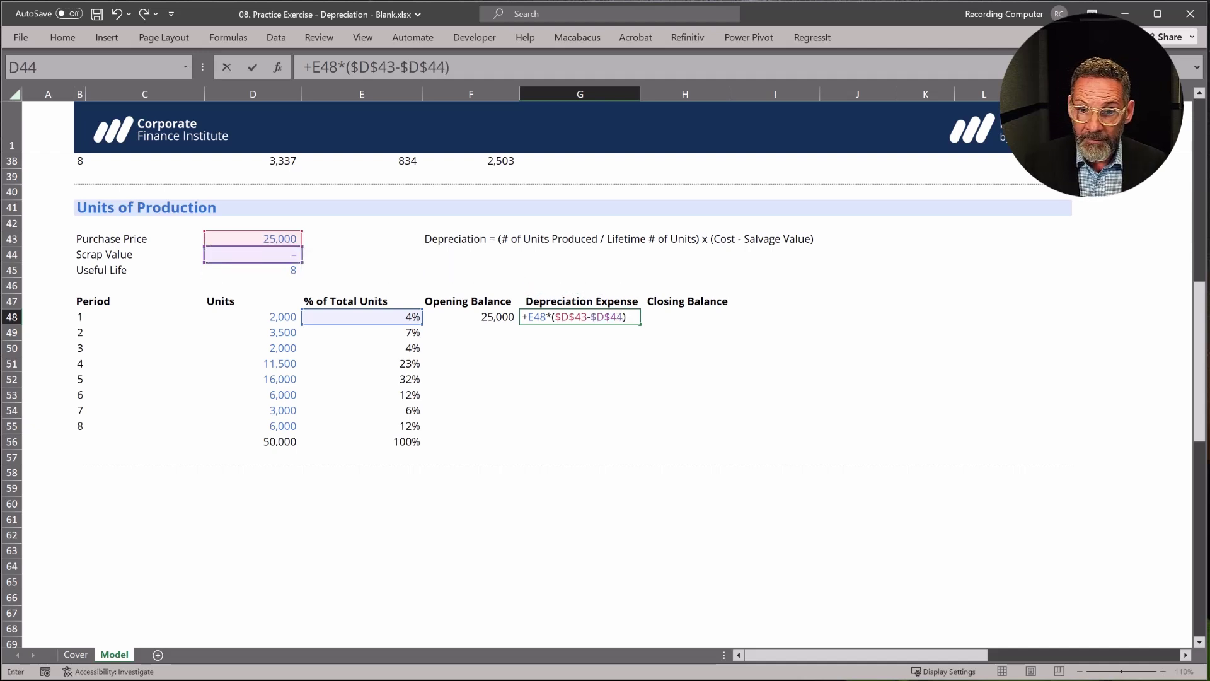
key("Return")
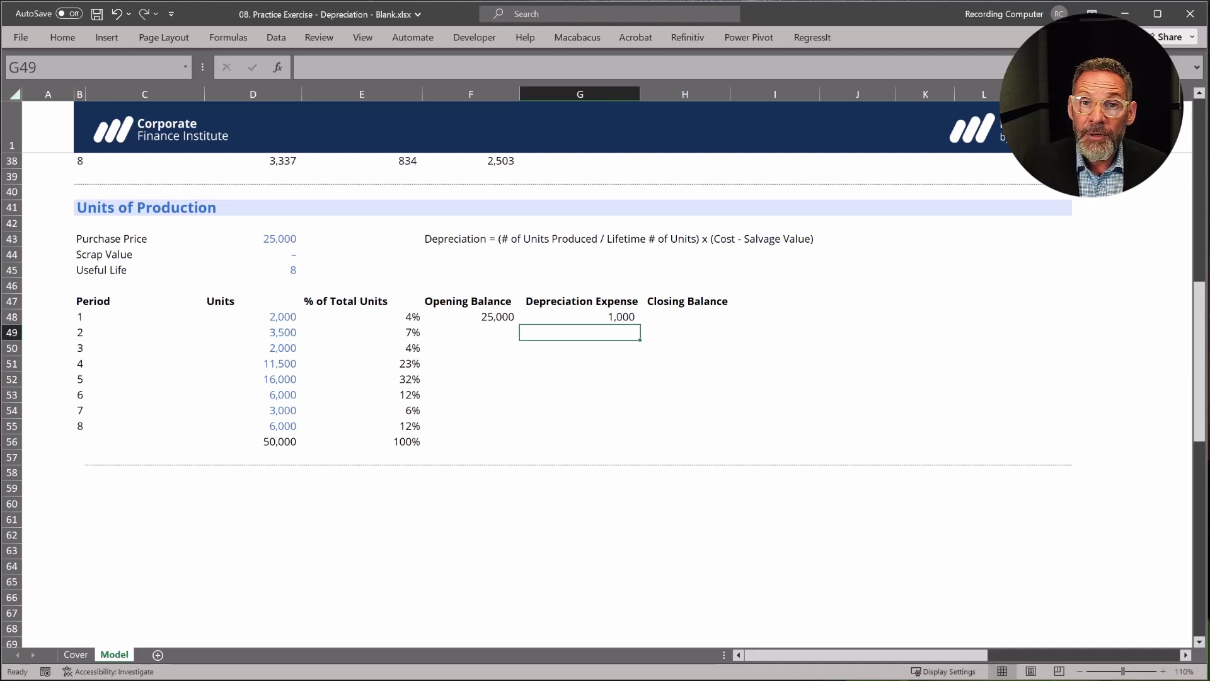
Calculate the period 1 closing balance in H48 as opening balance less depreciation expense, +F48-G48
key("Up")
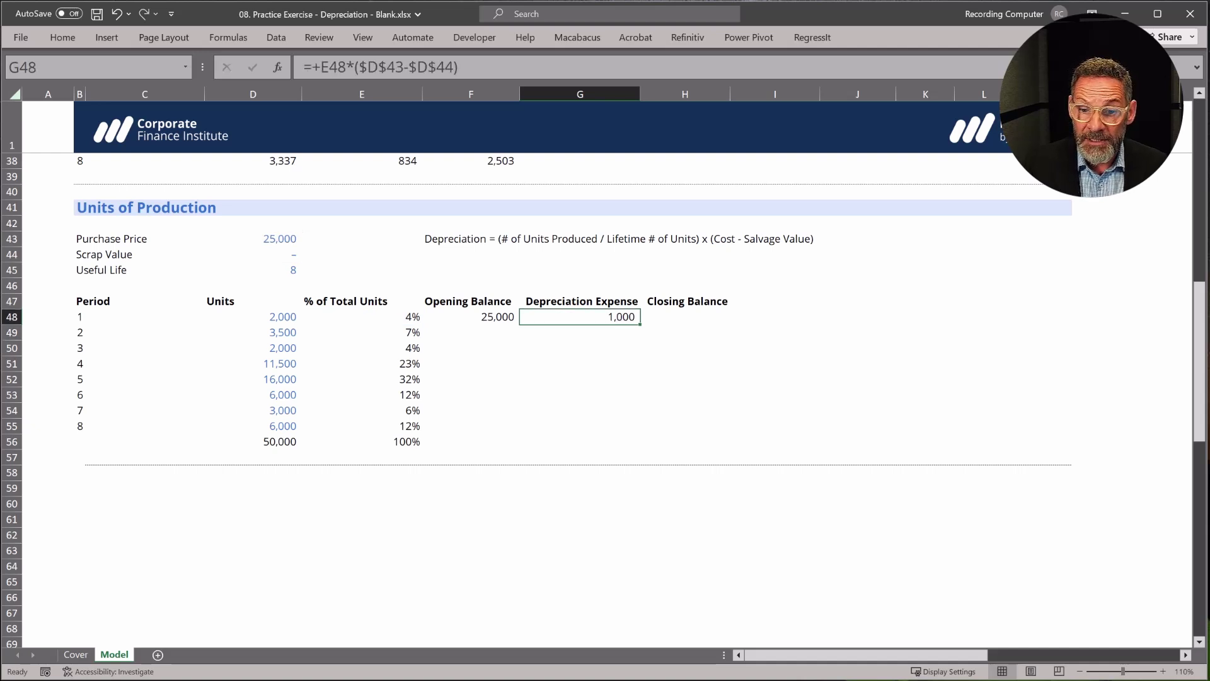
key("Right")
type("+")
key("Left")
key("Left")
type("-")
key("Left")
key("Return")
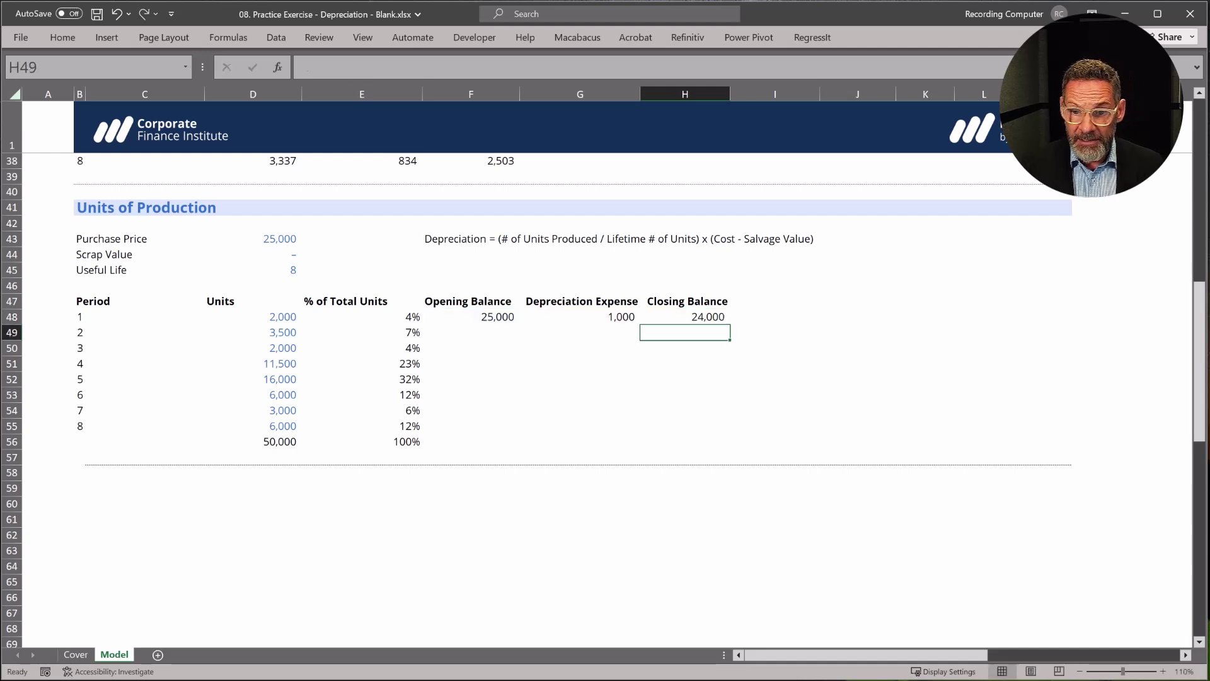
Link the period 2 opening balance in F49 to the period 1 closing balance in H48
key("Left")
key("Left")
type("+")
key("Up")
key("Right")
key("Right")
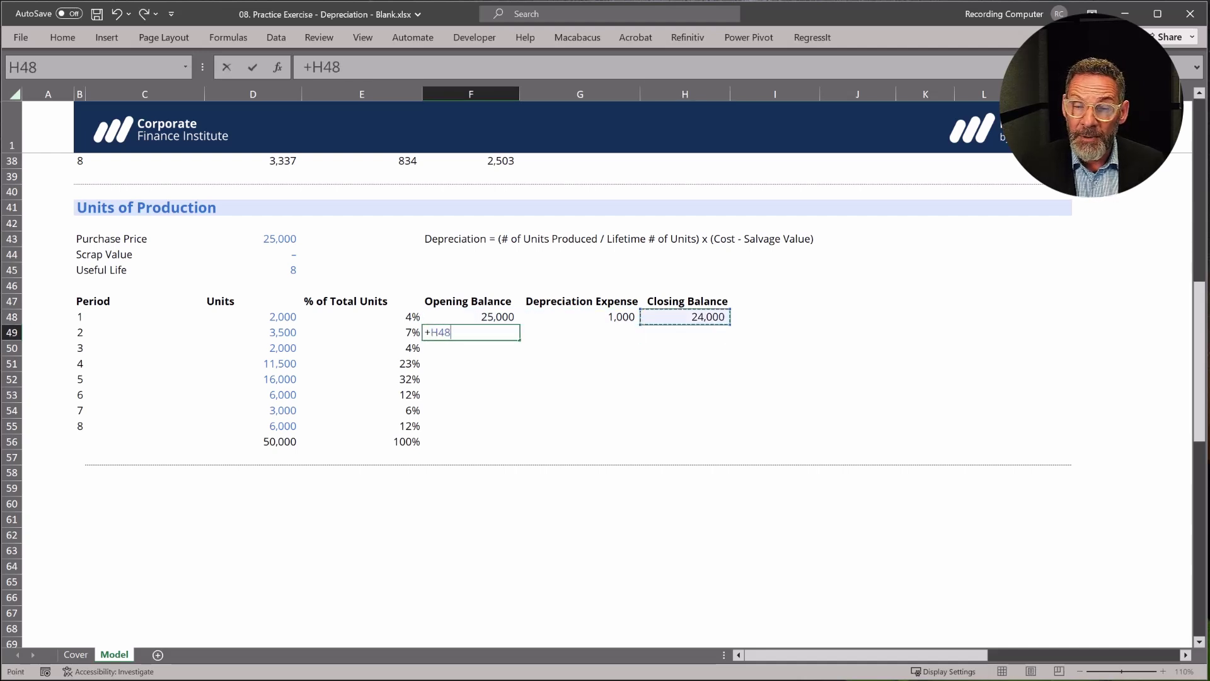
key("Return")
Fill the depreciation expense formula from G48 down to period 2 in G49
key("Up")
key("Right")
key("Up")
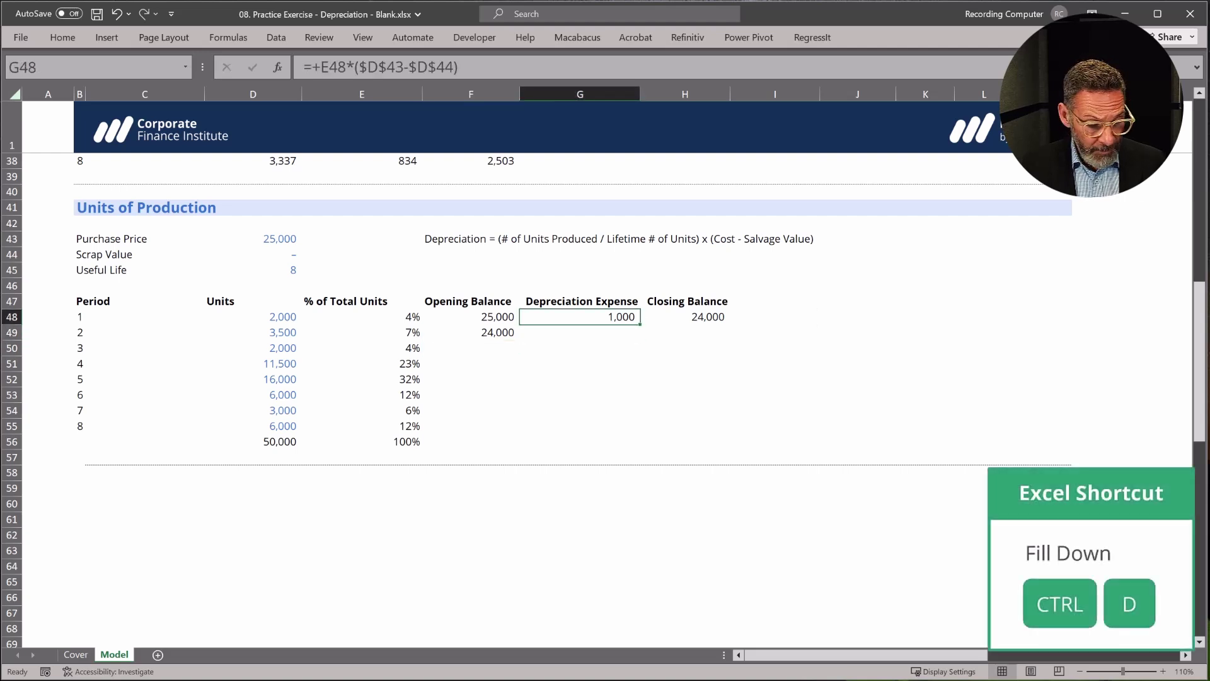
key("shift+Down")
key("ctrl+d")
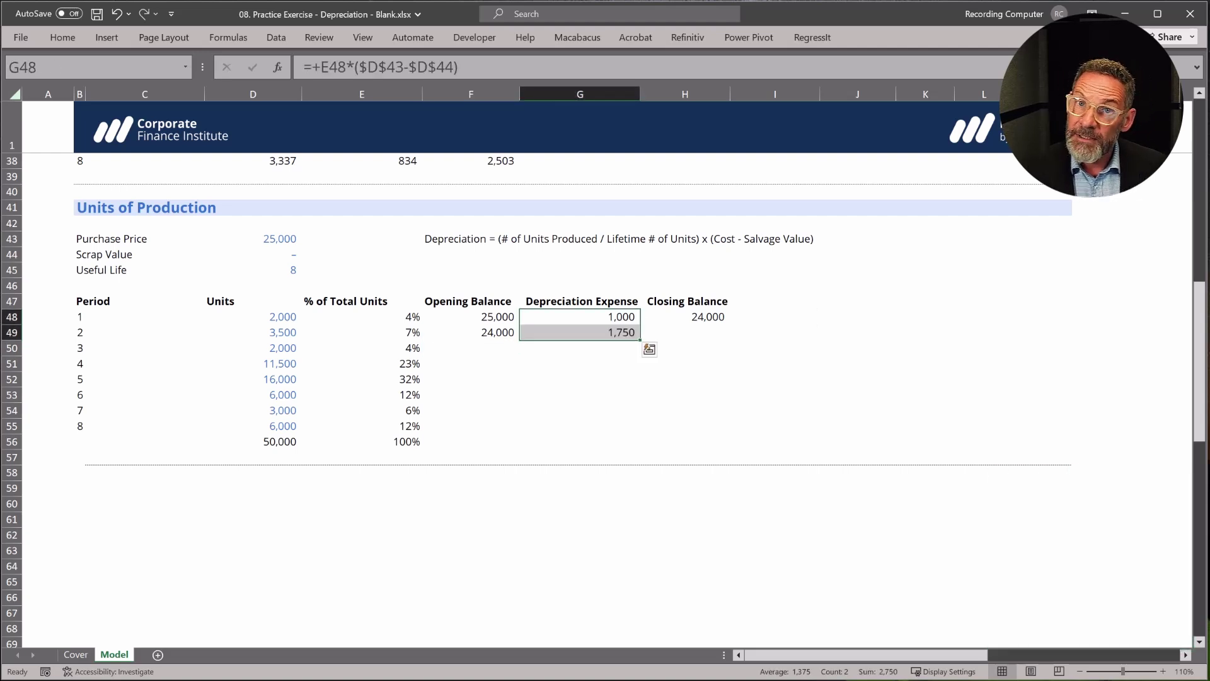
Check the period 2 percentage in E49 and fill the closing balance formula from H48 down to H49
key("Left")
key("Left")
key("Down")
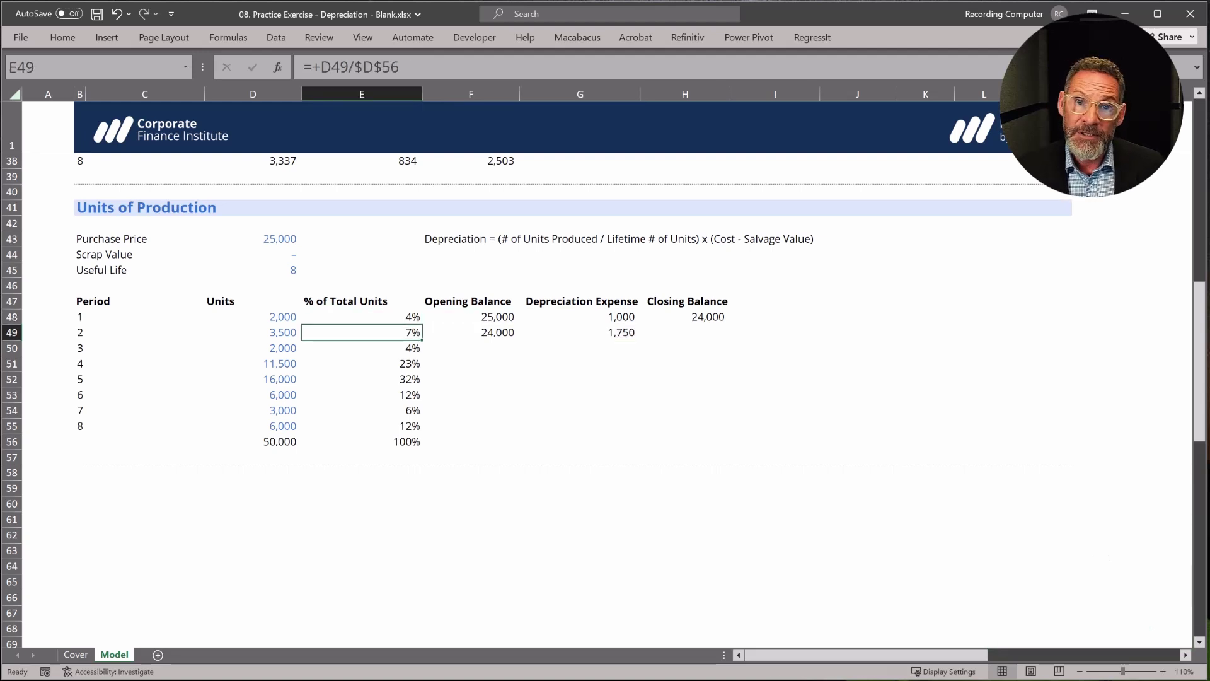
key("Right")
key("Right")
key("Right")
key("Up")
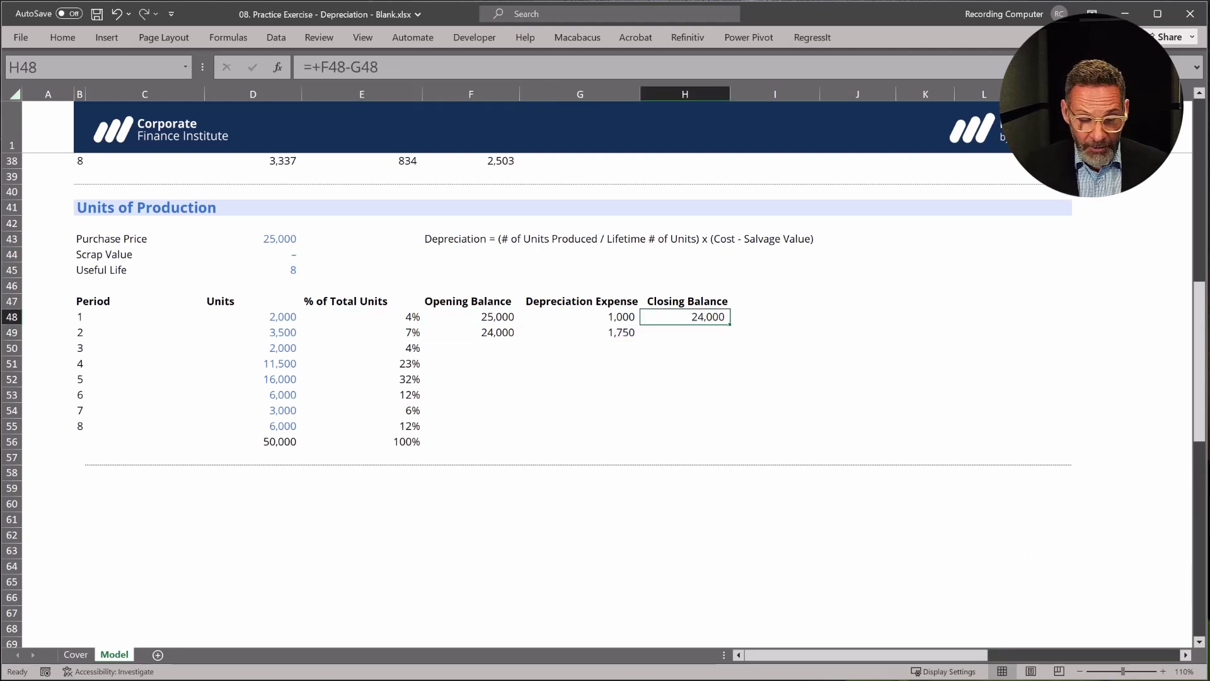
key("shift+Down")
type("`")
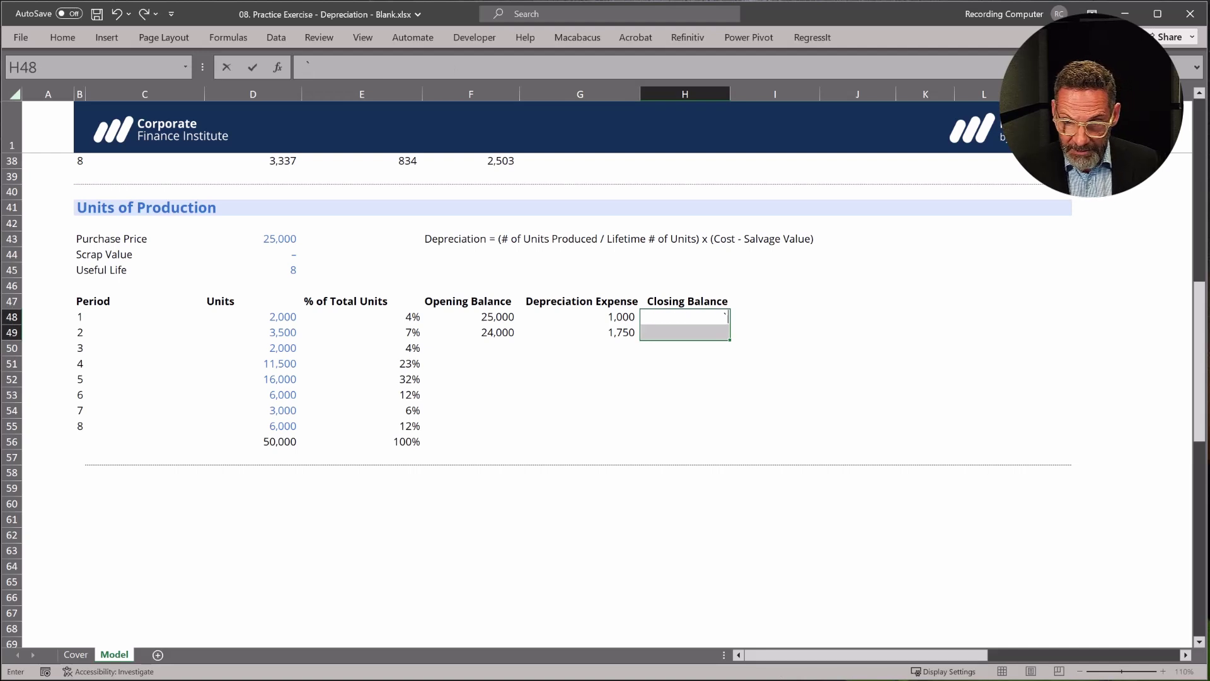
key("Escape")
key("ctrl+d")
Fill the period 2 formulas in F49:H49 down through period 8 in row 55
key("Down")
key("Left")
key("Left")
key("shift+Right")
key("shift+Right")
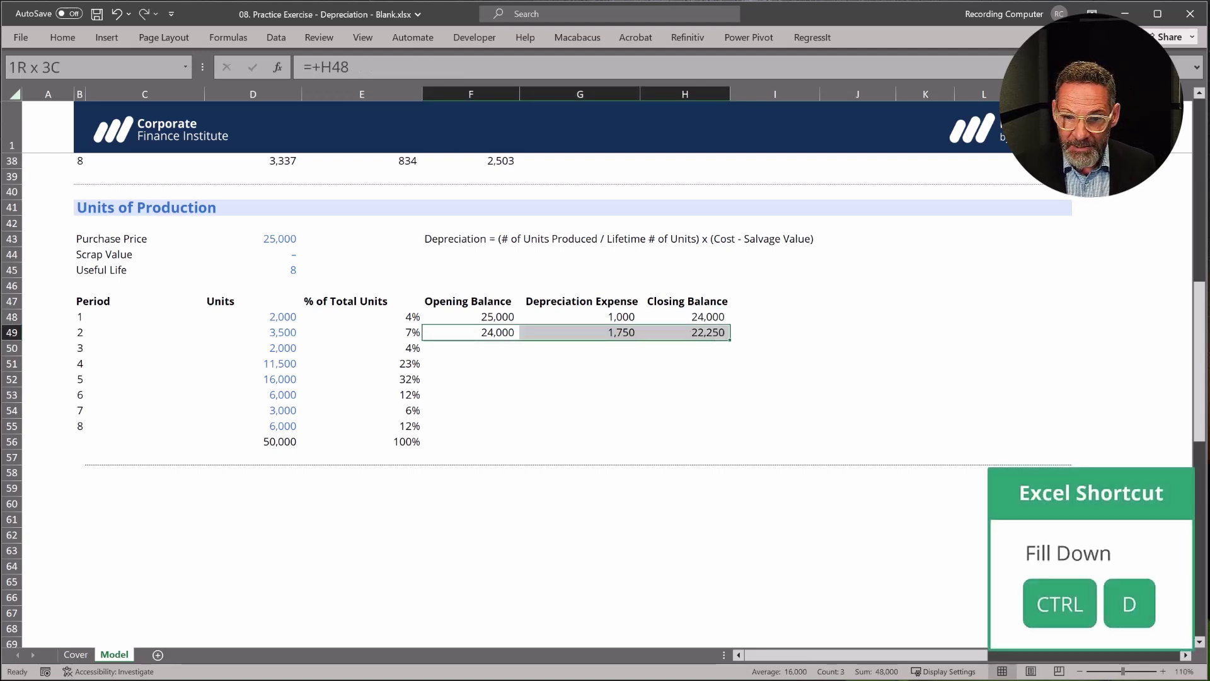
key("shift+Down")
key("shift+Down")
key("shift+Down")
key("shift+Down")
key("shift+Down")
key("shift+Down")
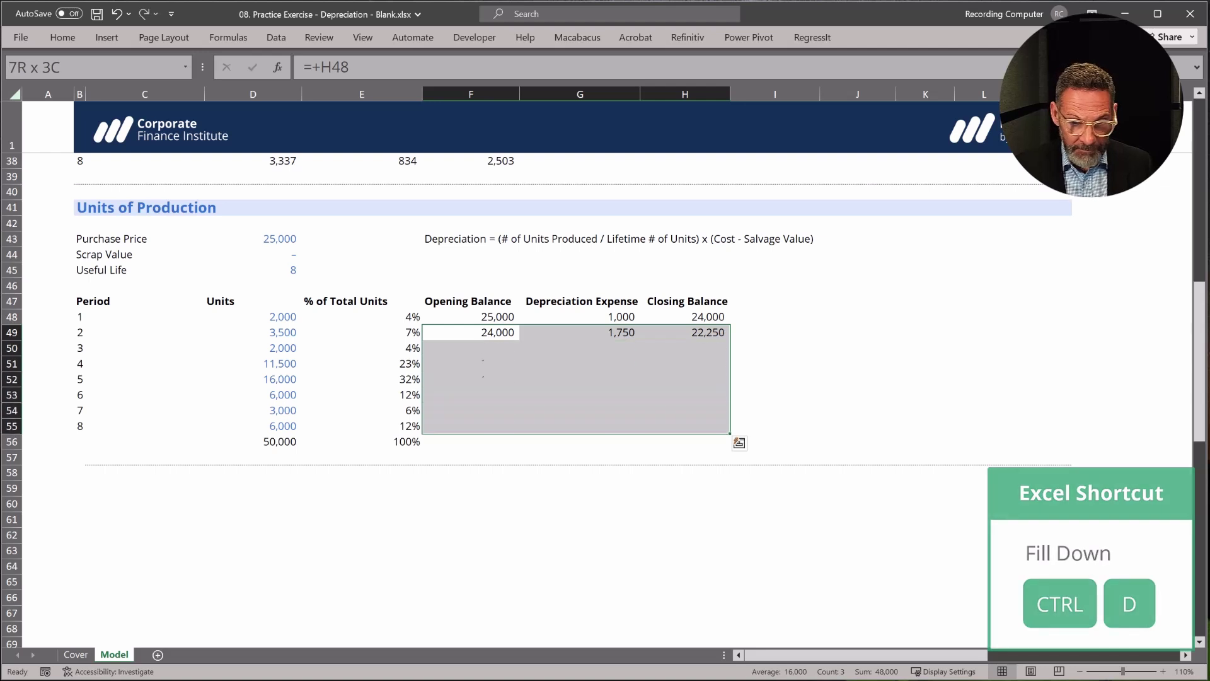
key("ctrl+d")
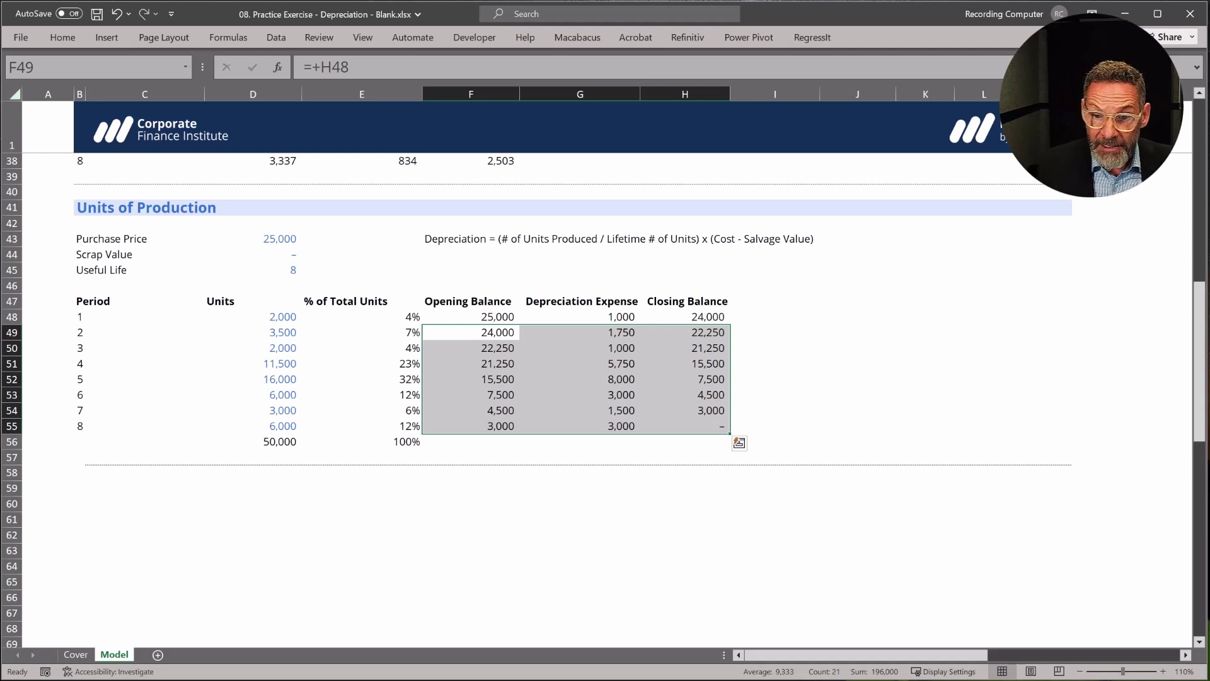
Set the Units of Production scrap value in D44 to 5,000 and check its effect on the period 8 closing balance in H55
left_click(685, 411)
left_click(685, 426)
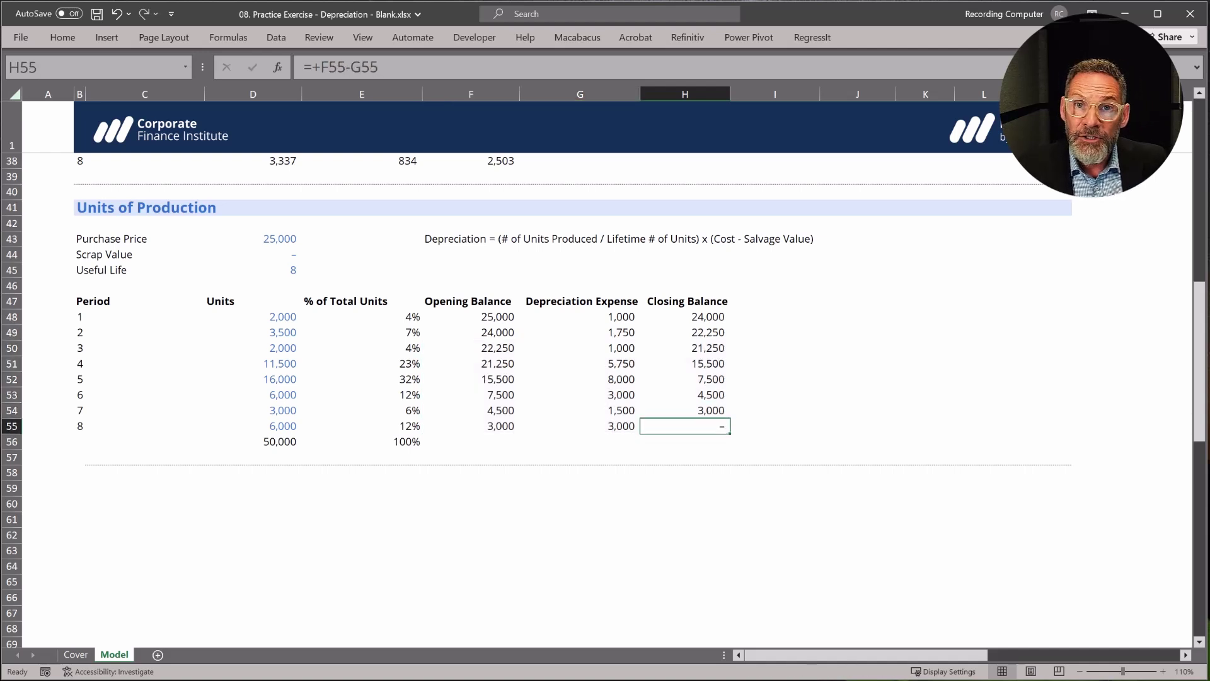
key("Up")
key("Up")
key("Up")
key("Up")
key("Up")
key("Up")
key("Up")
key("Up")
key("Up")
key("Up")
key("Up")
key("Up")
key("Up")
key("Up")
key("Left")
key("Left")
key("Left")
key("Left")
key("Down")
key("Down")
key("Down")
type("5000")
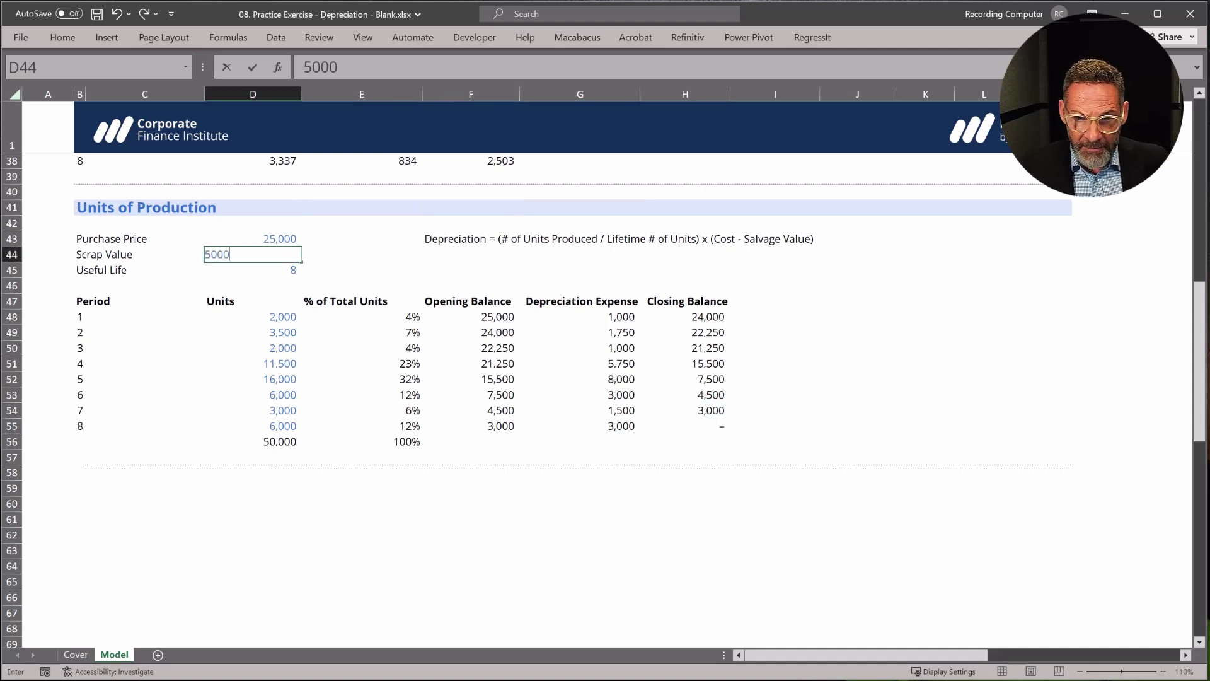
key("Return")
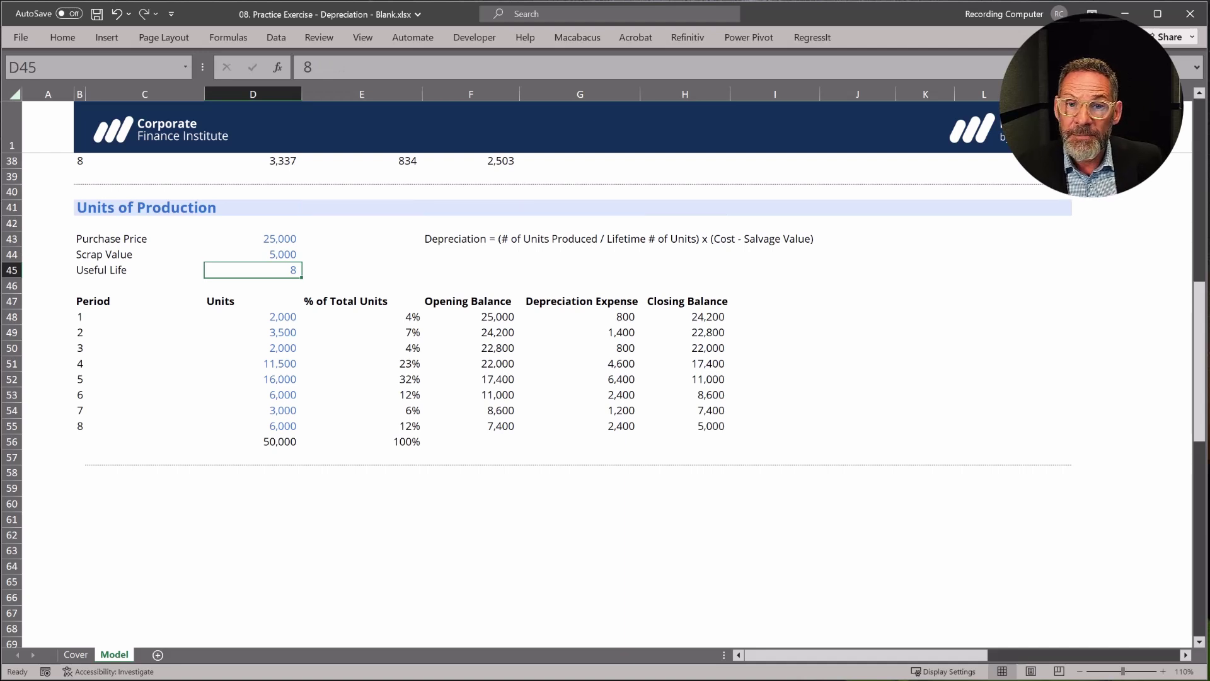
left_click(685, 441)
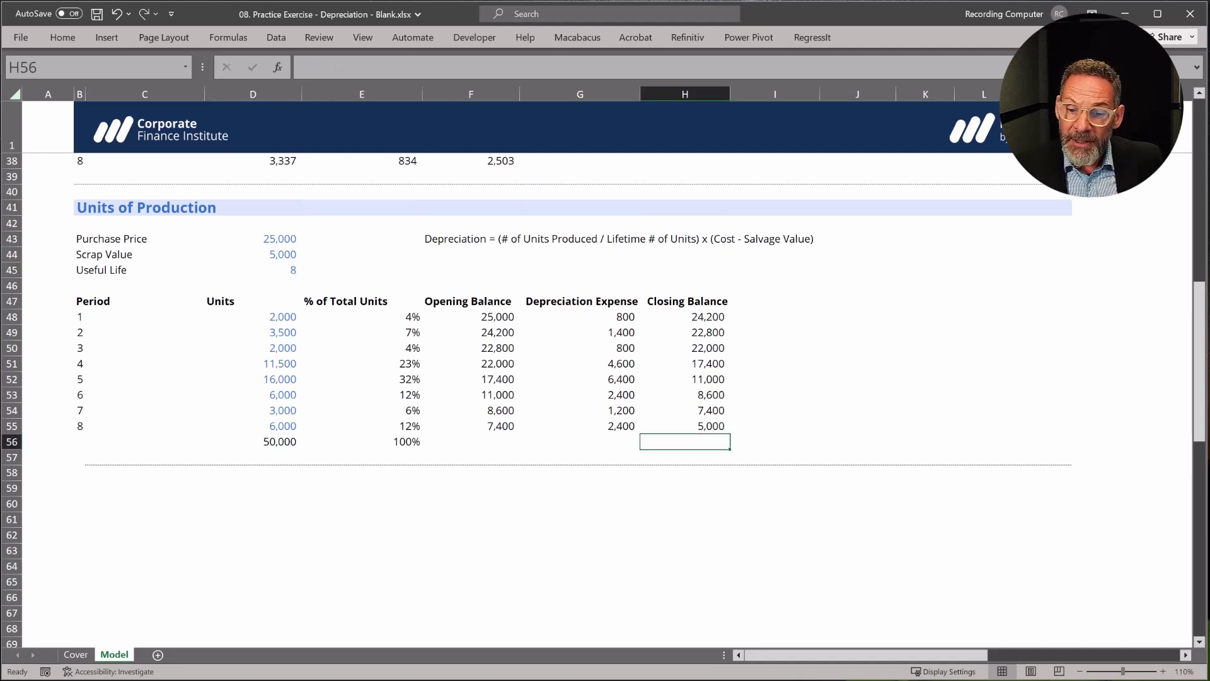
left_click(686, 426)
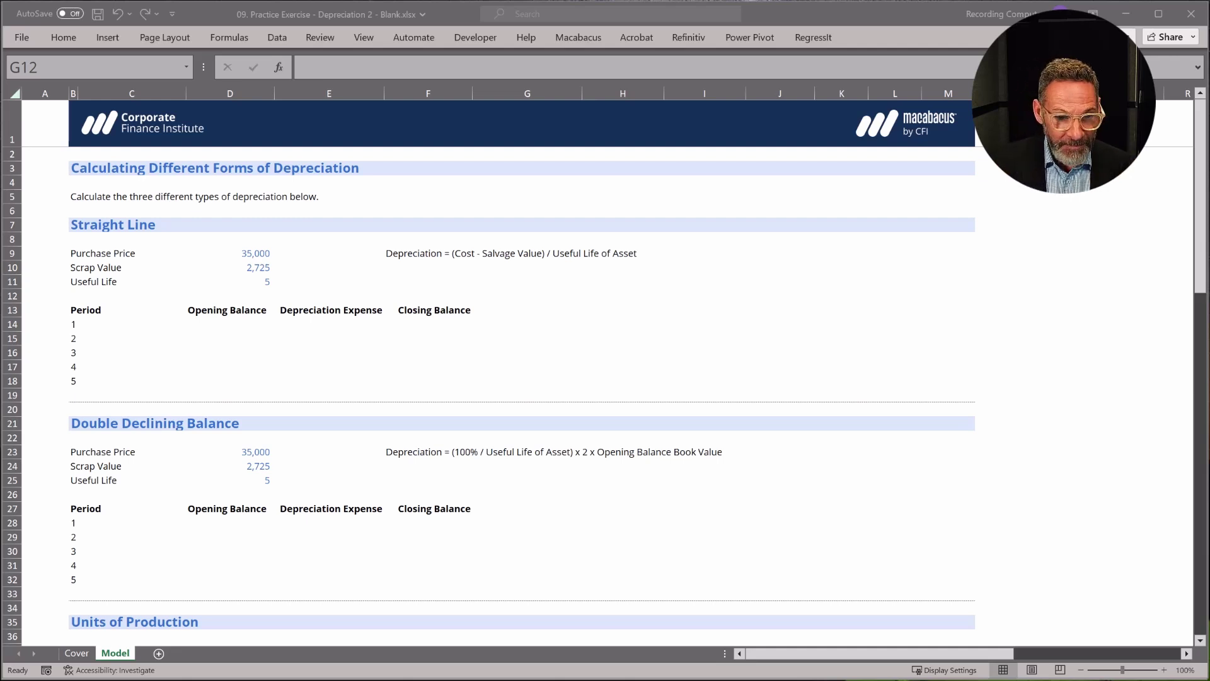
In the Depreciation 2 practice workbook, link the Straight Line period 1 opening balance in D14 to the purchase price in D9
left_click(230, 339)
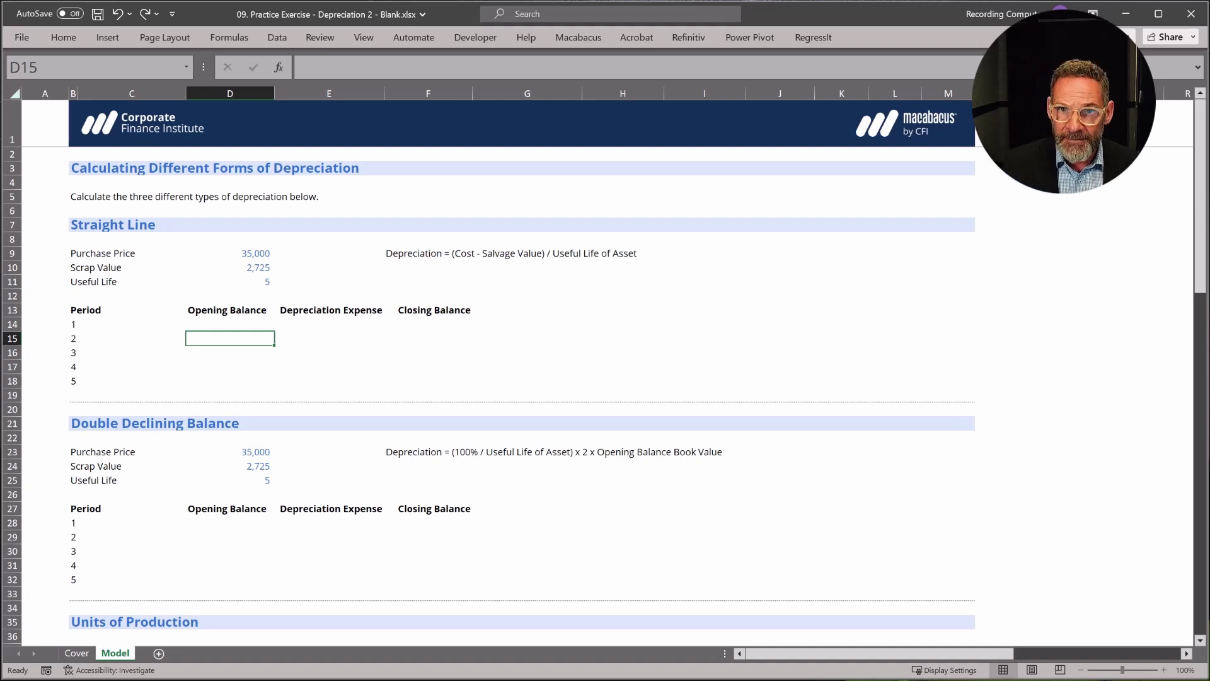
left_click(230, 324)
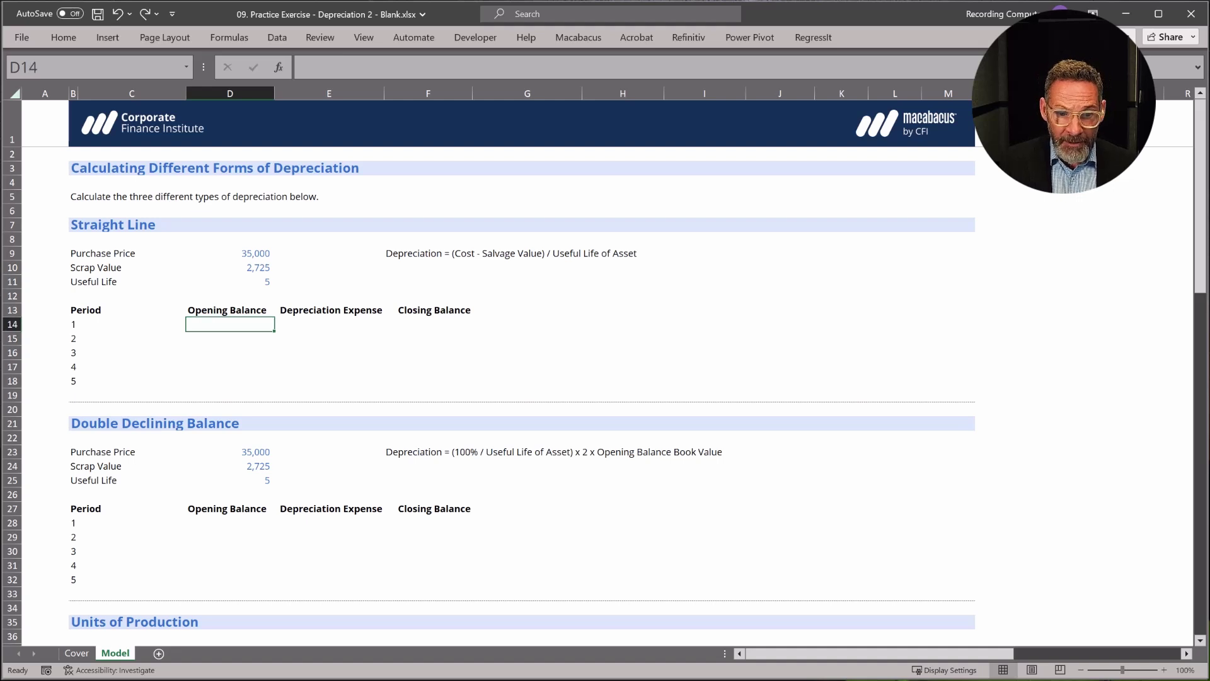
type("+")
key("Up")
key("Up")
key("Up")
key("Up")
key("Up")
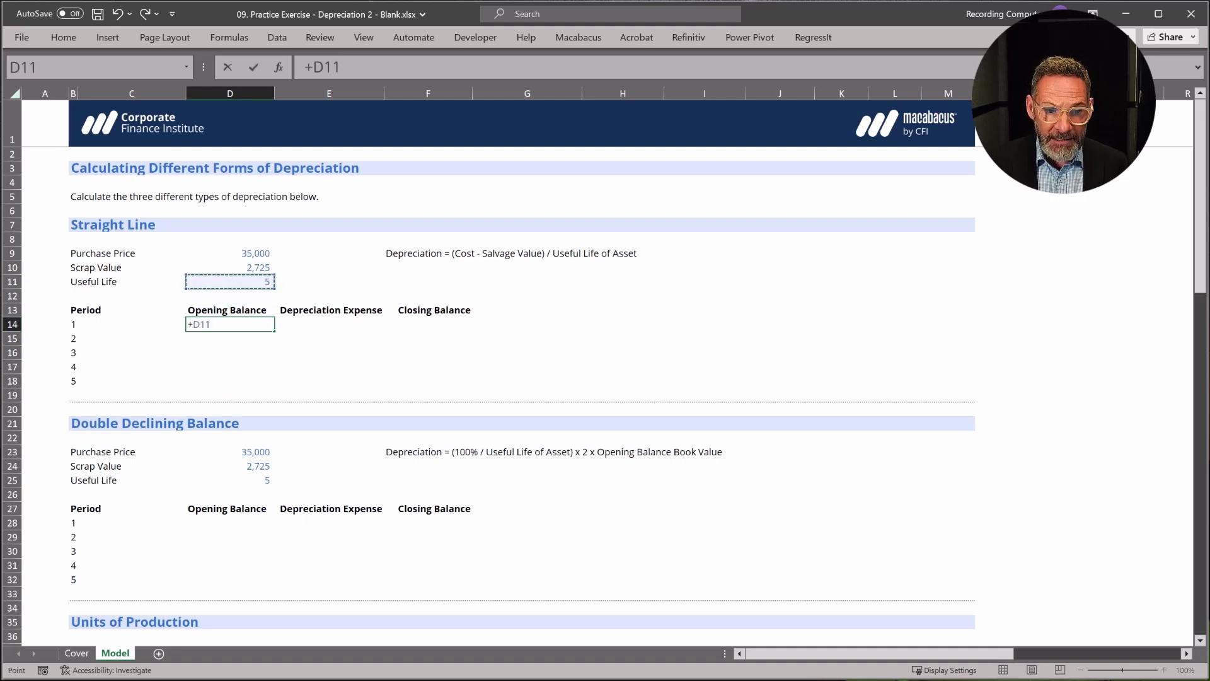
key("Return")
Enter the Straight Line period 1 depreciation expense in E14 as =($D$9-$D$10)/$D$11, using absolute references
left_click(329, 324)
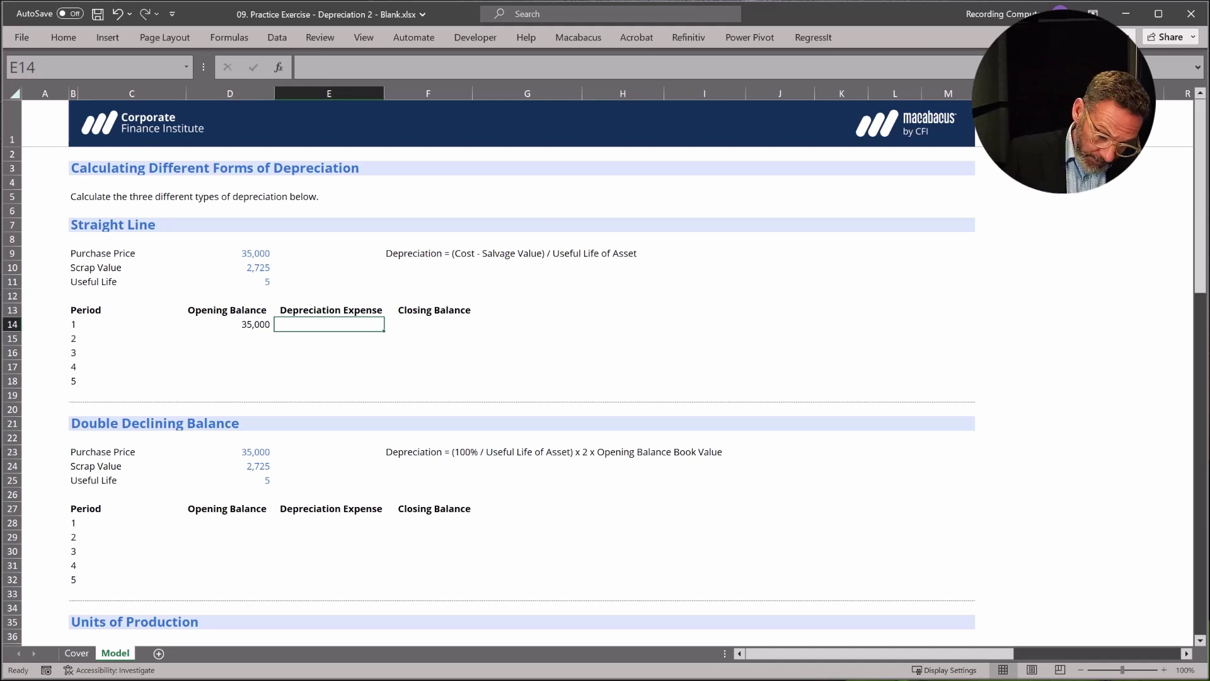
type("=(")
key("Up")
key("Up")
key("Up")
key("Up")
key("Up")
key("Left")
key("F4")
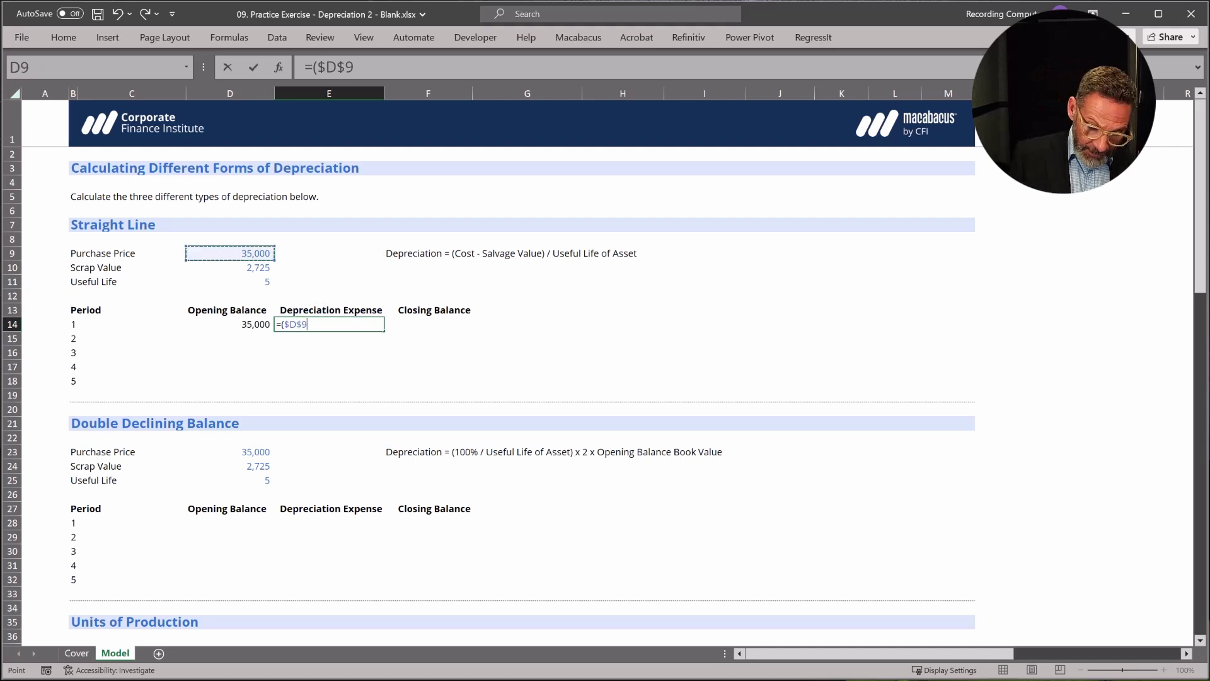
type("-")
key("Up")
key("Up")
key("Up")
key("Up")
key("Left")
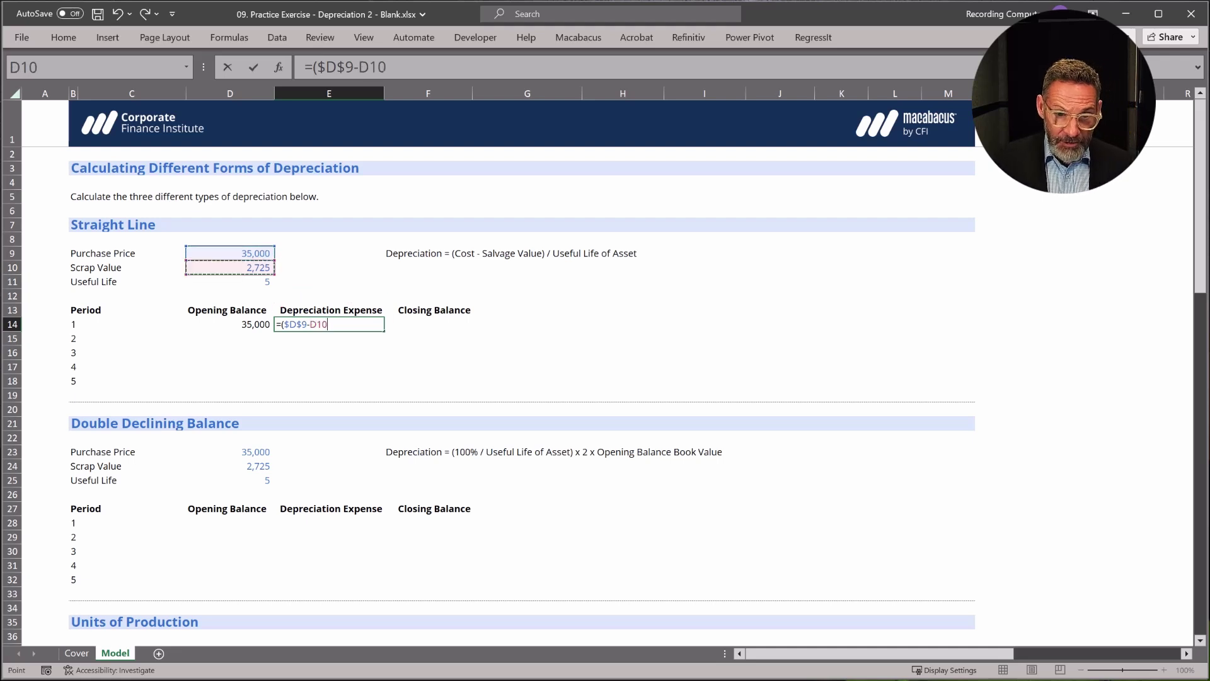
key("F4")
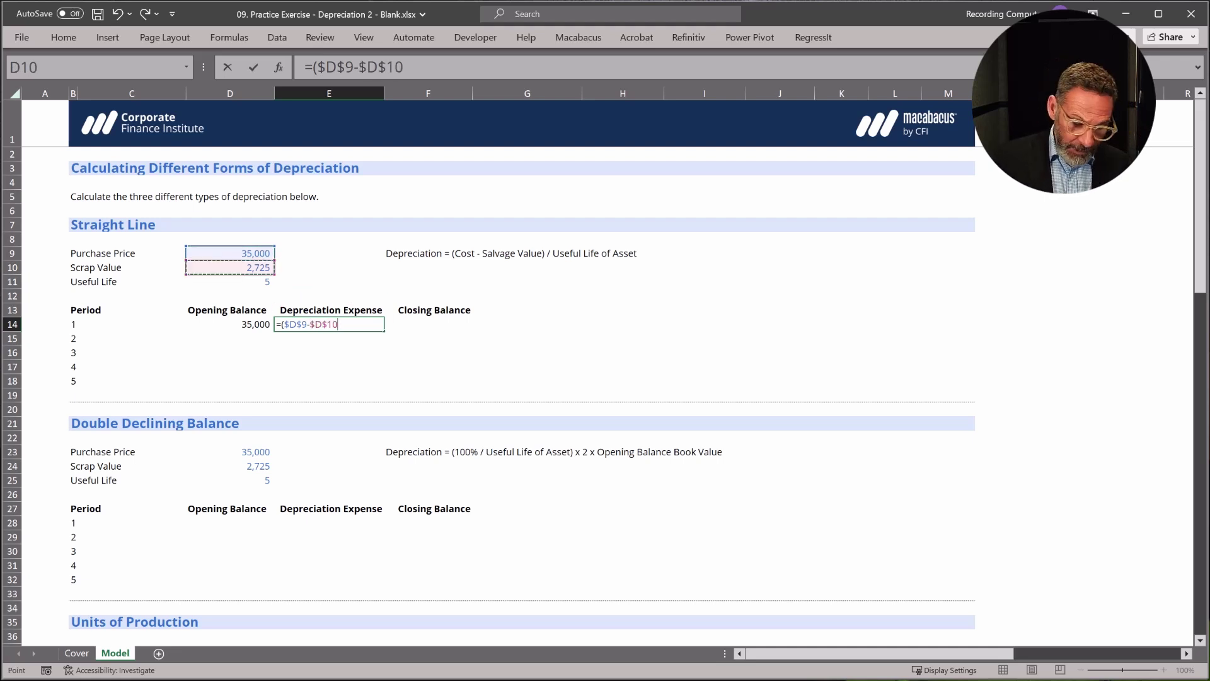
type(")")
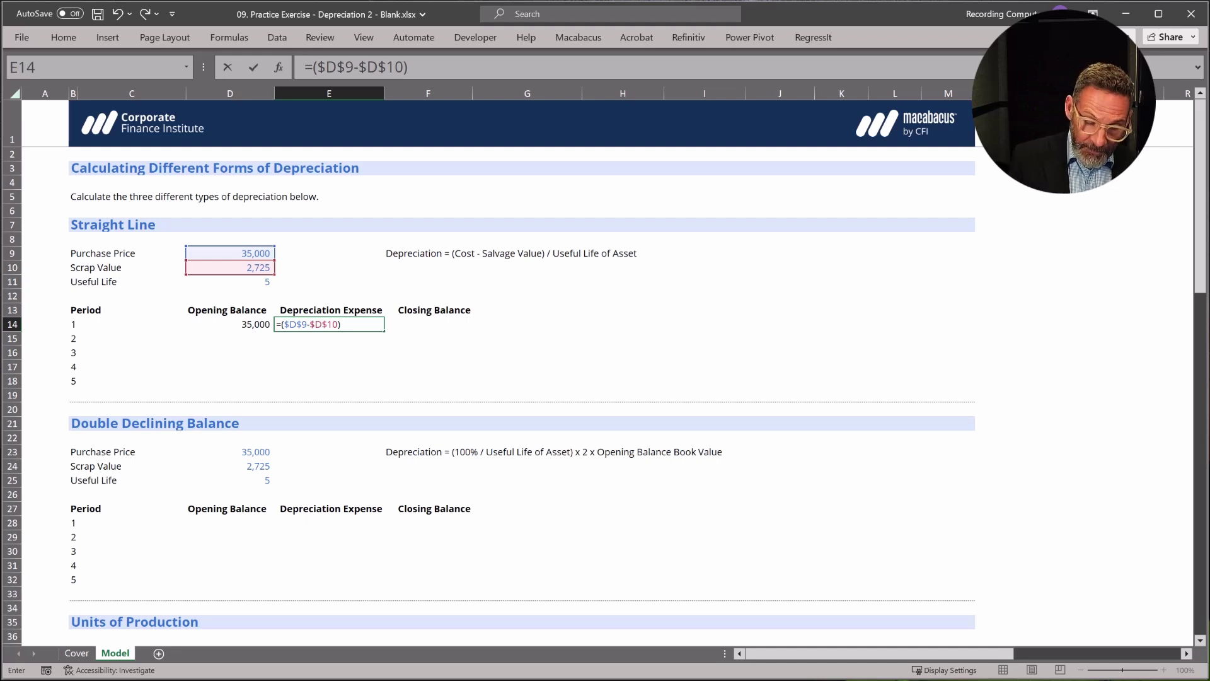
type("/")
key("Up")
key("Up")
key("Up")
key("Left")
key("F4")
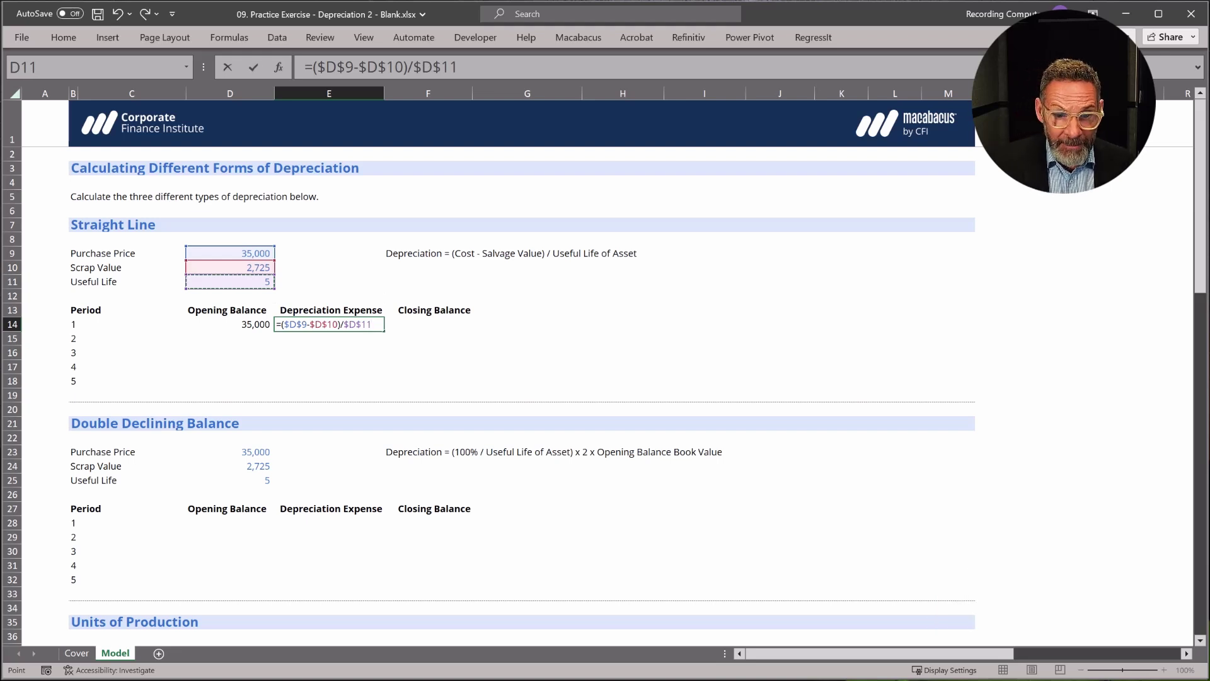
key("Return")
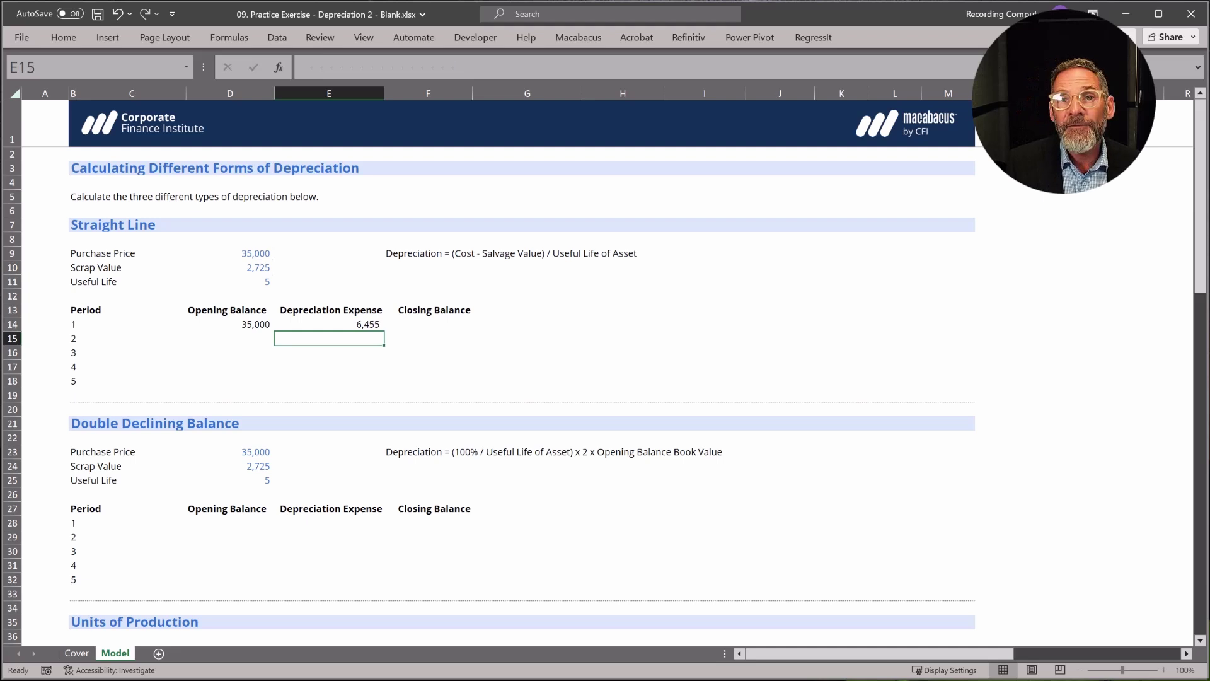
Calculate the Straight Line period 1 closing balance in F14 as opening balance D14 minus depreciation expense E14
key("Up")
key("Right")
type("+")
key("Left")
key("Left")
type("-")
key("Left")
key("Return")
Link the Straight Line period 2 opening balance in D15 to the period 1 closing balance in F14
key("Left")
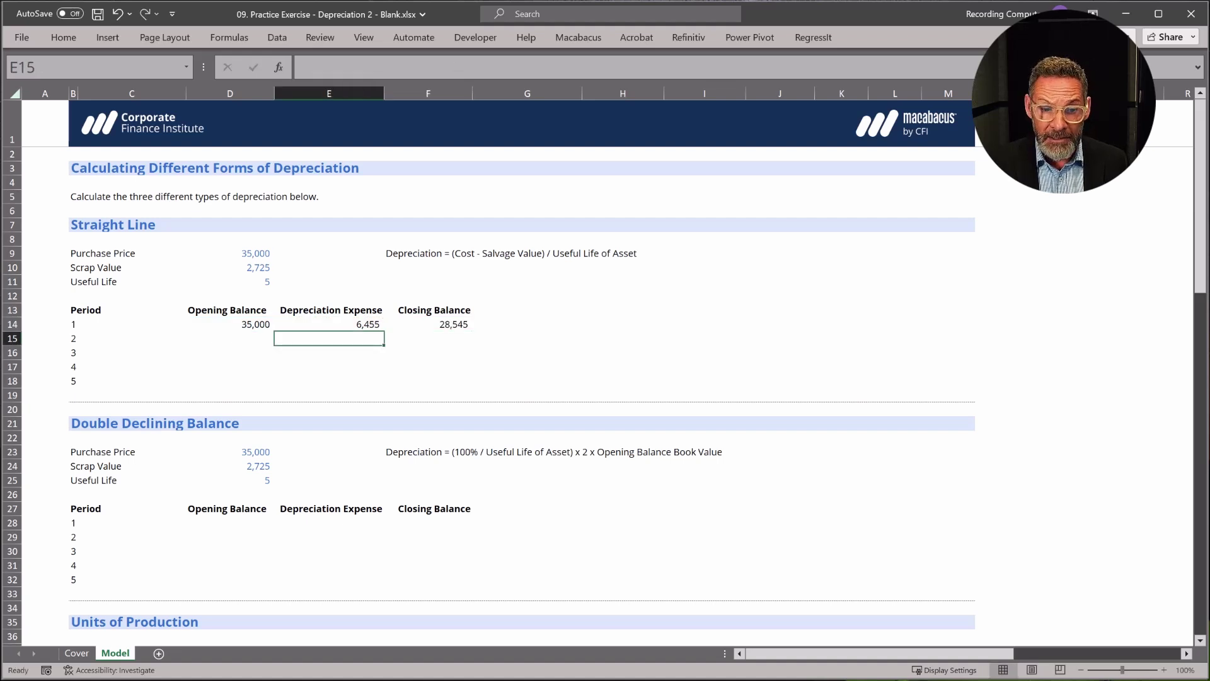
key("Left")
type("+")
key("Up")
key("Right")
key("Right")
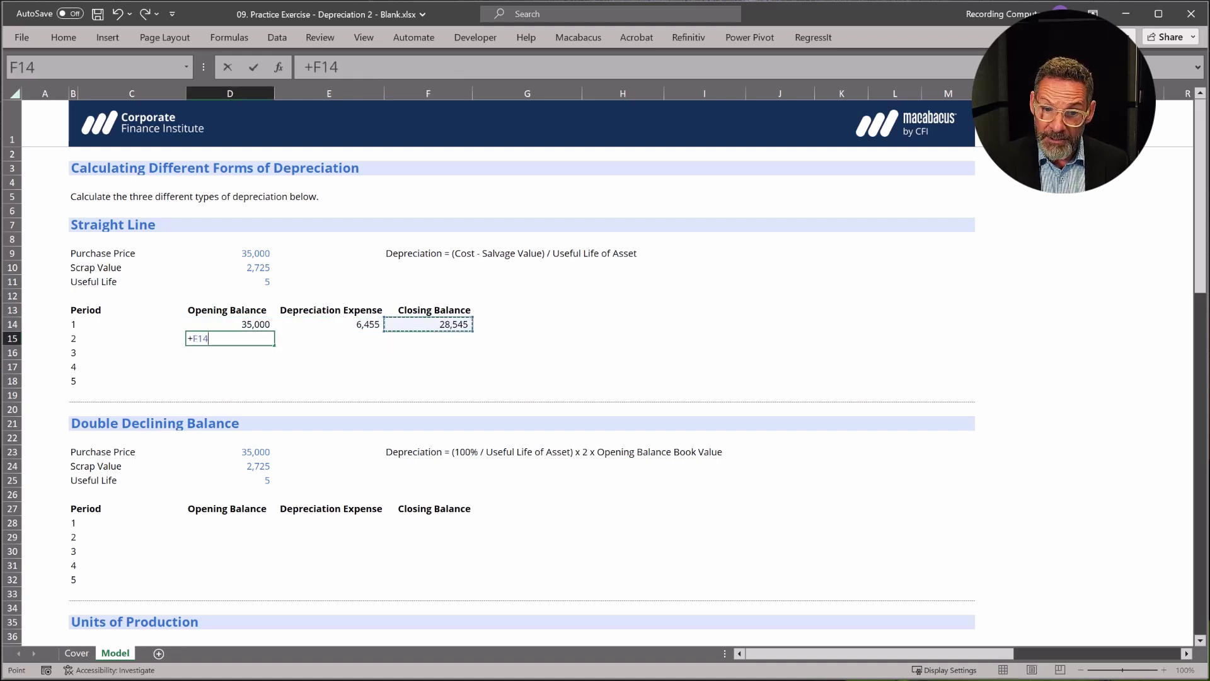
key("Return")
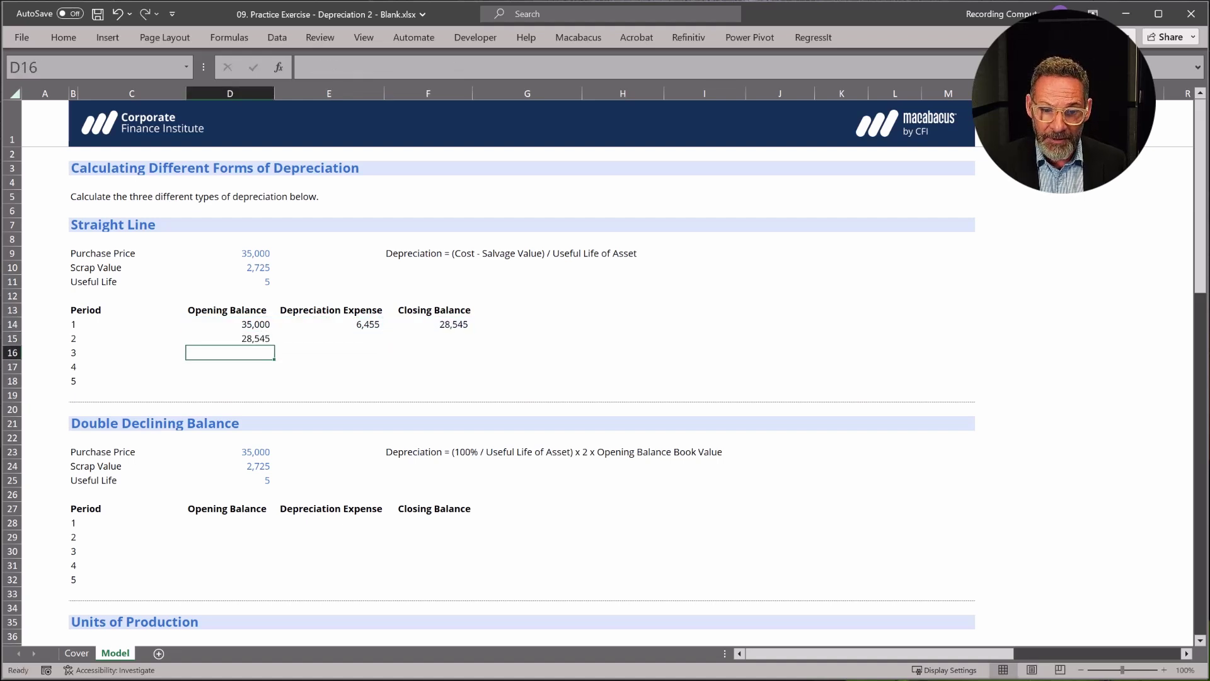
Fill the period 1 depreciation expense and closing balance formulas in E14 and F14 down to row 15
left_click(329, 324)
key("shift+Down")
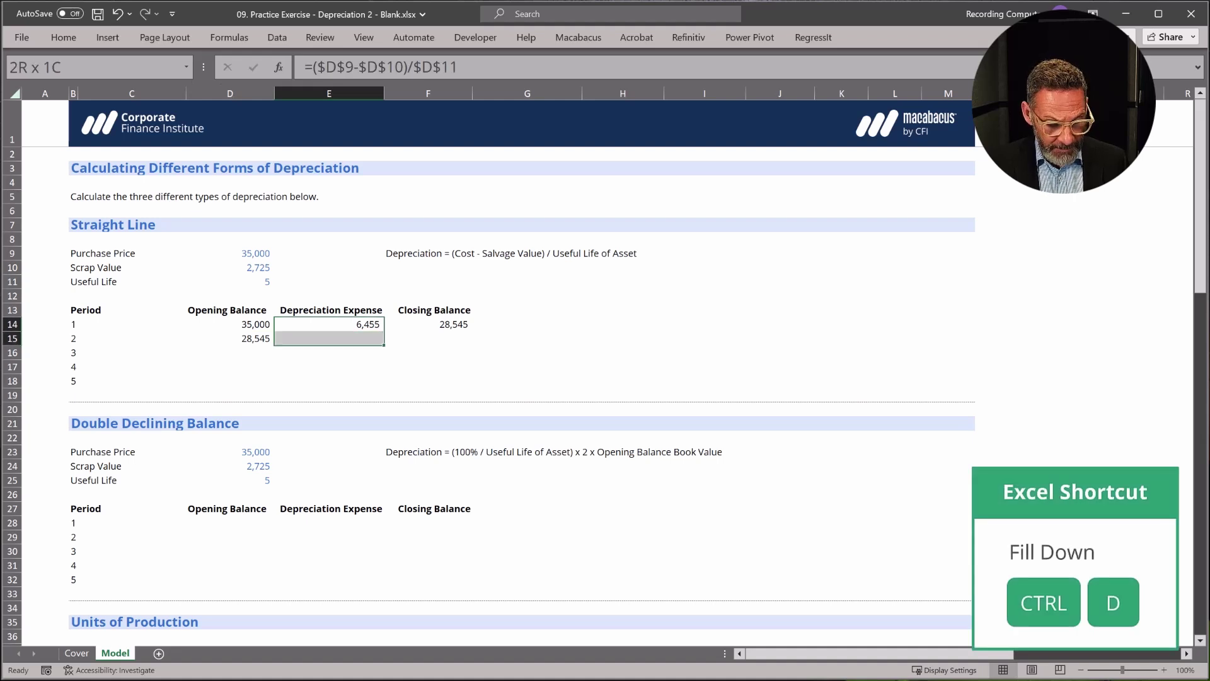
key("ctrl+d")
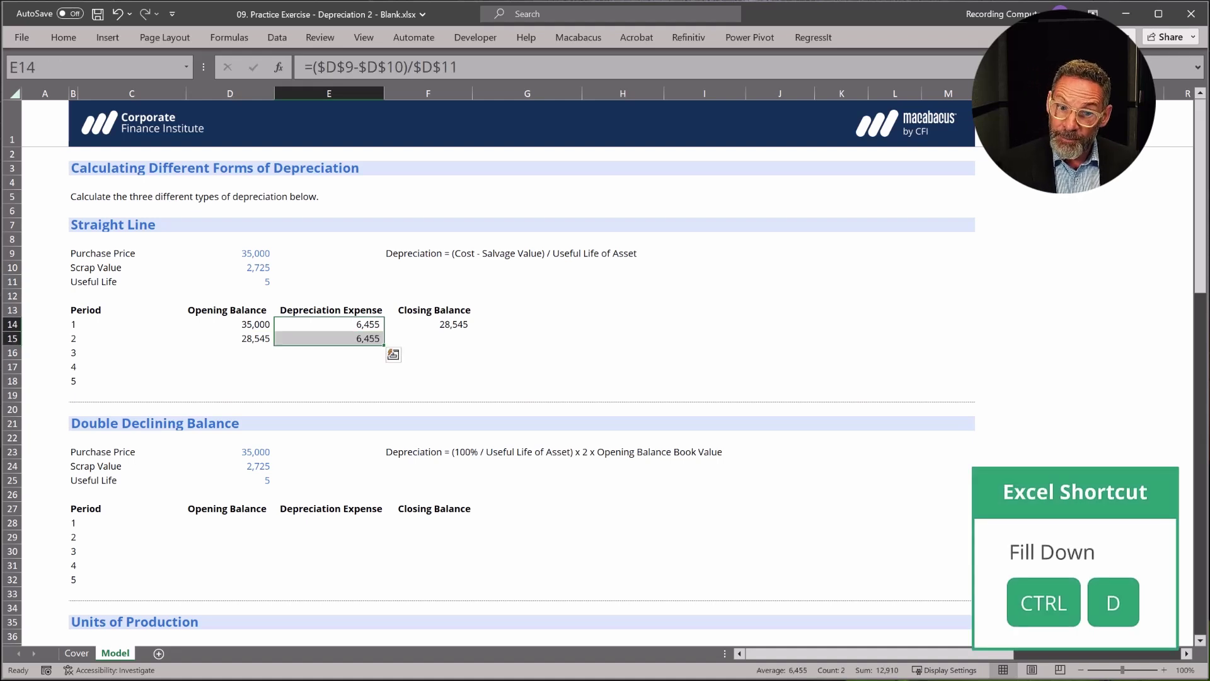
key("Right")
key("shift+Down")
key("ctrl+d")
Fill the period 2 formulas in D15:F15 down through period 5 in row 18 and check the closing balance in F18
key("Left")
key("Left")
key("Down")
key("shift+Right")
key("shift+Right")
key("shift+Down")
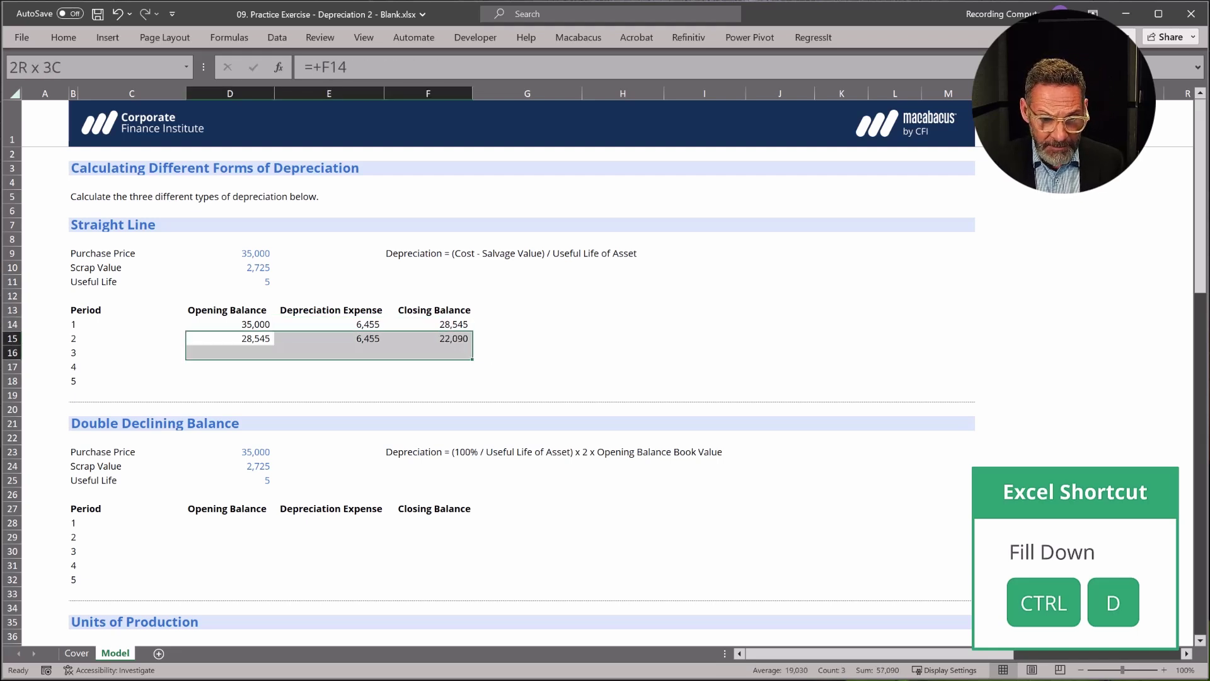
key("shift+Down")
key("shift+Down")
key("ctrl+d")
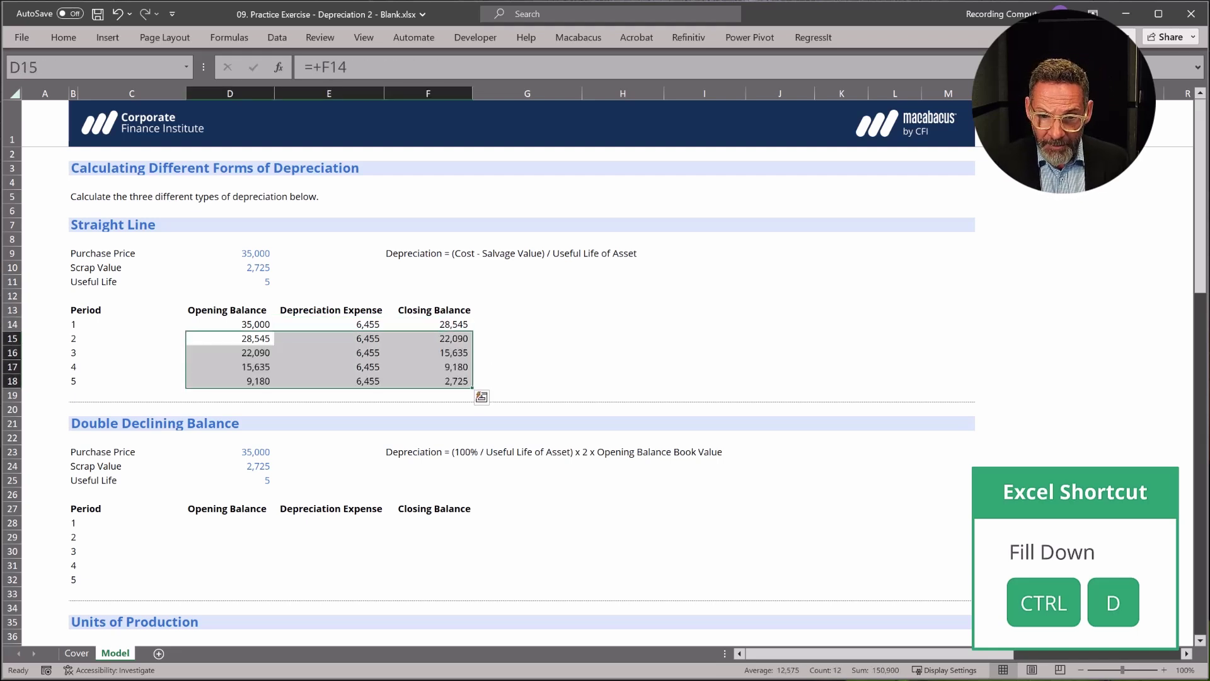
key("Down")
key("Down")
key("Down")
key("Right")
key("Right")
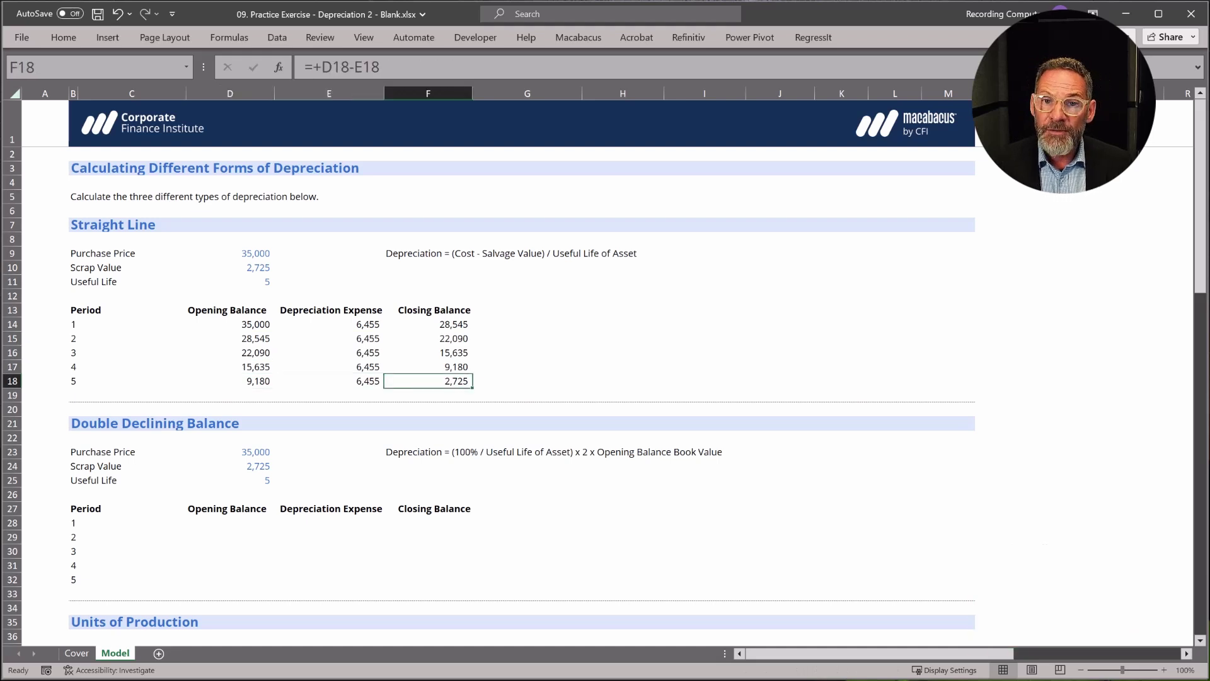
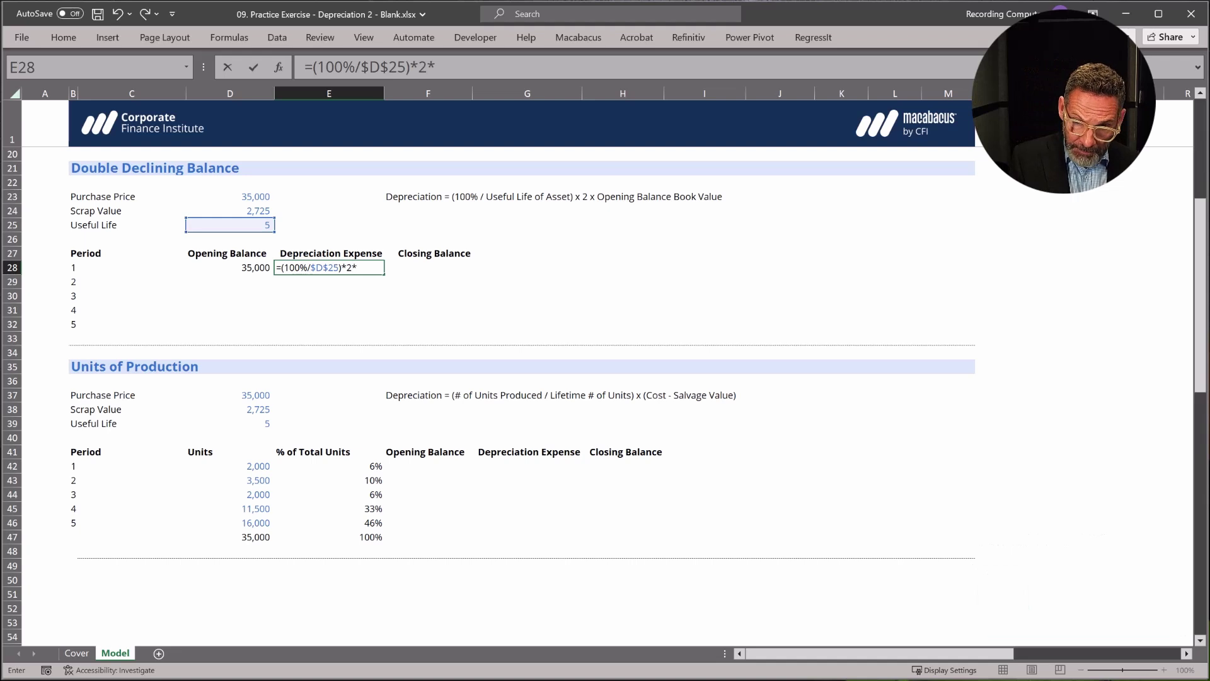
Finish the Double Declining Balance expense in E28 as =(100%/$D$25)*2*D28 and calculate the closing balance in F28 as D28-E28
key("Left")
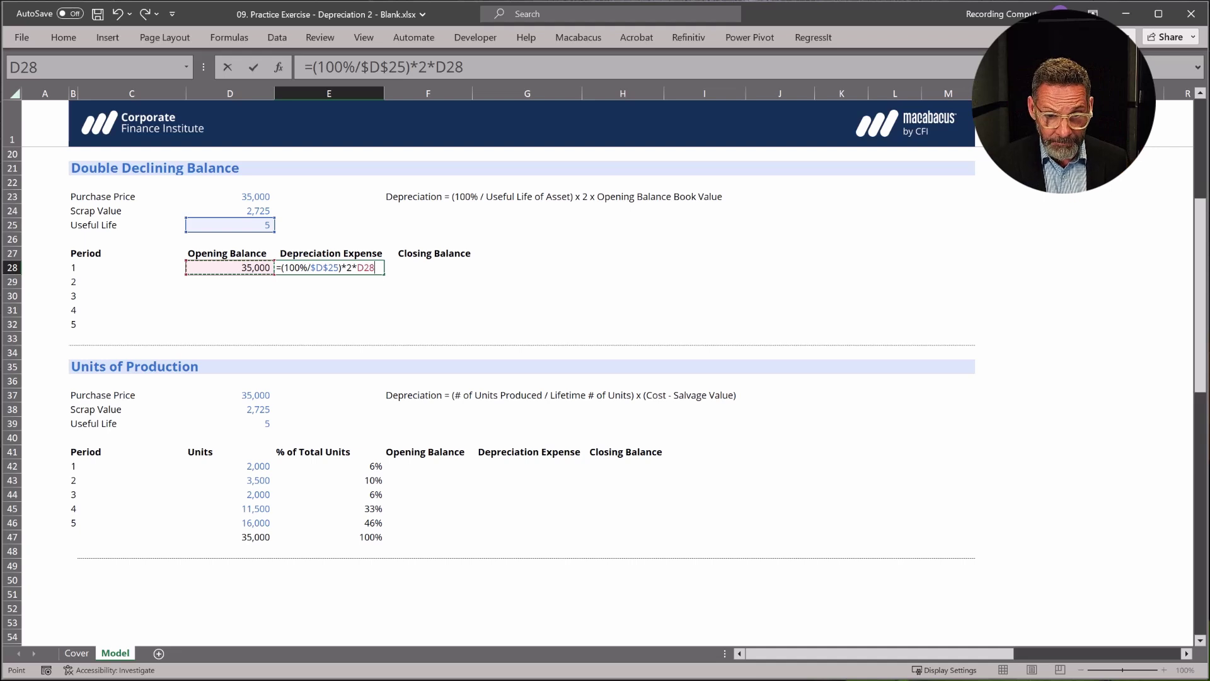
key("Return")
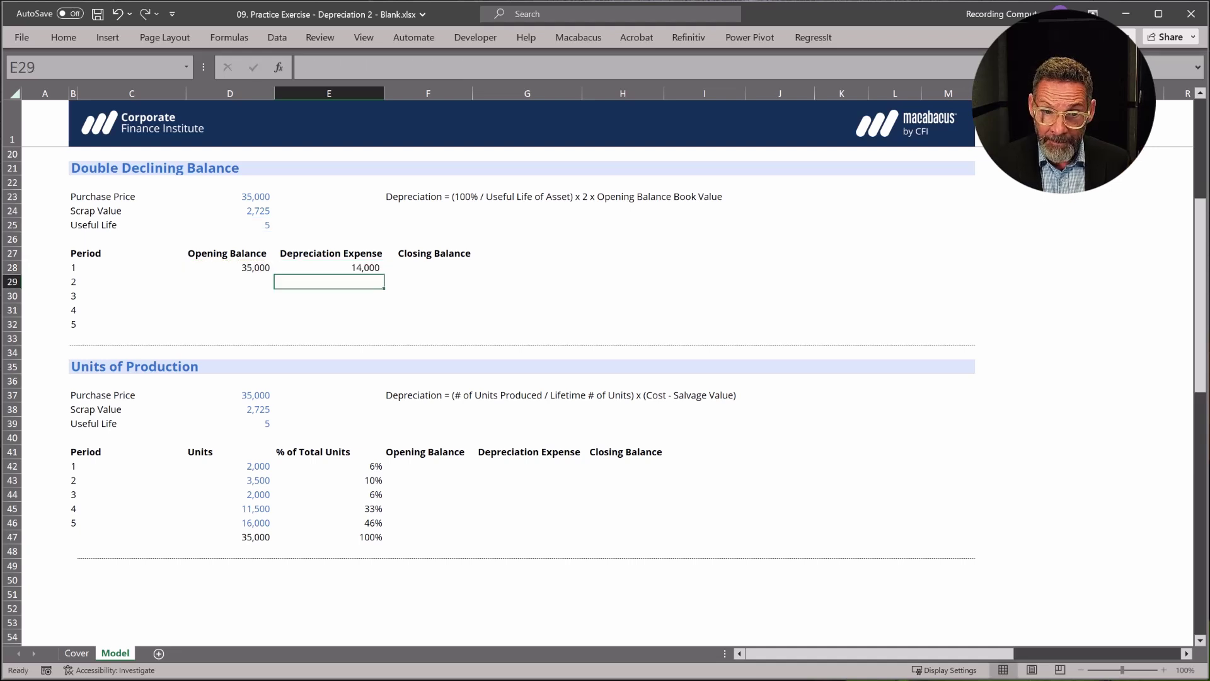
key("Up")
key("Right")
type("+")
key("Left")
key("Left")
type("-")
key("Left")
key("Return")
Link the Double Declining Balance period 2 opening balance in D29 to the period 1 closing balance in F28
key("Left")
key("Left")
type("+")
key("Up")
key("Right")
key("Right")
key("ctrl+Return")
Fill the period 1 depreciation expense and closing balance formulas in E28 and F28 down to row 29
key("Right")
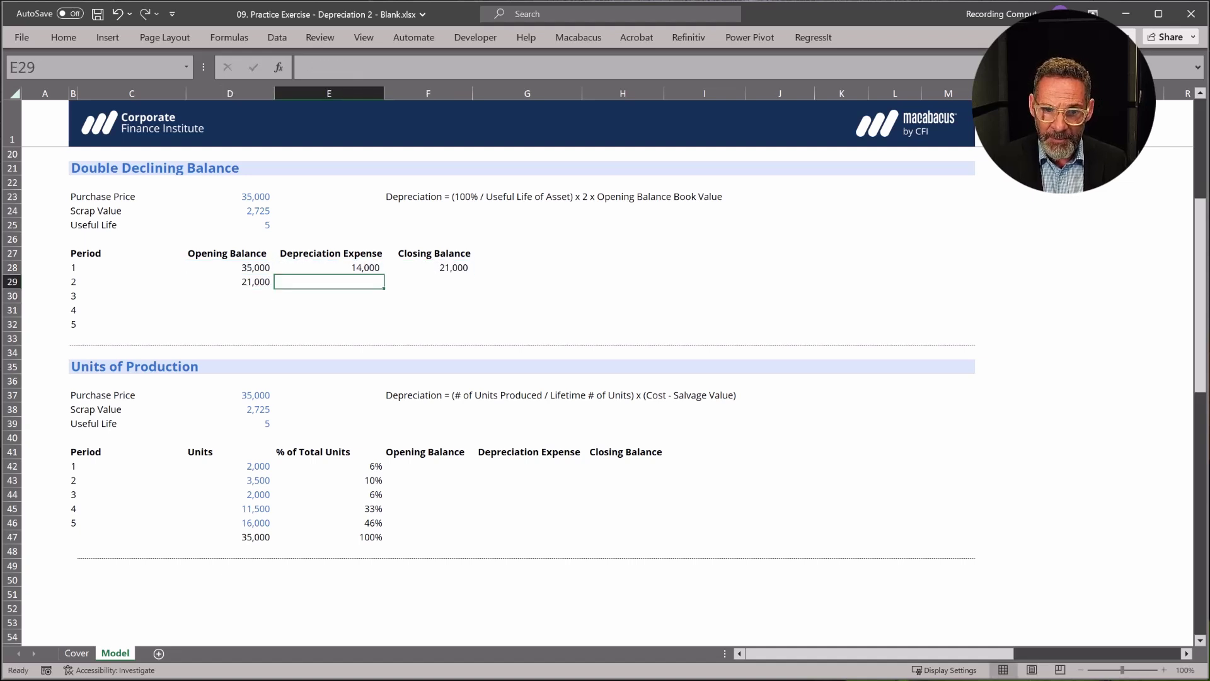
key("Up")
key("shift+Down")
key("ctrl+d")
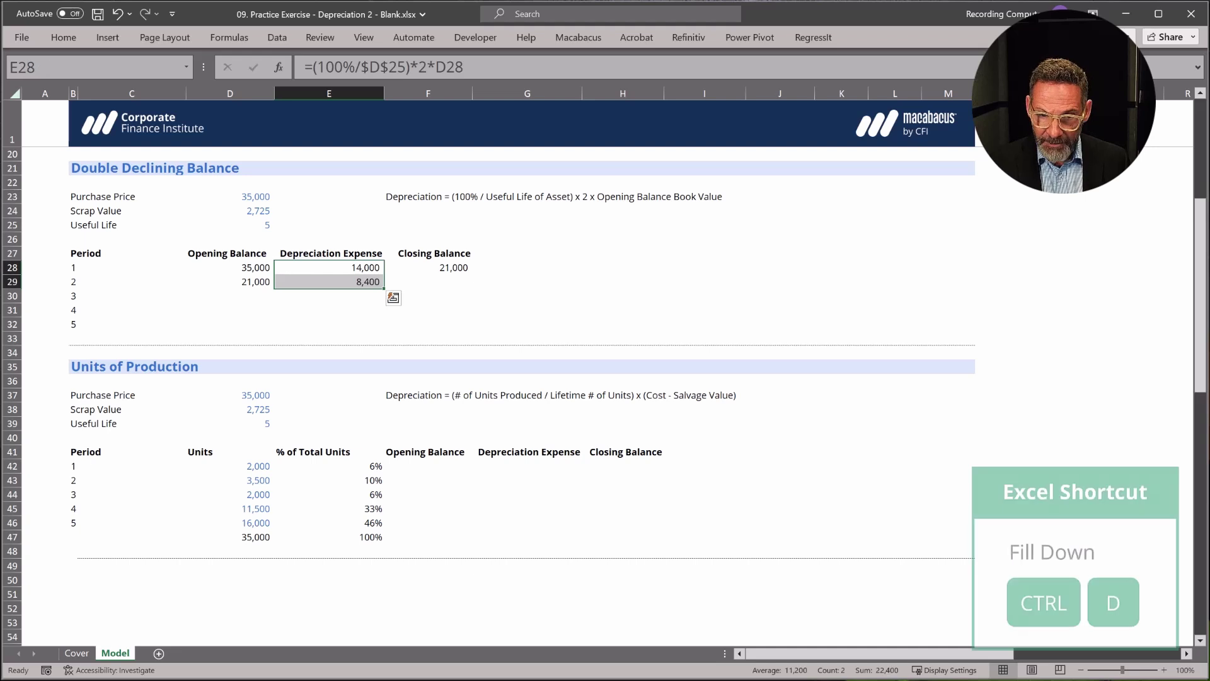
key("Right")
key("shift+Down")
key("ctrl+d")
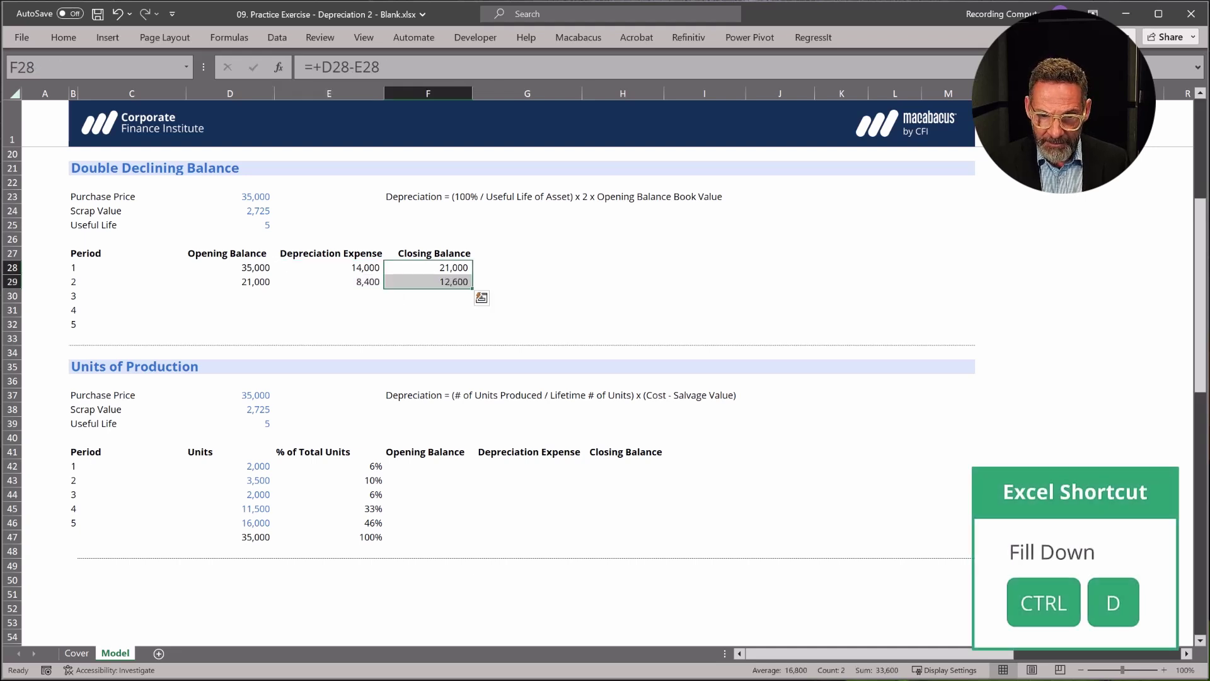
Fill the Double Declining Balance period 2 formulas in D29:F29 down through period 5 in row 32
key("Left")
key("Left")
key("Down")
key("shift+Right")
key("shift+Right")
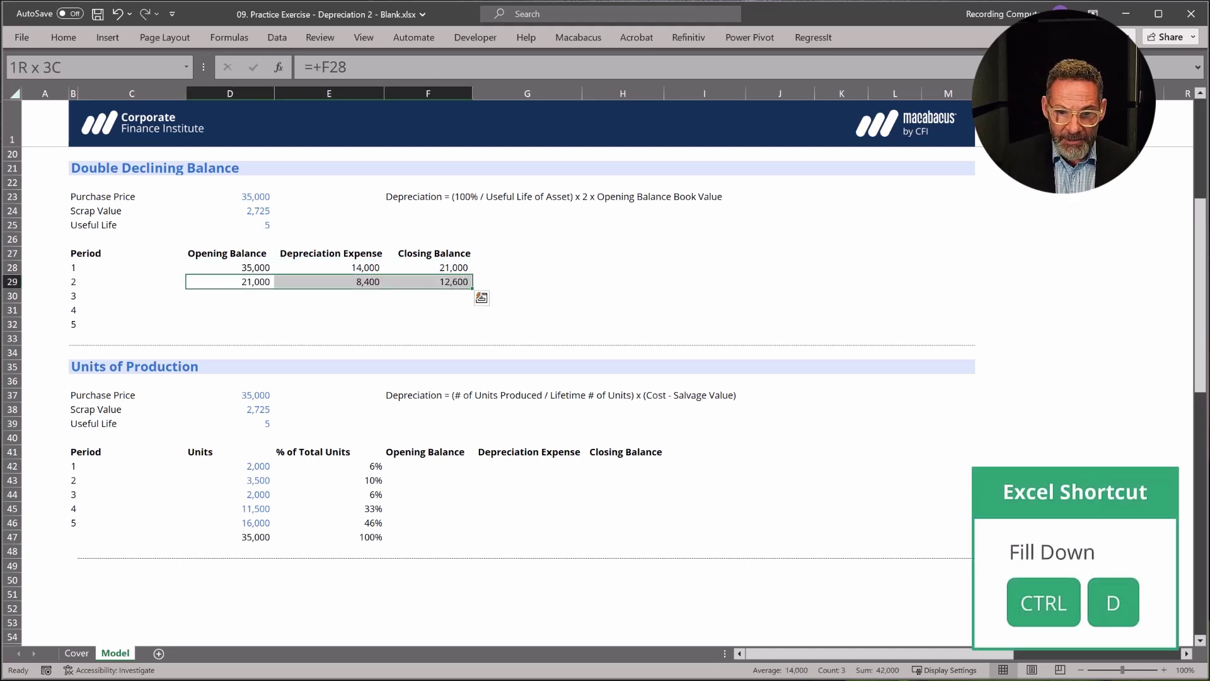
key("shift+Down")
key("shift+Down")
key("shift+Down")
key("ctrl+d")
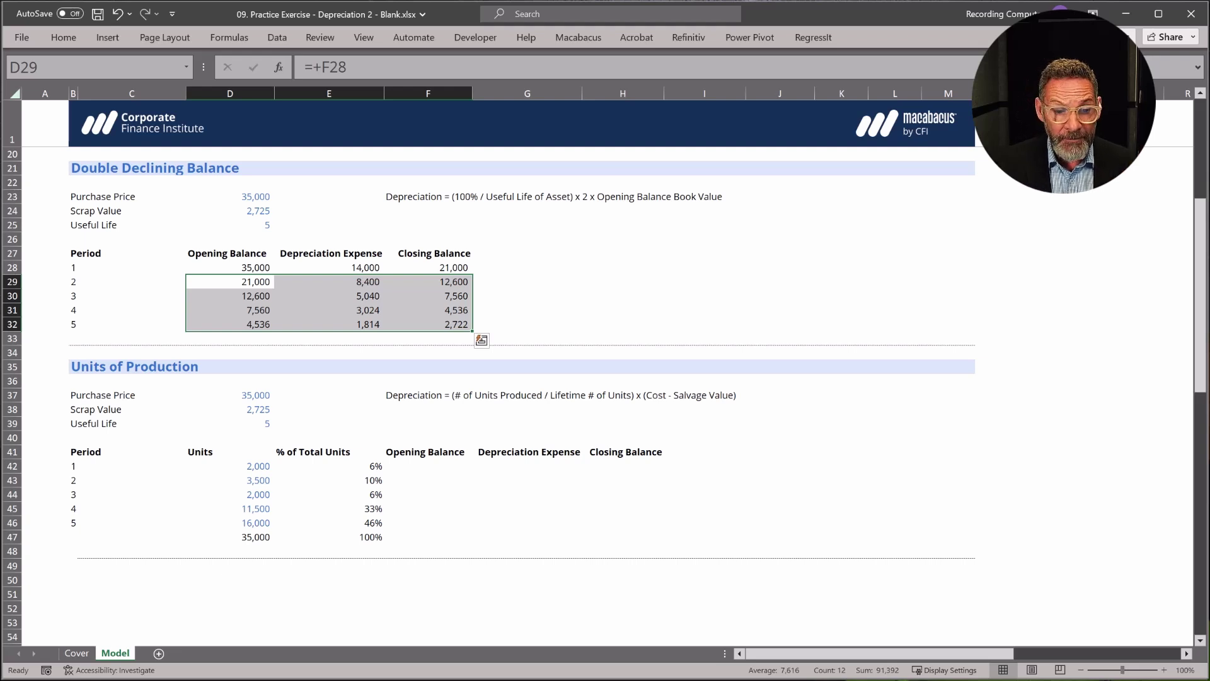
Examine the Units of Production section and its % of Total Units formulas for periods 1 and 2 in E42 and E43
left_click(230, 296)
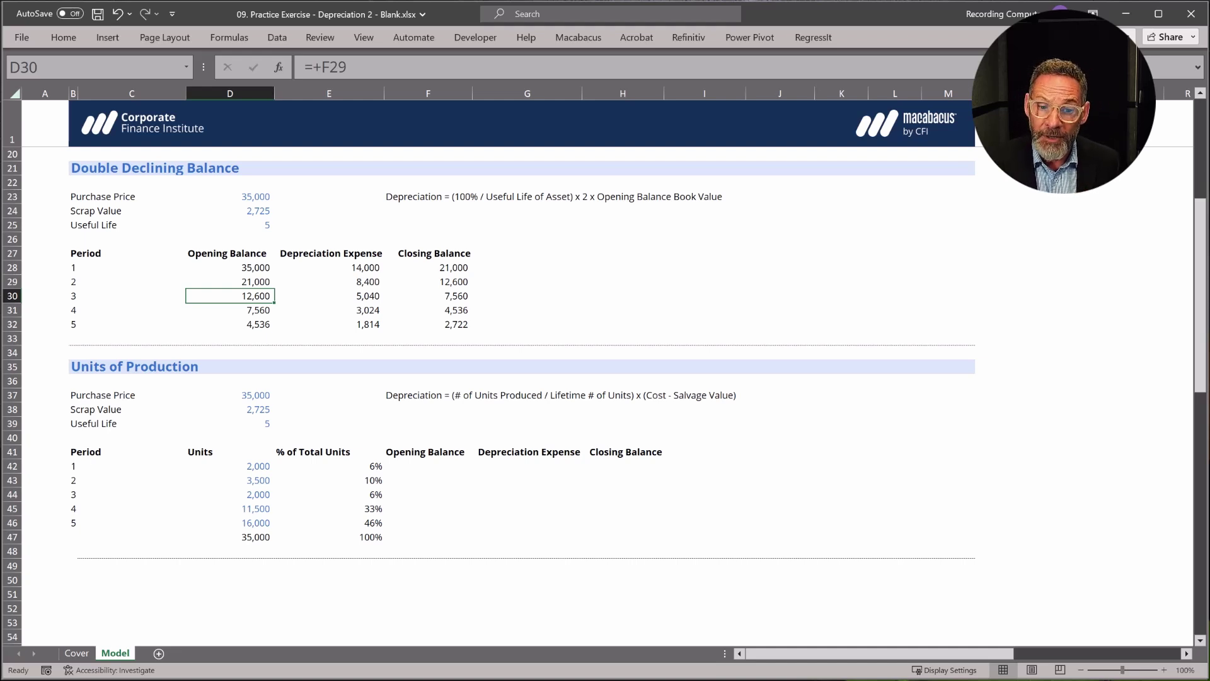
key("Down")
key("Down")
key("Down")
key("Down")
key("Down")
key("Down")
key("Down")
key("Down")
key("Down")
key("Down")
key("Down")
key("Down")
key("Down")
key("Down")
key("Down")
key("Down")
key("Down")
key("Down")
key("Down")
key("Down")
key("Down")
key("Down")
key("Down")
key("Down")
key("Down")
key("Down")
key("Down")
key("Down")
key("Down")
key("Down")
key("Down")
key("Down")
key("Down")
key("Down")
key("Down")
key("Down")
key("Up")
key("Up")
key("Up")
key("Up")
key("Up")
key("Up")
key("Up")
key("Up")
key("Up")
key("Up")
key("Up")
key("Up")
key("Up")
key("Up")
key("Up")
key("Up")
key("Up")
key("Up")
key("Up")
key("Up")
key("Right")
key("Right")
key("Down")
key("Left")
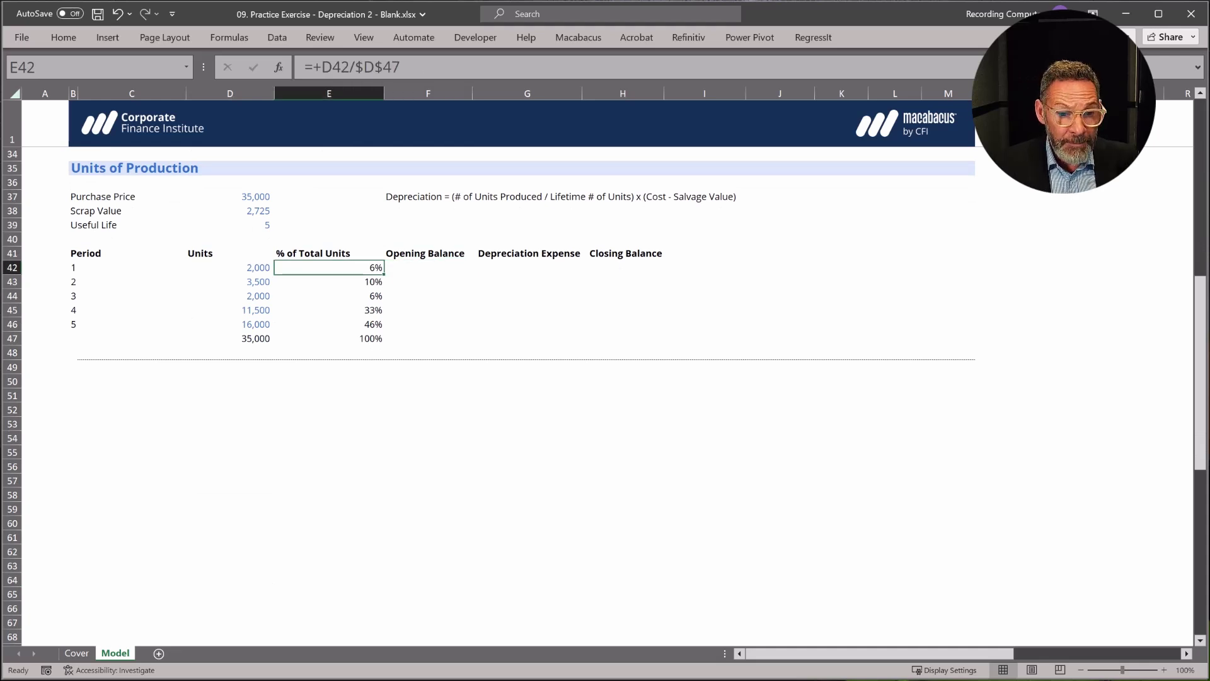
key("Down")
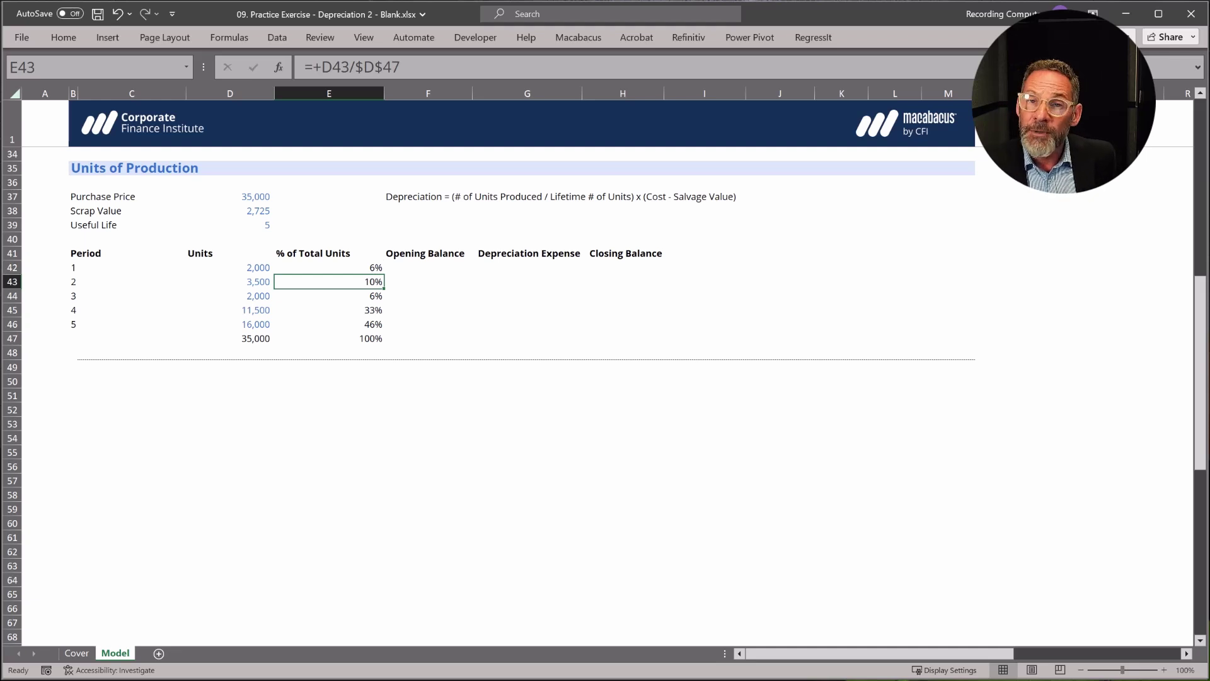
Link the Units of Production period 1 opening balance in F42 to the purchase price in D37
key("Up")
key("Right")
type("+")
key("Up")
key("Up")
key("Up")
key("Left")
key("Left")
key("Up")
key("Up")
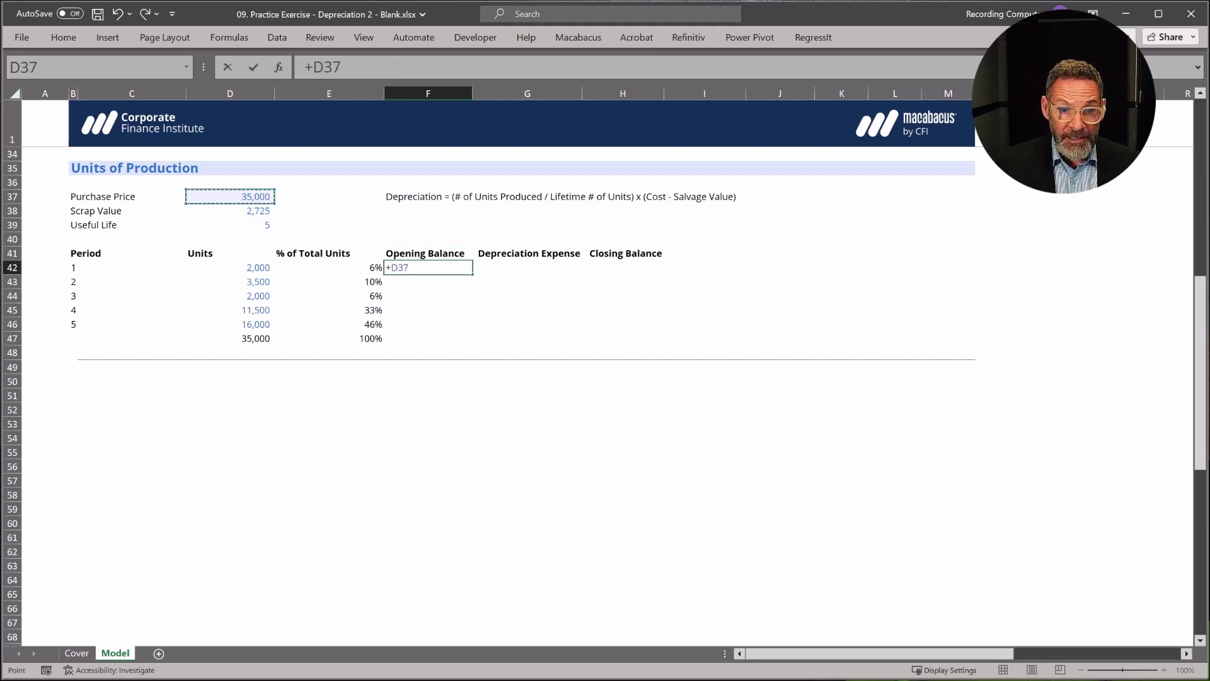
key("Return")
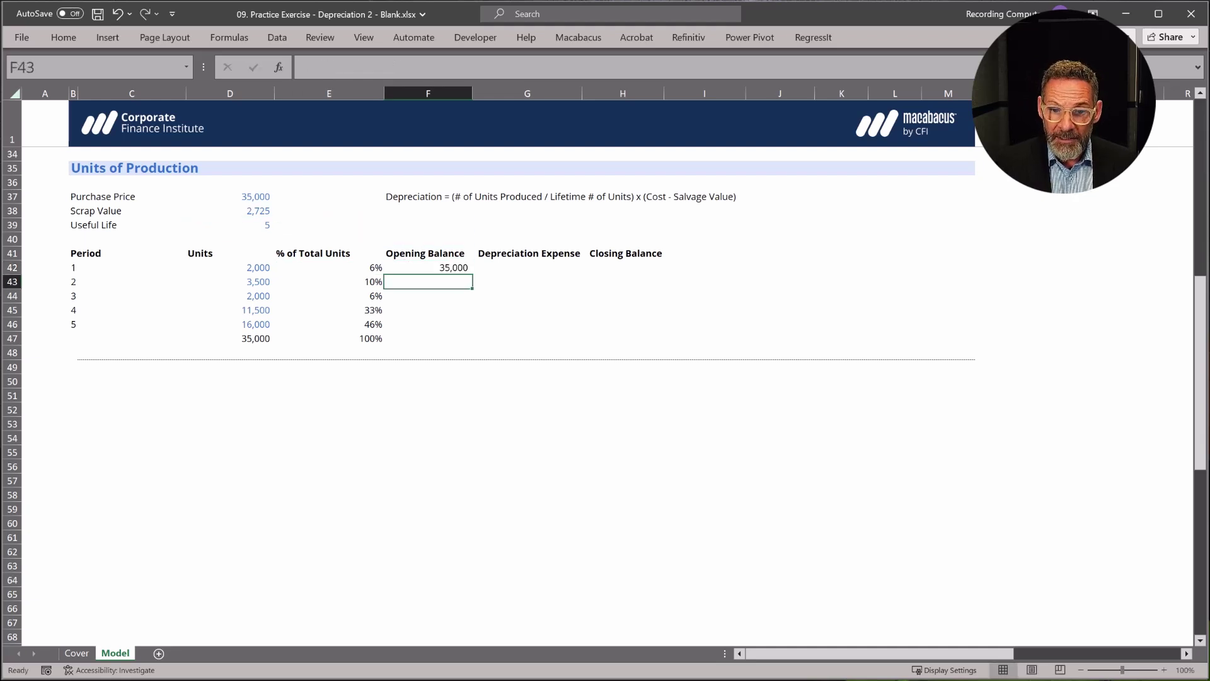
Calculate the period 1 depreciation expense in G42 as +E42*($D$37-$D$38), with the purchase price and scrap value references locked
key("Up")
key("Right")
type("+")
key("Left")
key("Left")
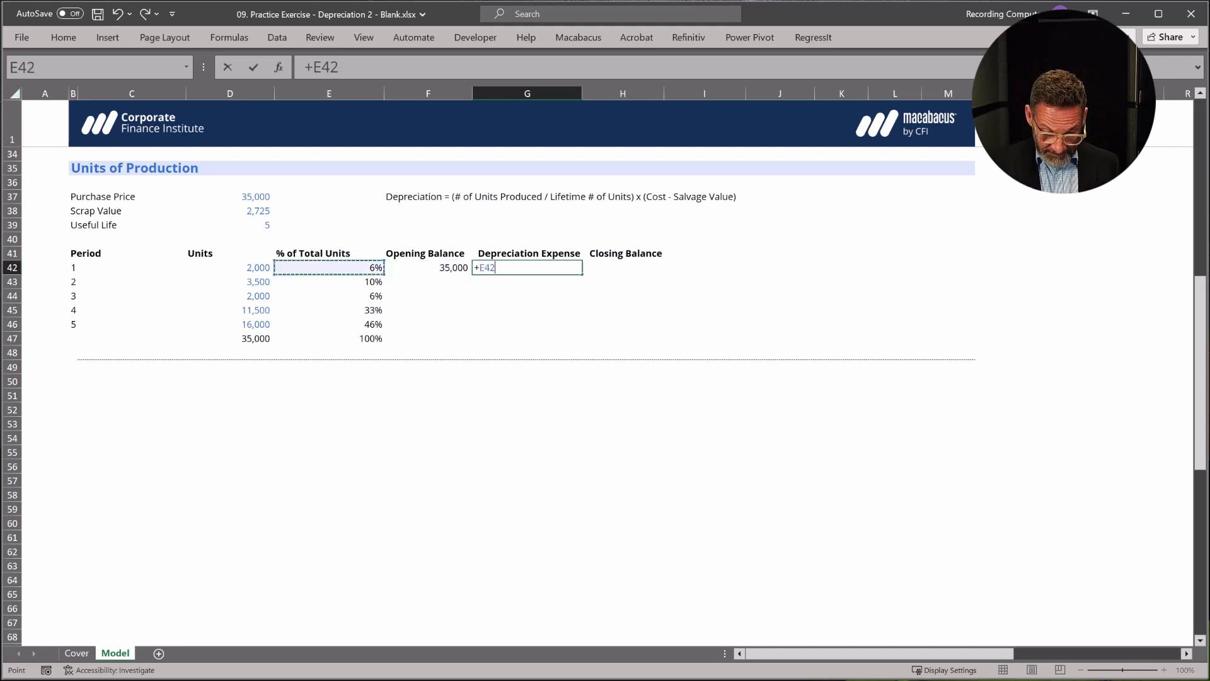
type("*")
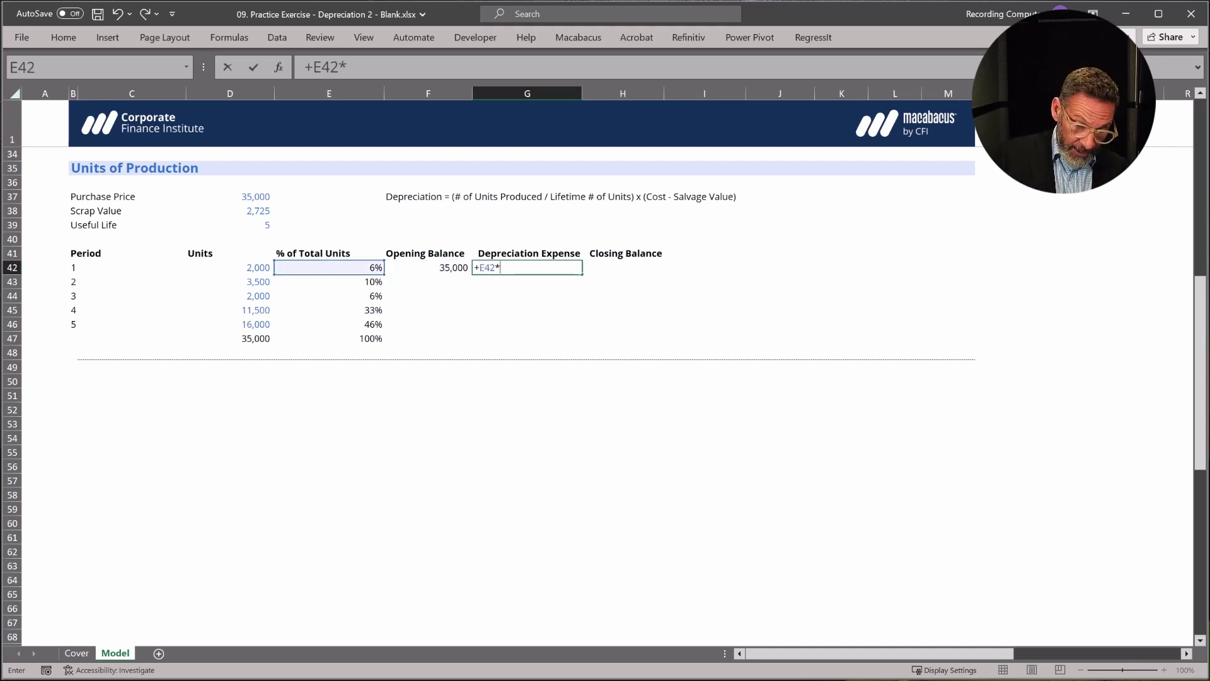
type("(")
key("Up")
key("Up")
key("Up")
key("Up")
key("Up")
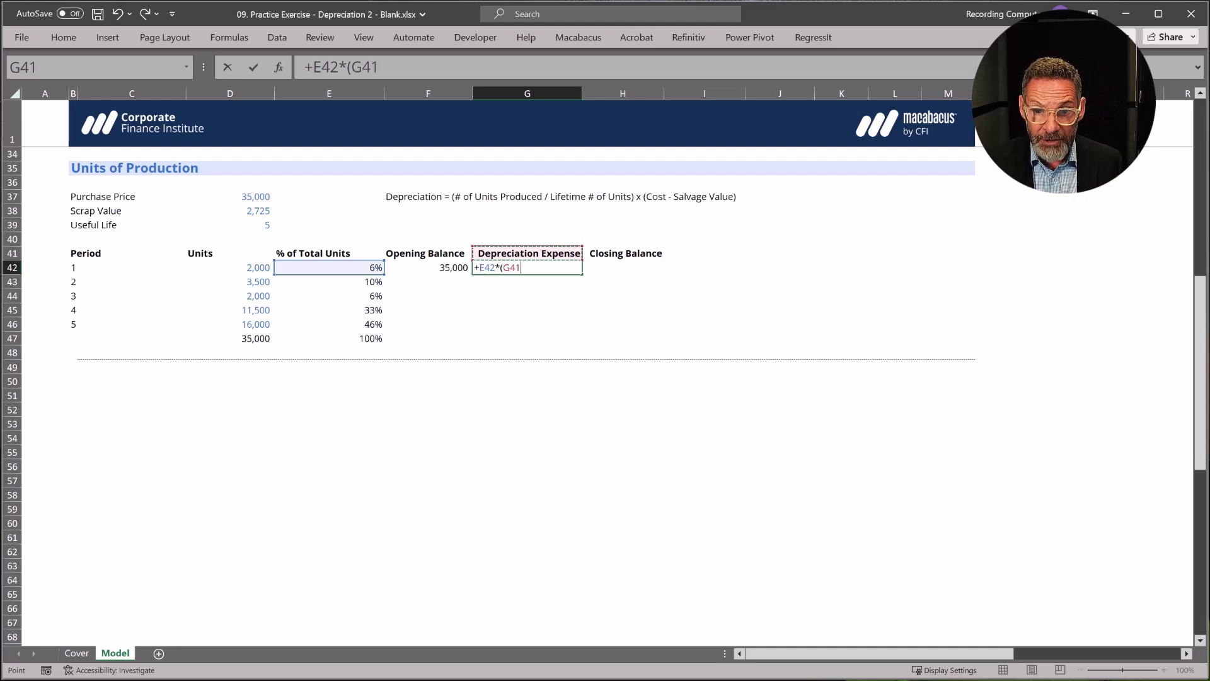
key("Left")
key("Left")
key("Left")
key("F4")
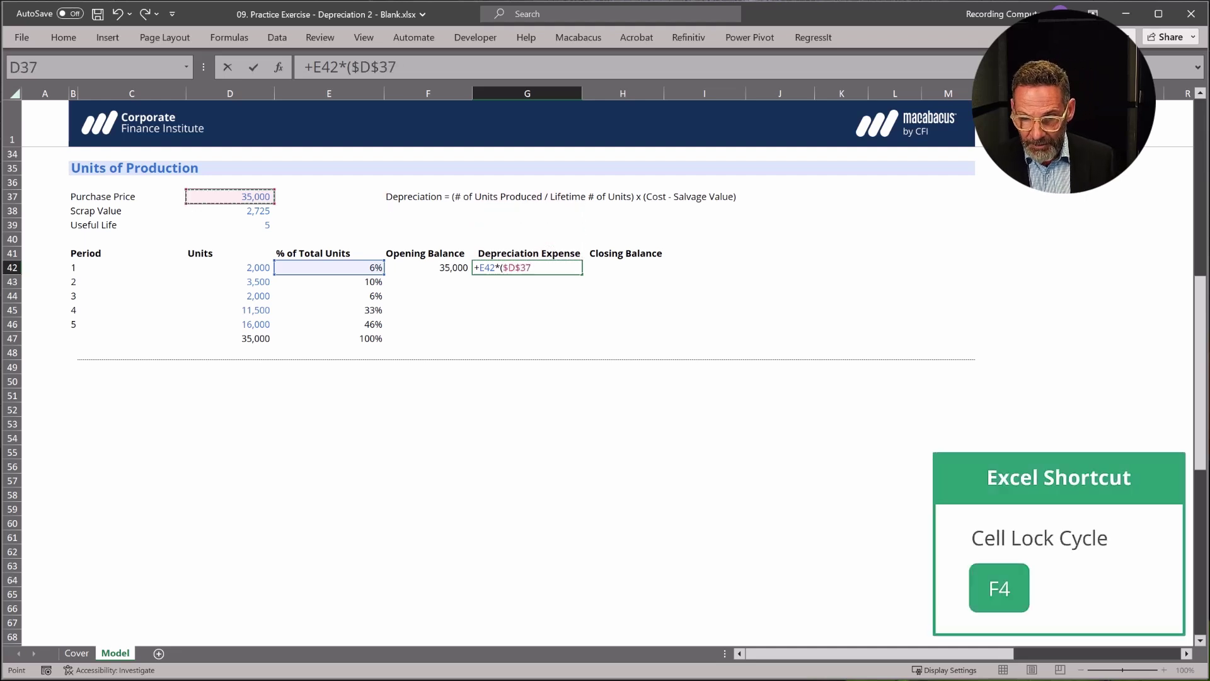
type("-")
key("Up")
key("Up")
key("Up")
key("Up")
key("Left")
key("Left")
key("Left")
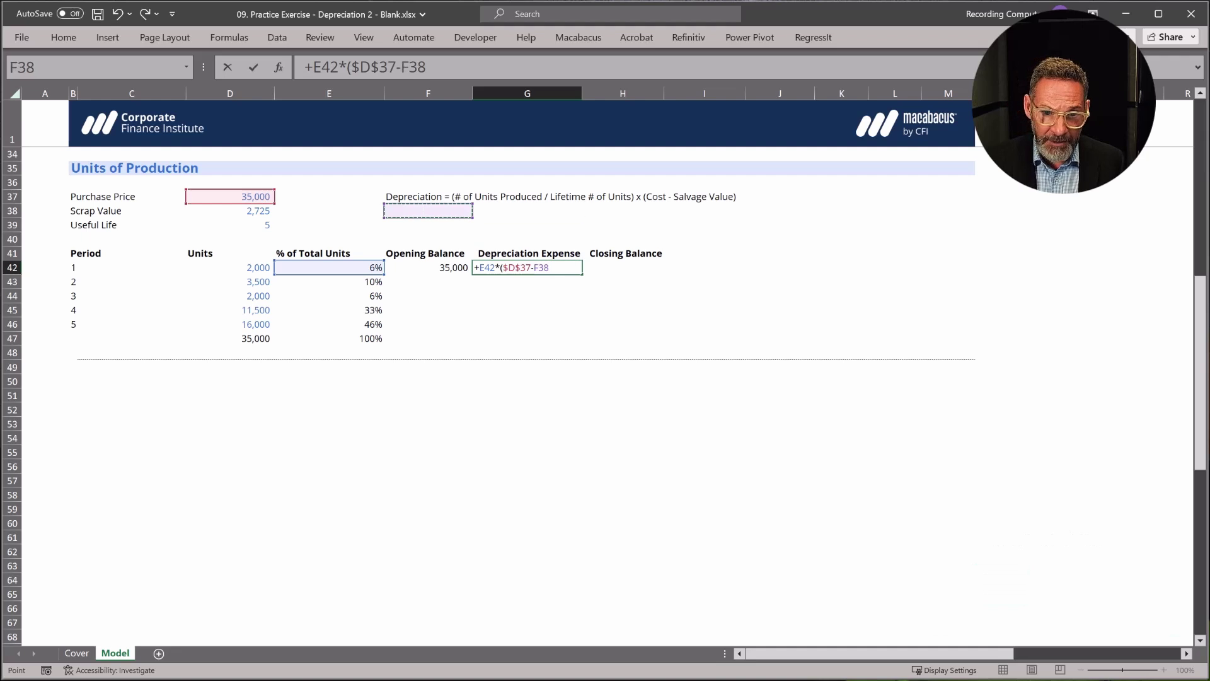
key("F4")
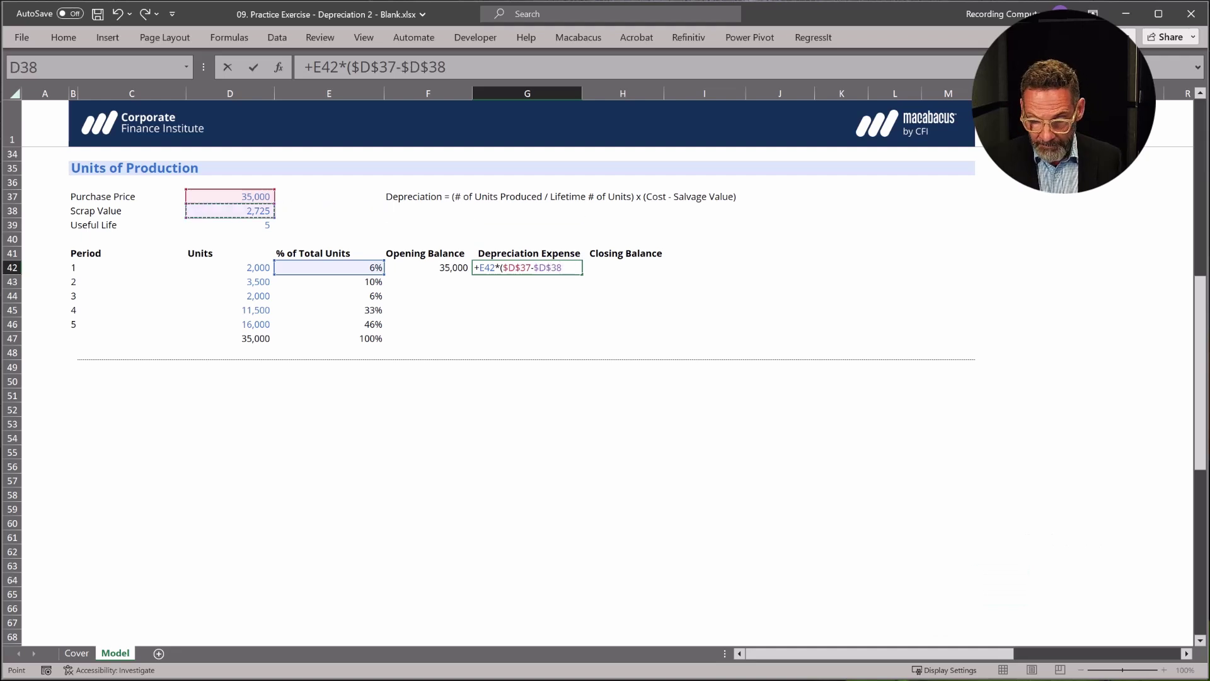
type(")")
key("Return")
key("Up")
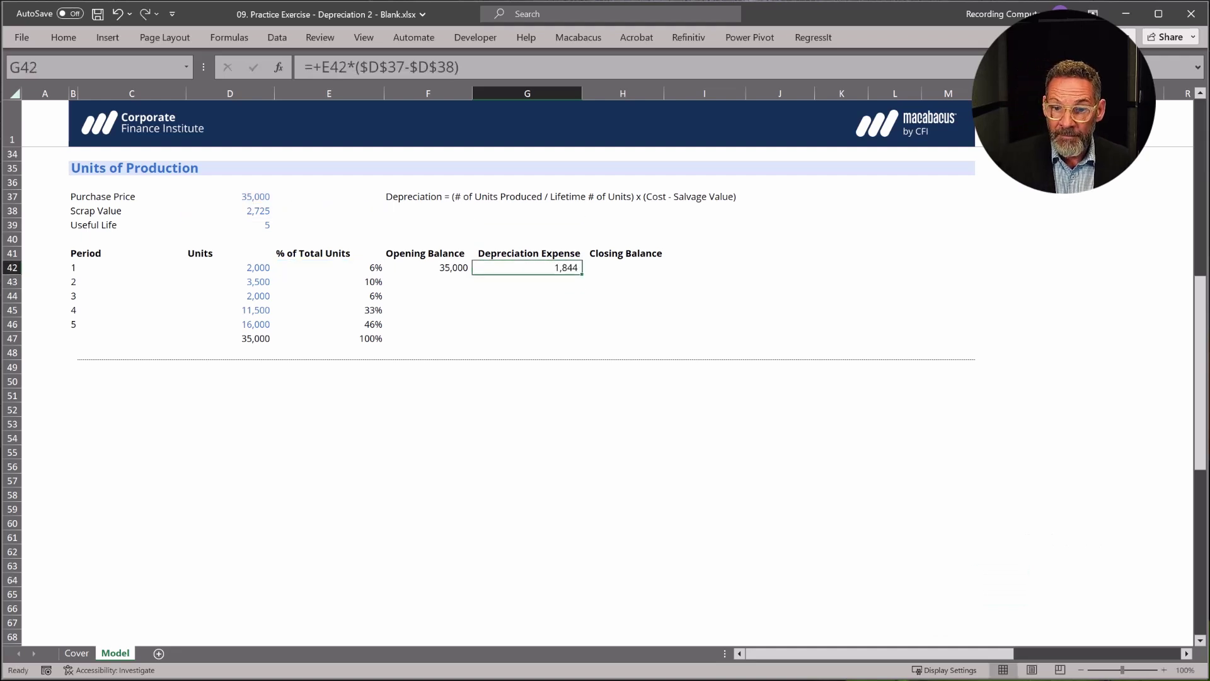
Calculate the period 1 closing balance in H42 as opening balance F42 minus depreciation expense G42
key("Right")
type("+")
key("Left")
key("Left")
key("Left")
key("Right")
type("-")
key("Left")
key("Return")
Link the Units of Production period 2 opening balance in F43 to the period 1 closing balance in H42
key("Left")
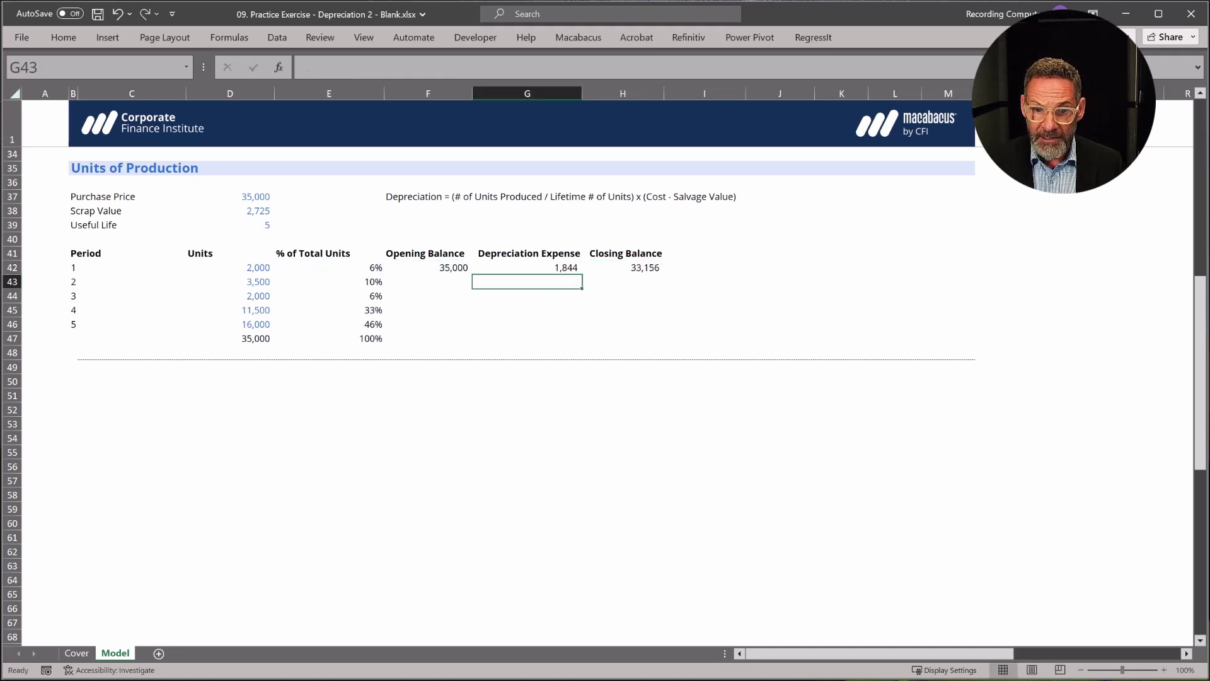
key("Left")
type("+")
key("Up")
key("Right")
key("Right")
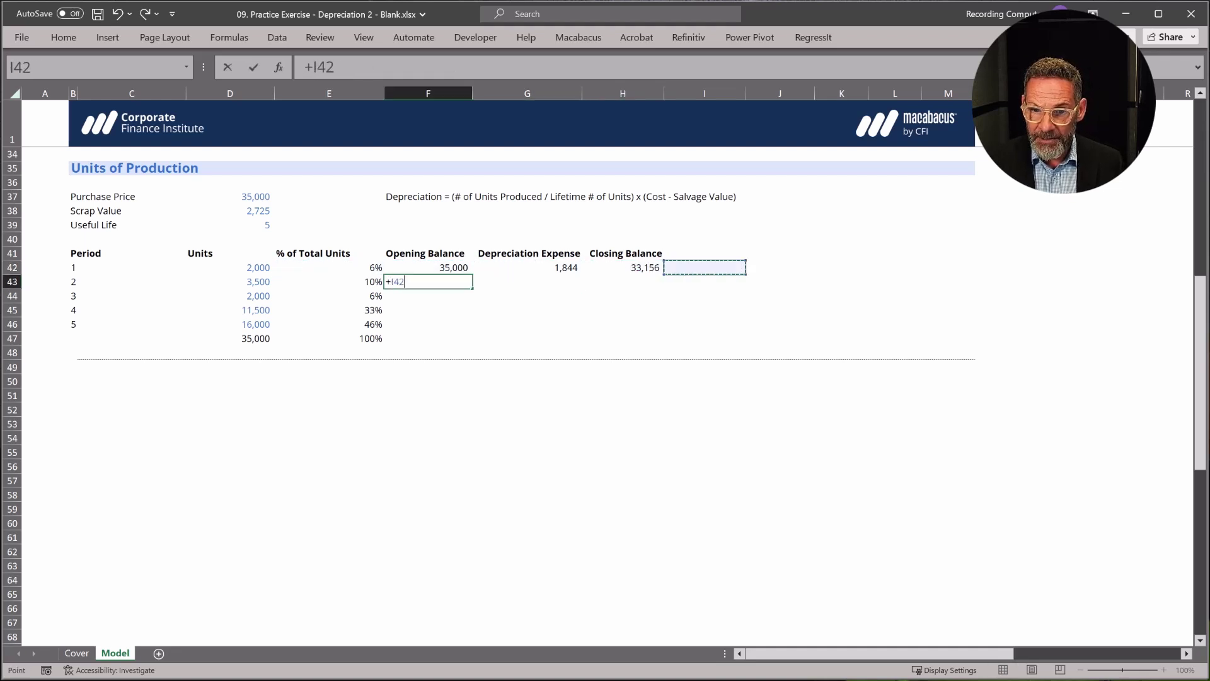
key("Return")
key("Up")
Fill the period 1 depreciation expense and closing balance formulas in G42 and H42 down to row 43
key("Right")
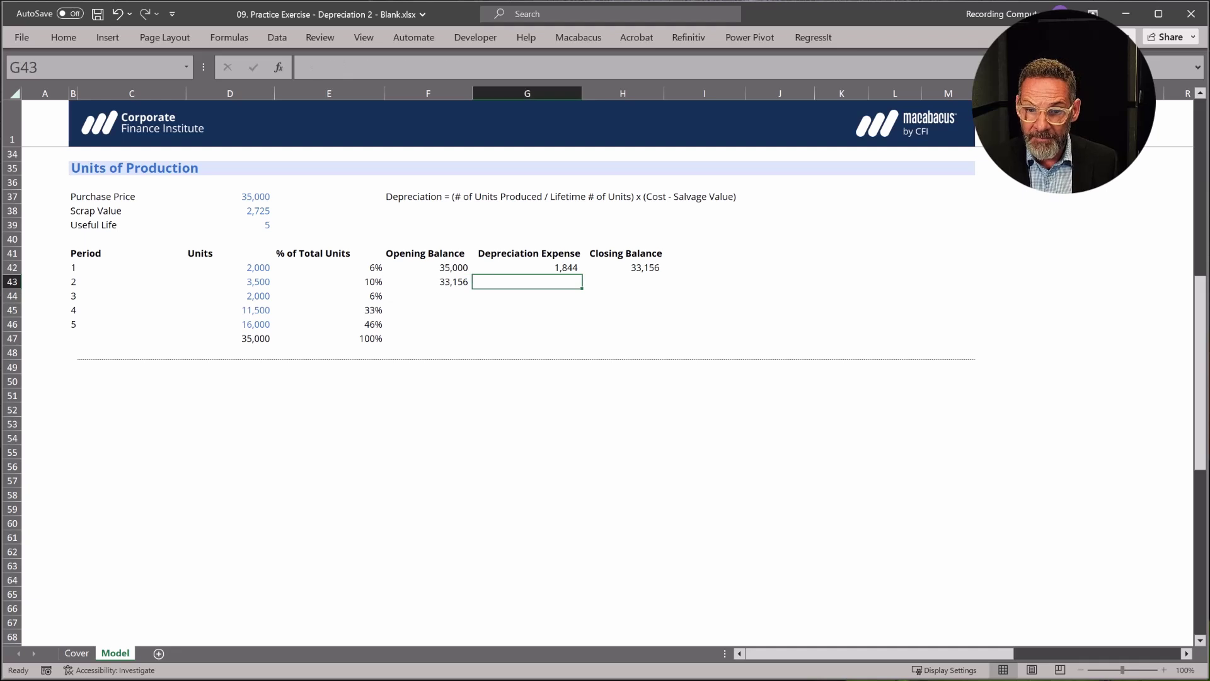
key("Up")
key("shift+Down")
key("ctrl+d")
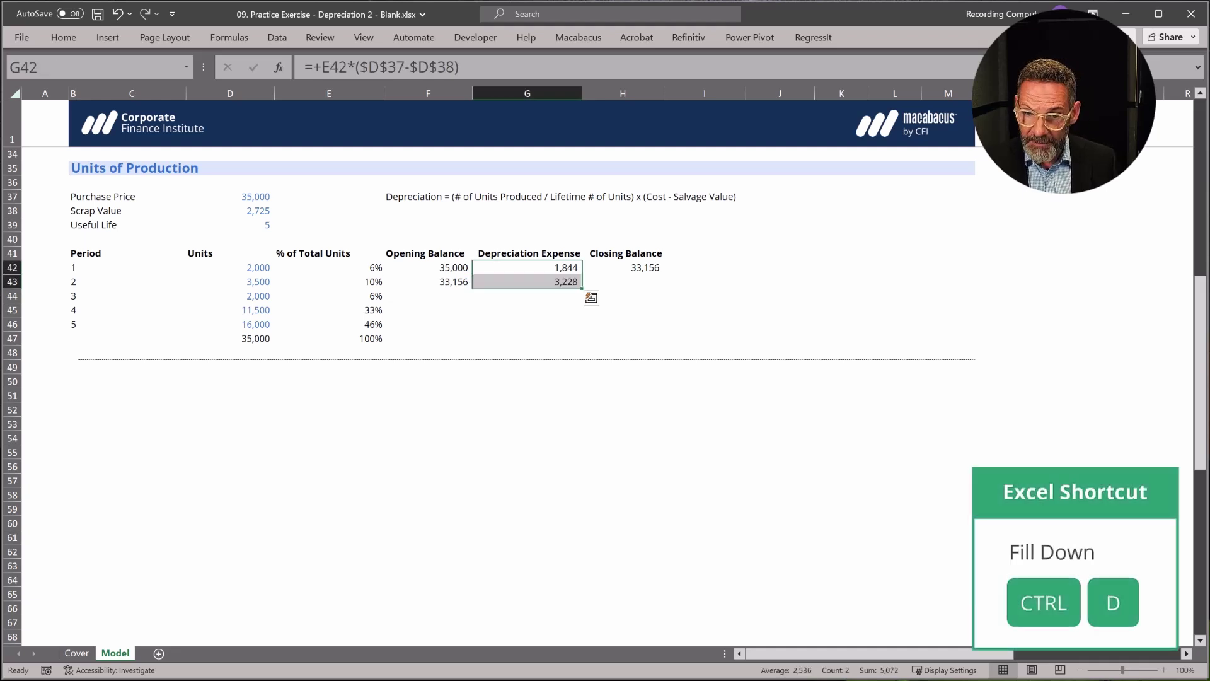
key("Down")
key("Up")
key("Right")
key("shift+Down")
key("ctrl+d")
key("Left")
key("Down")
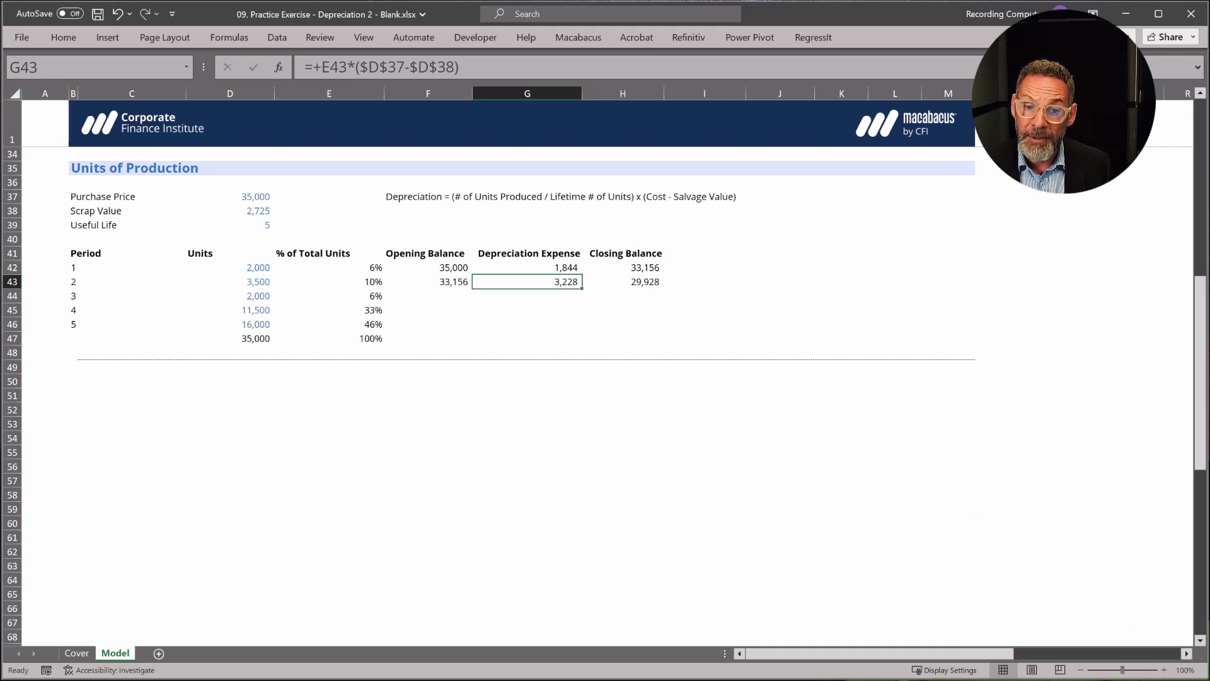
Fill the Units of Production period 2 formulas in F43:H43 down to period 3 in row 44
key("Left")
key("Left")
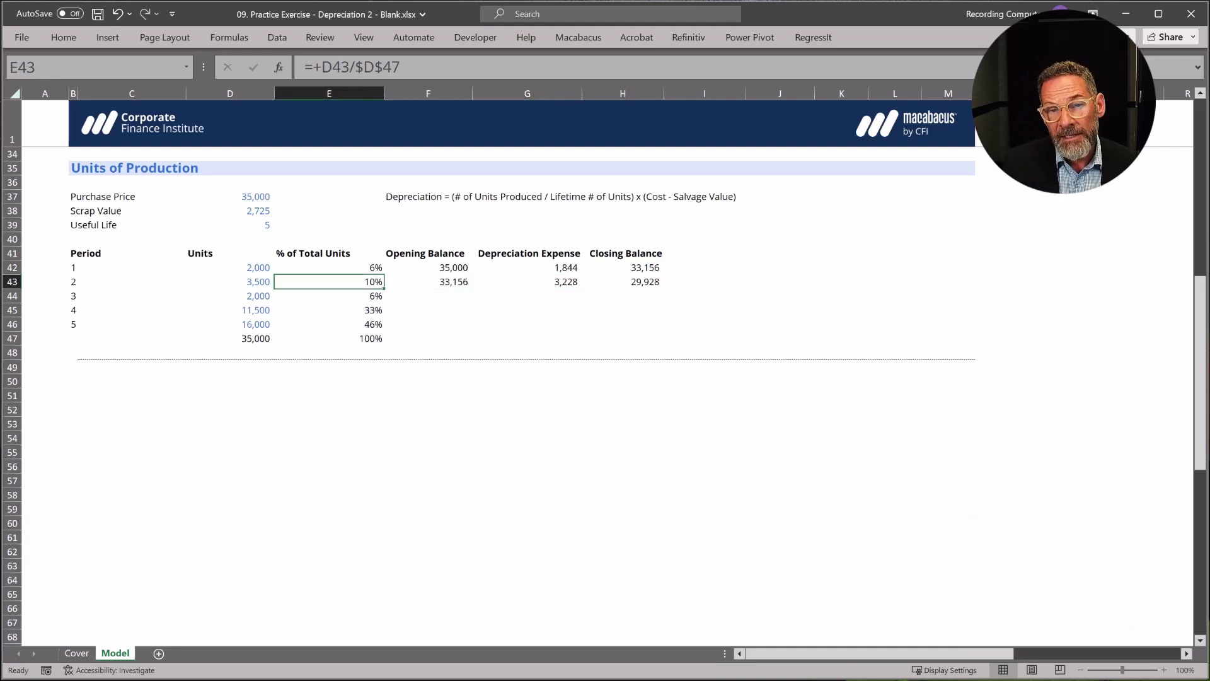
key("Right")
key("Right")
key("Left")
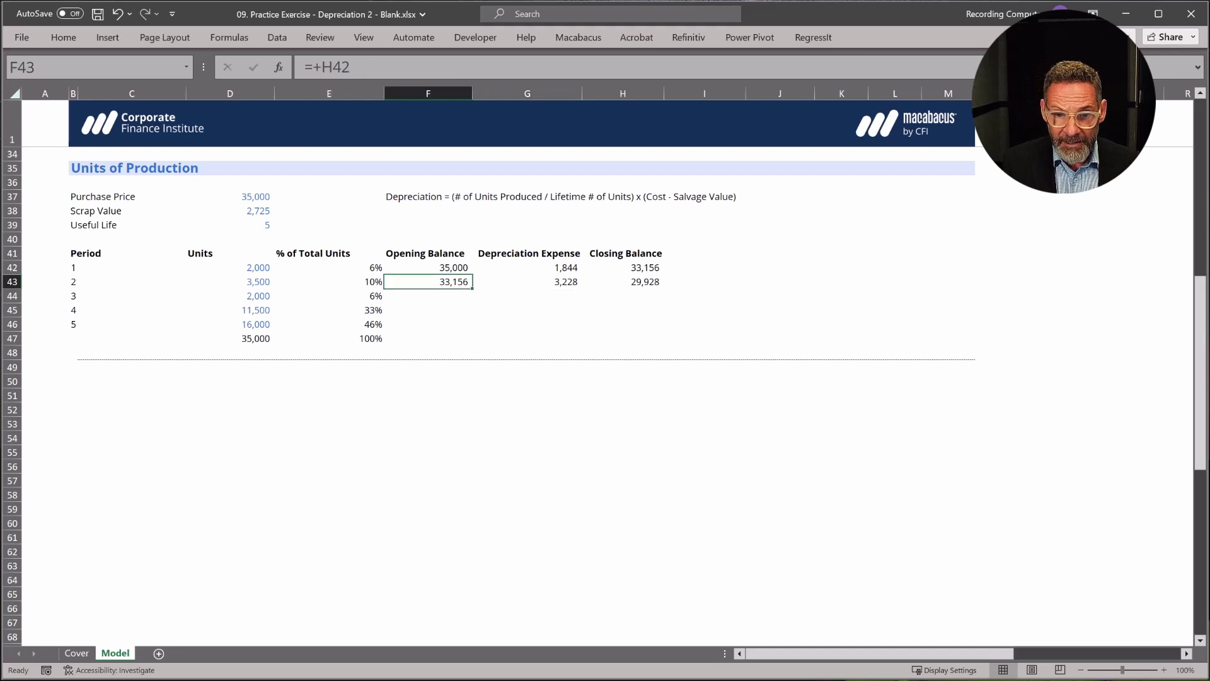
key("shift+Right")
key("shift+Right")
key("shift+Down")
key("ctrl+d")
key("Down")
key("Right")
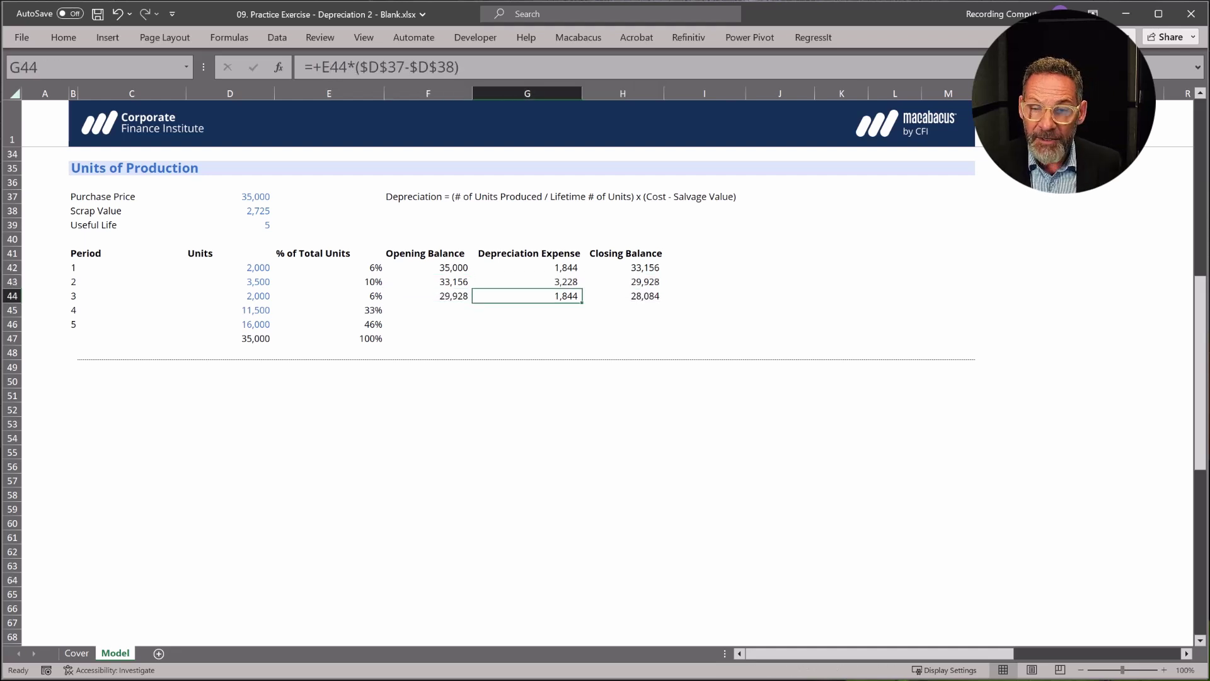
Fill the period 3 formulas in F44:H44 down through period 5 in row 46 and check the final closing balance in H46
key("Up")
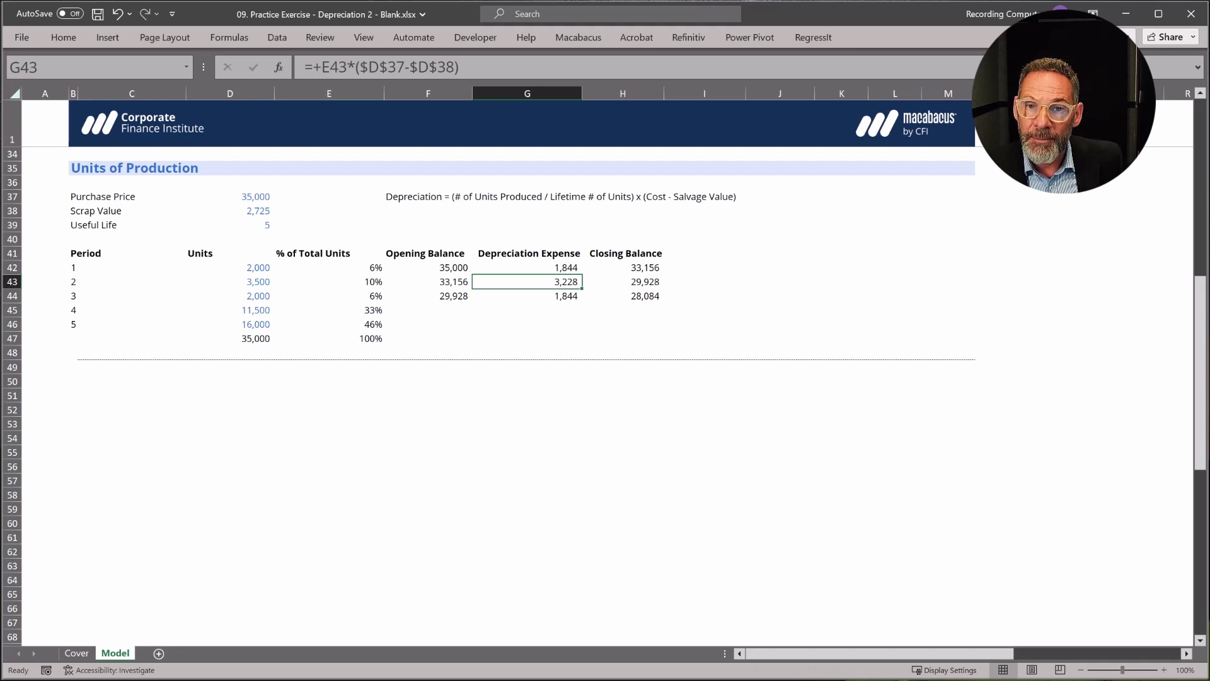
key("Down")
key("Left")
key("shift+Right")
key("shift+Right")
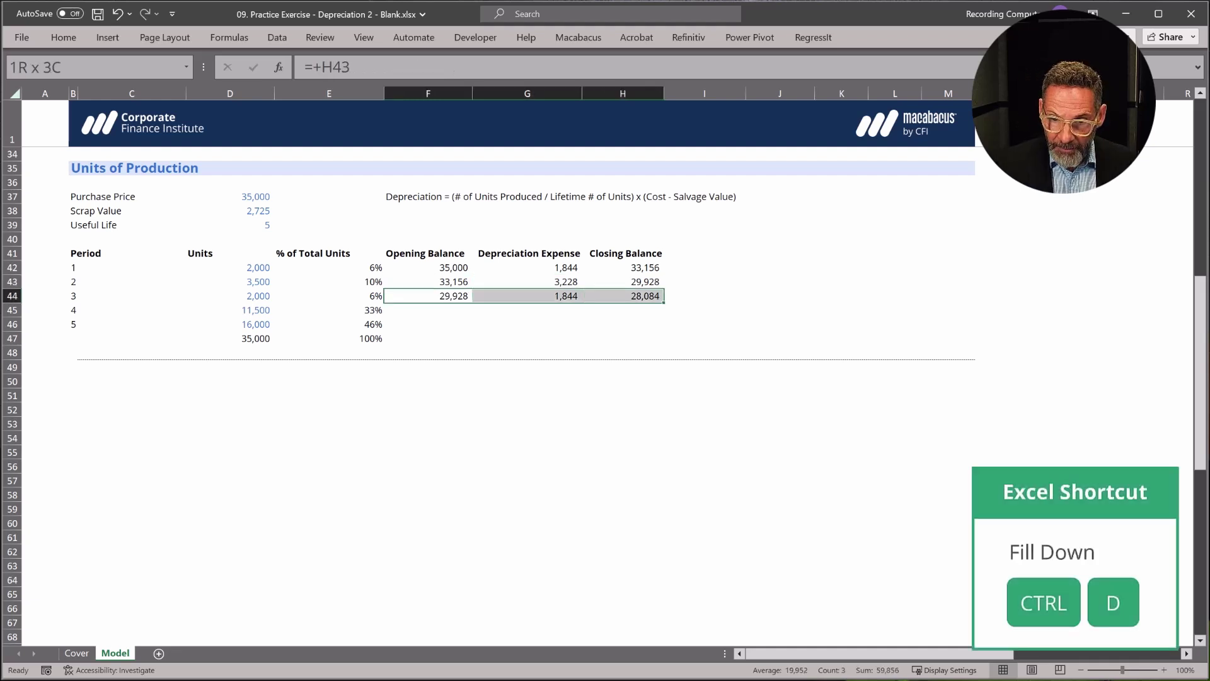
key("shift+Down")
key("shift+Down")
key("ctrl+d")
key("Down")
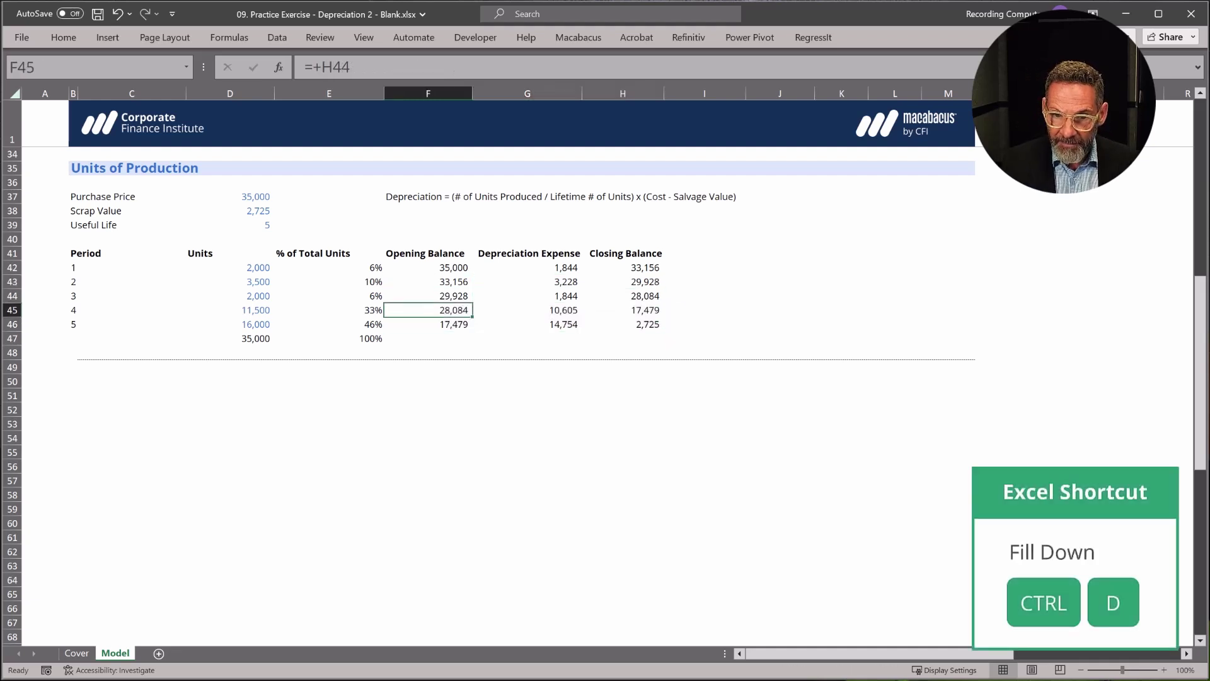
key("Down")
key("Right")
key("Right")
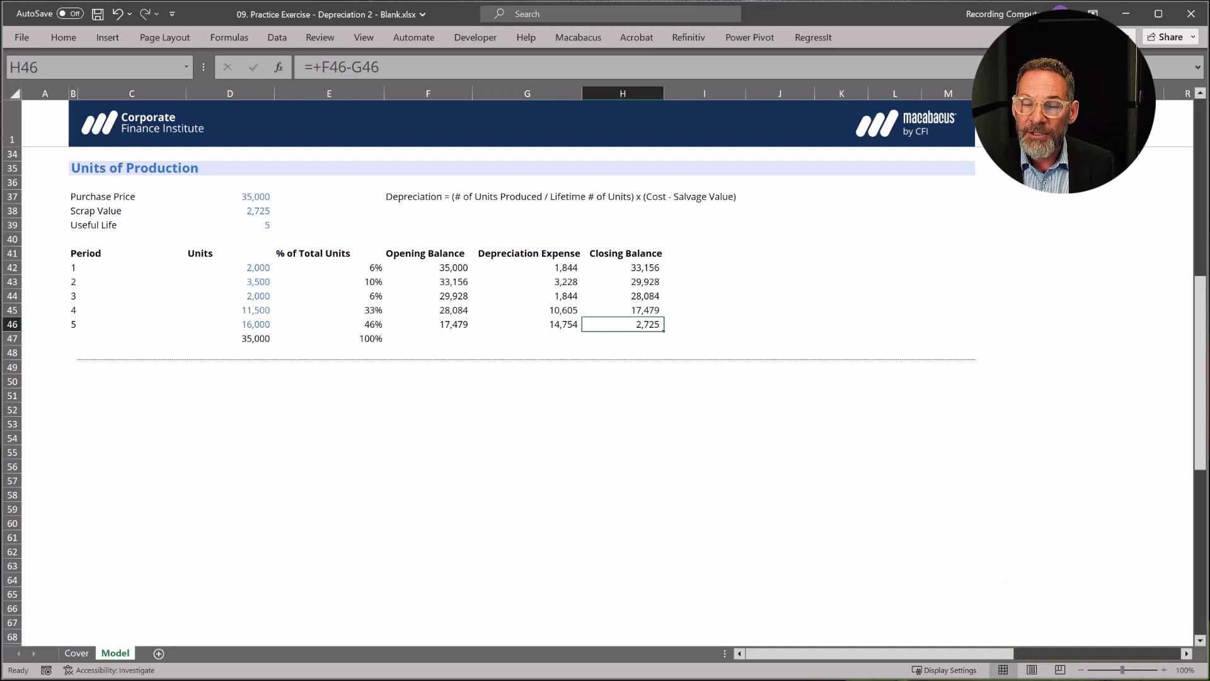